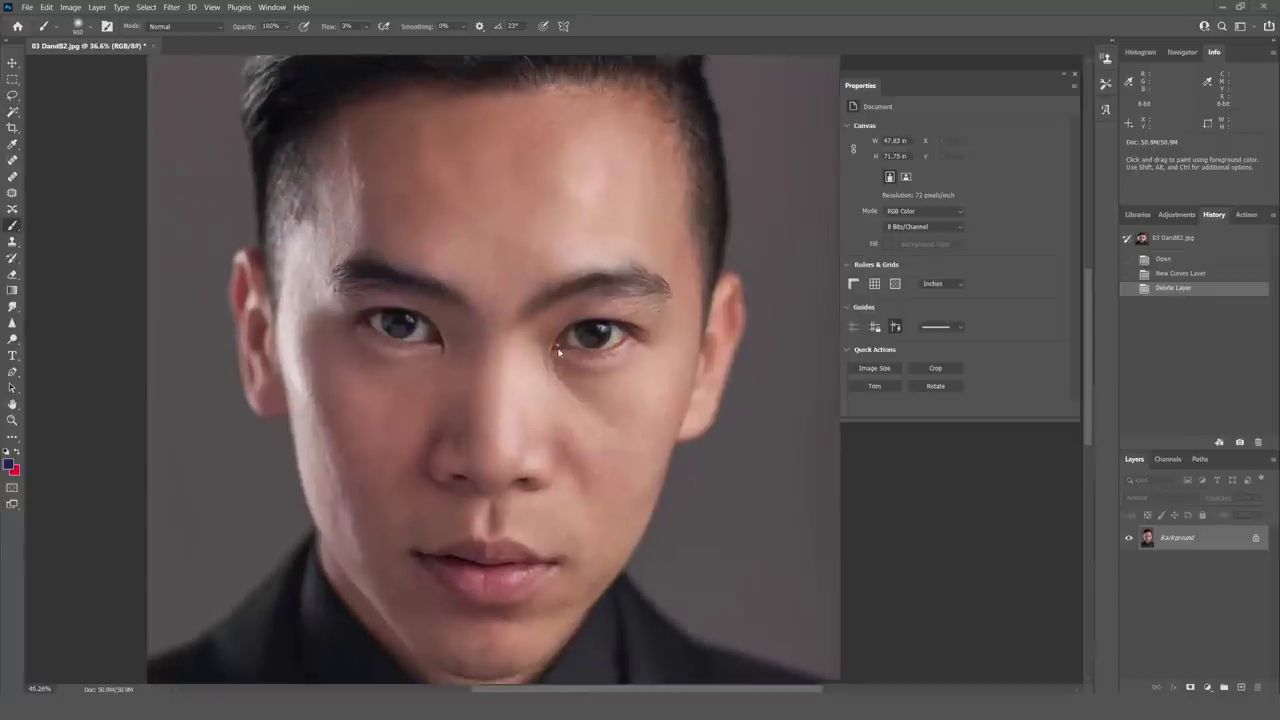
scroll(666, 313, "up", 3)
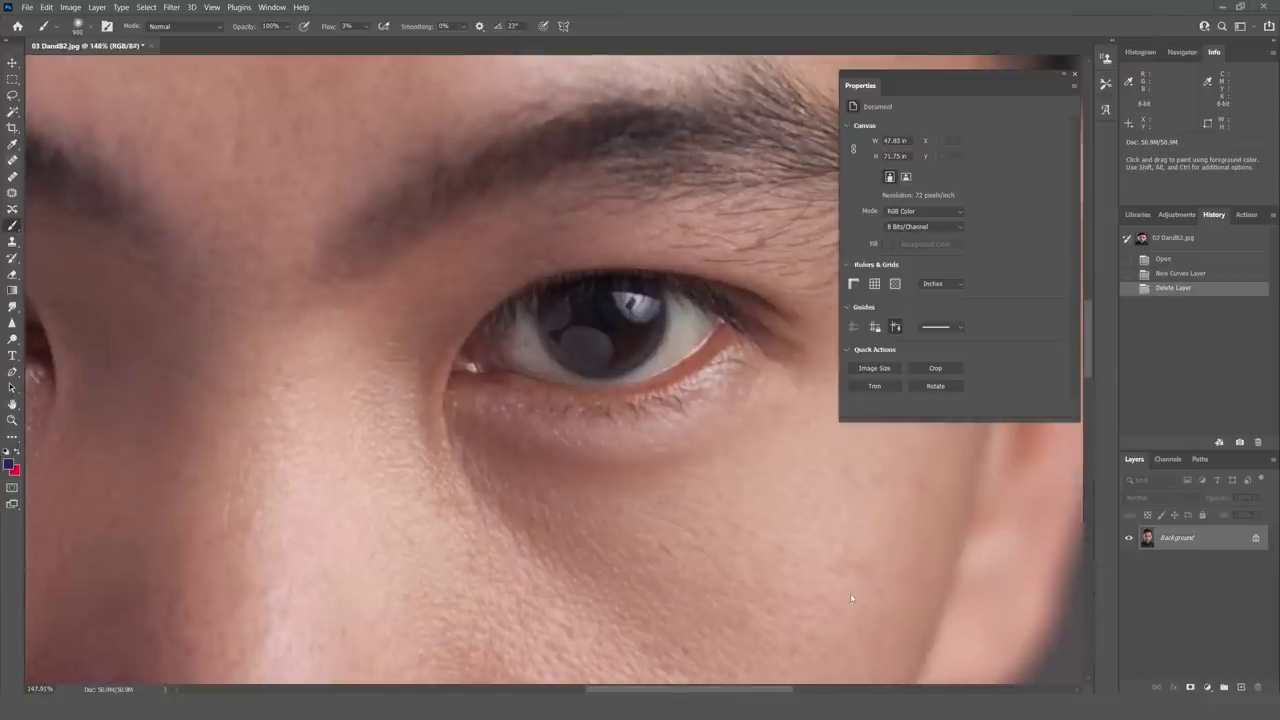
Step: Add a blank layer and draw white circles around the eye's highlight, iris and brow
key("ctrl+shift+alt+n")
mouse_move(636, 286)
left_mouse_down()
mouse_move(633, 344)
mouse_move(639, 271)
mouse_move(650, 300)
left_mouse_up()
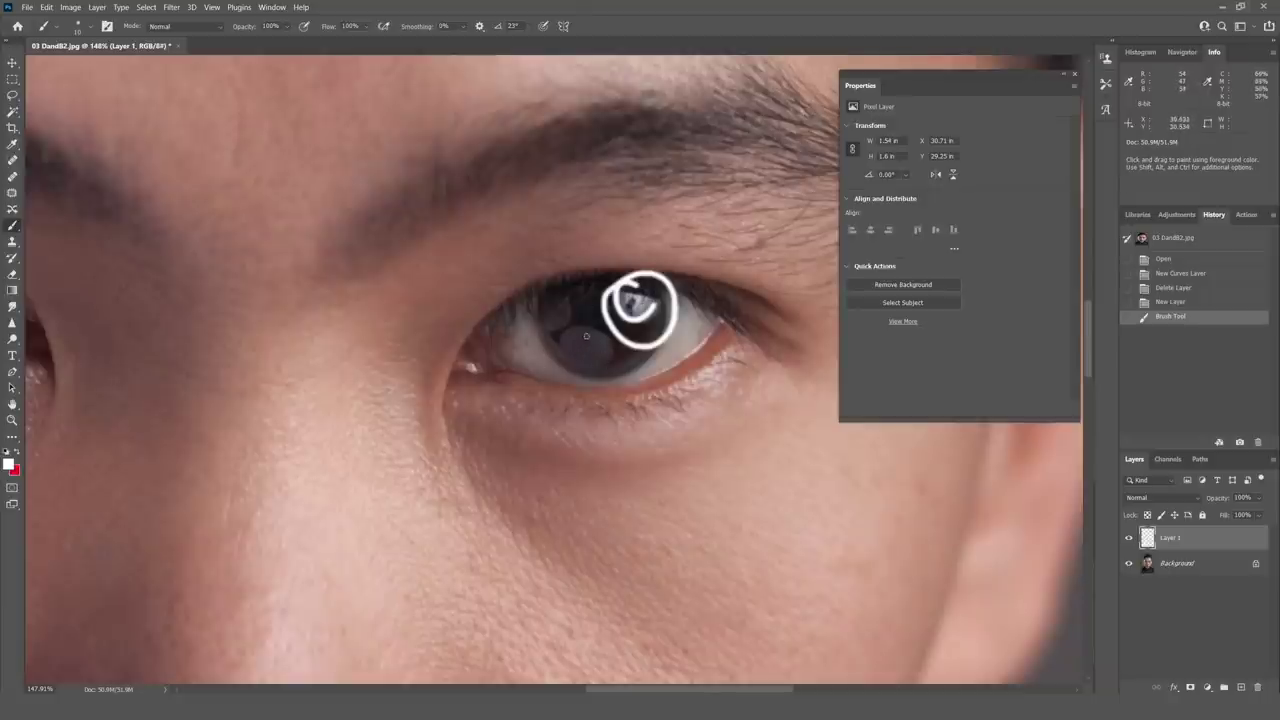
mouse_move(596, 334)
left_mouse_down()
mouse_move(600, 380)
mouse_move(588, 332)
mouse_move(534, 331)
mouse_move(572, 302)
mouse_move(557, 224)
mouse_move(566, 310)
mouse_move(524, 334)
left_mouse_up()
mouse_move(549, 210)
left_mouse_down()
mouse_move(484, 200)
mouse_move(511, 348)
left_mouse_up()
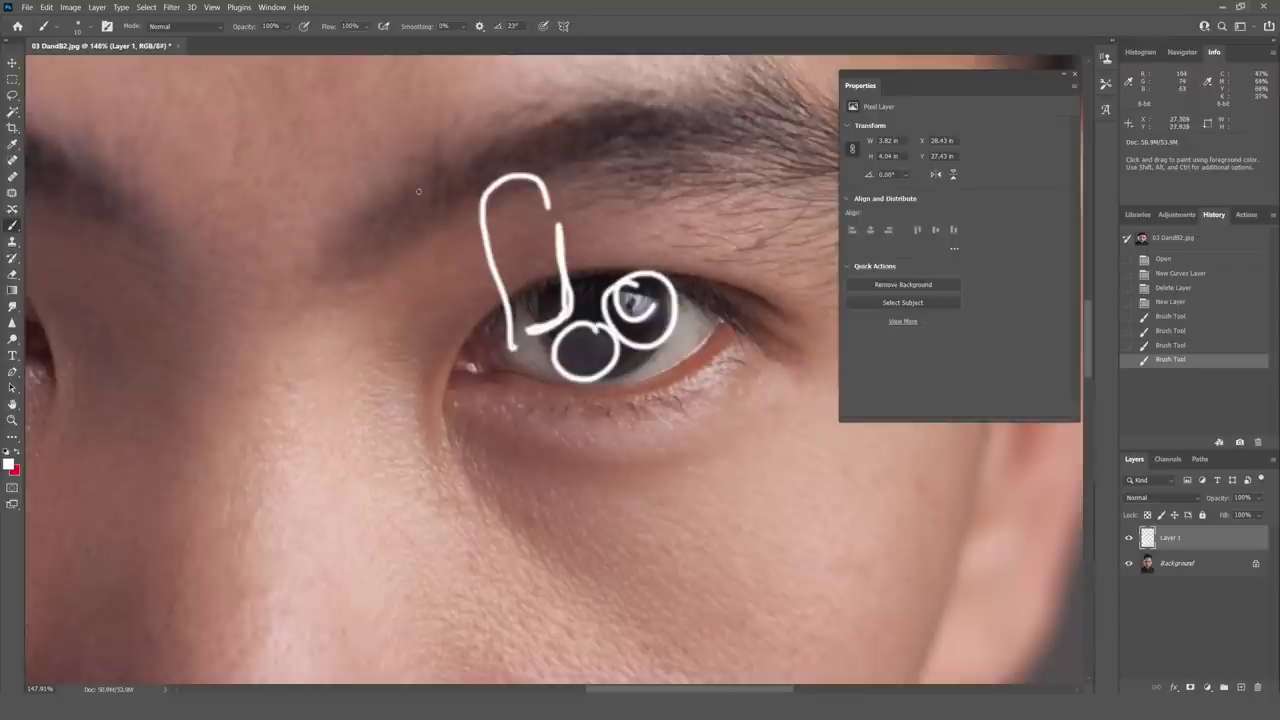
Step: Draw a large white circle in the upper-right background with lines leading from the eye to it
scroll(555, 295, "down", 5)
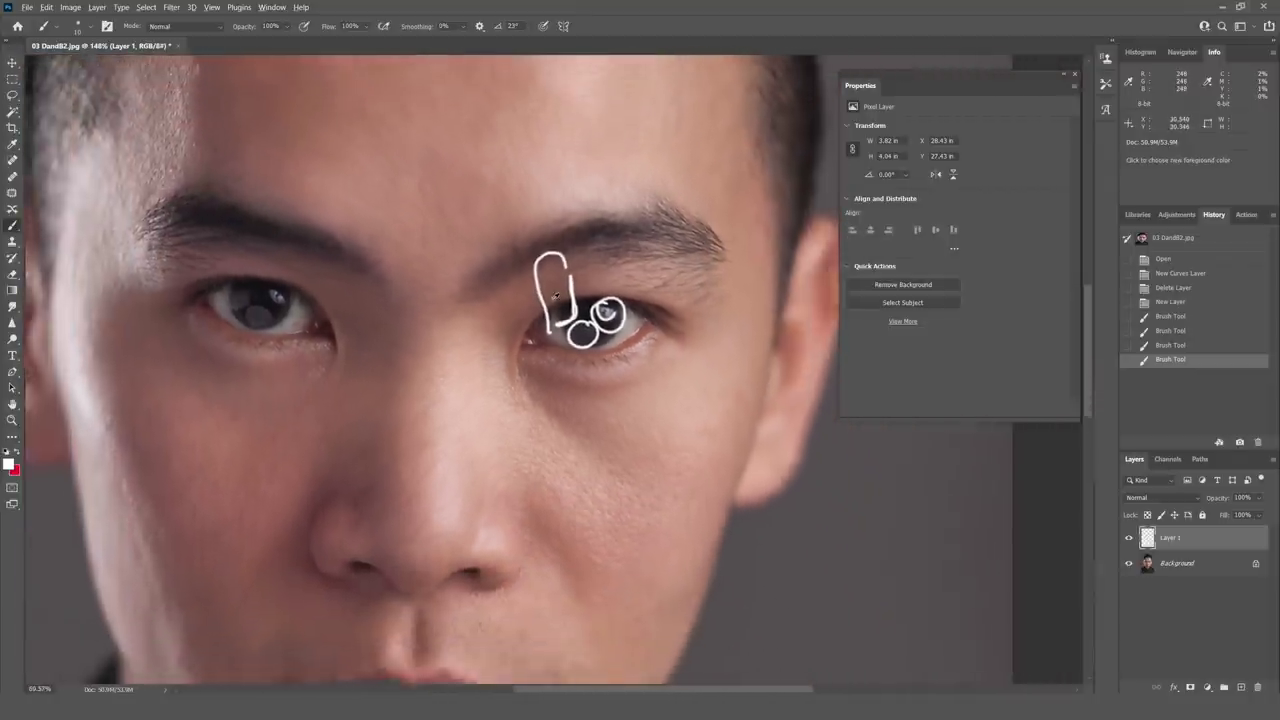
scroll(555, 295, "down", 5)
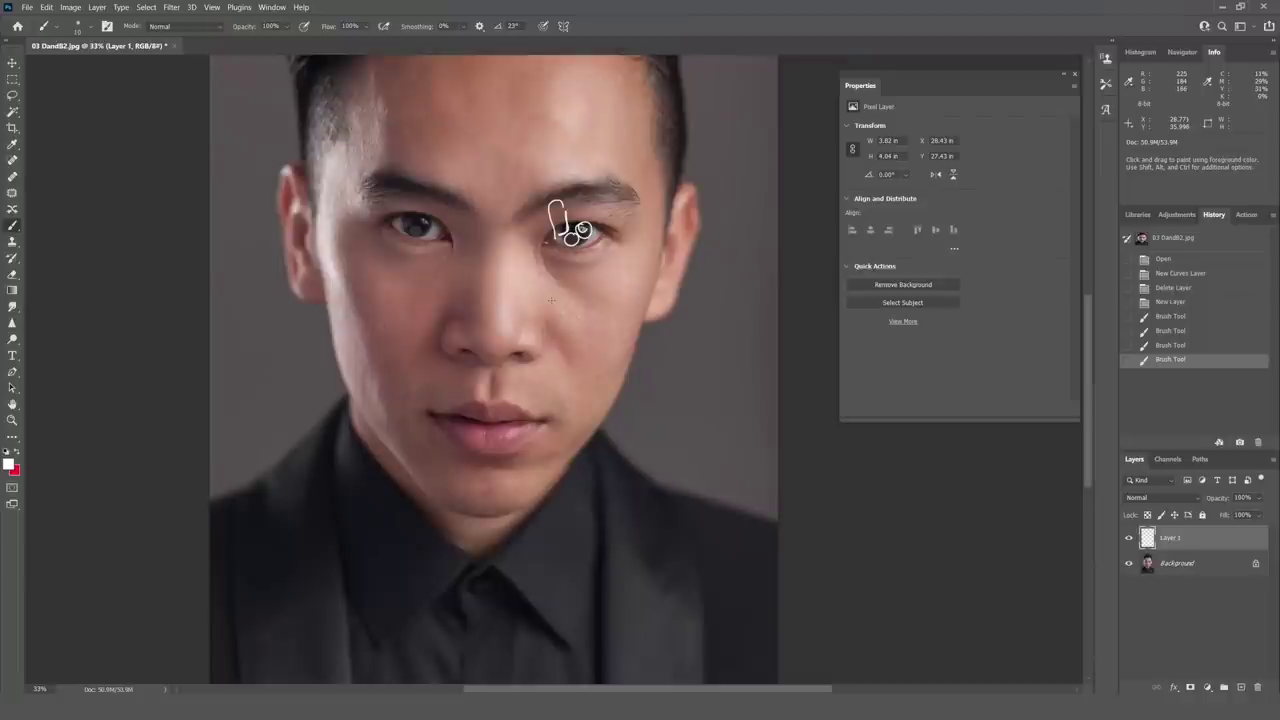
scroll(570, 228, "down", 3)
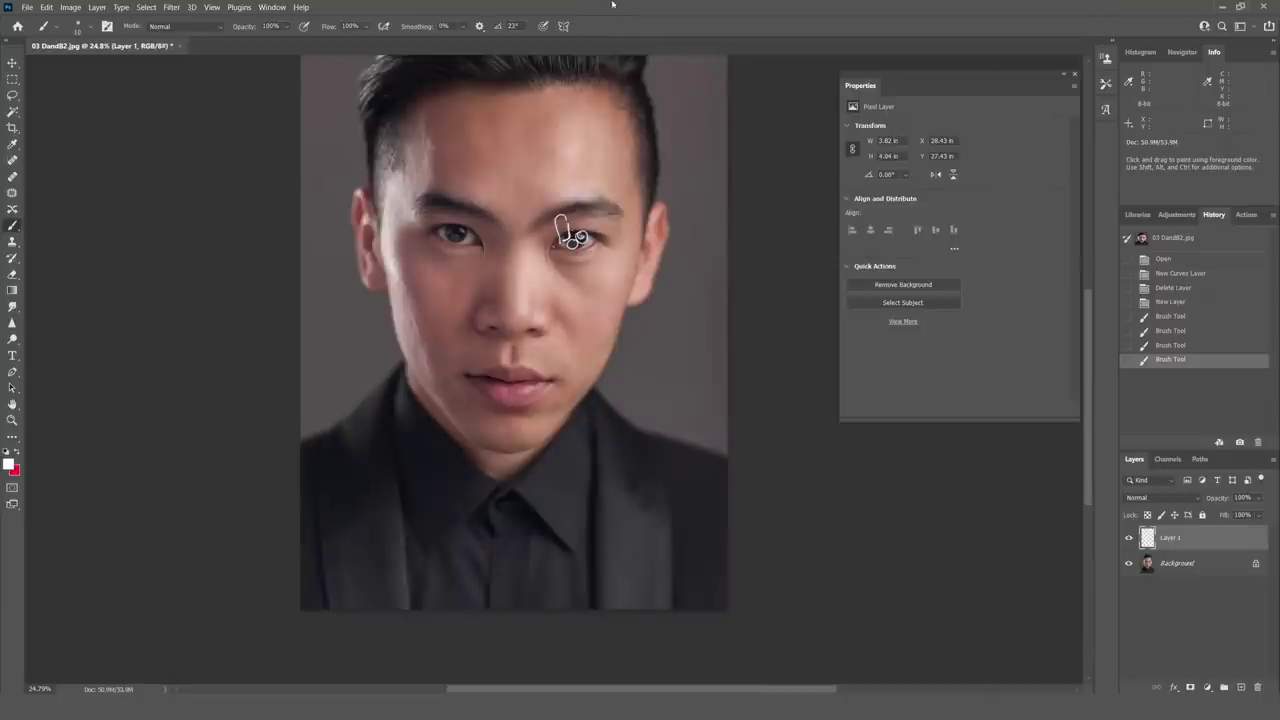
mouse_move(695, 90)
left_mouse_down()
mouse_move(715, 165)
mouse_move(700, 160)
left_mouse_up()
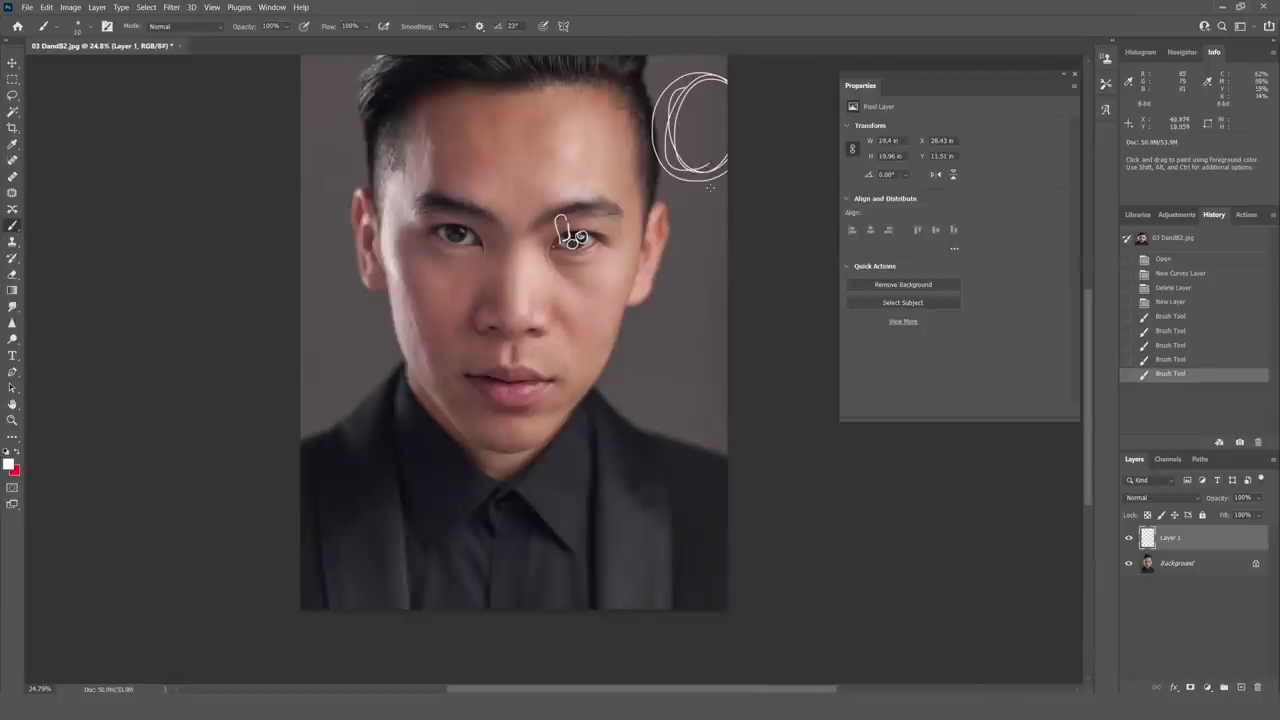
left_click_drag(564, 137, 680, 90)
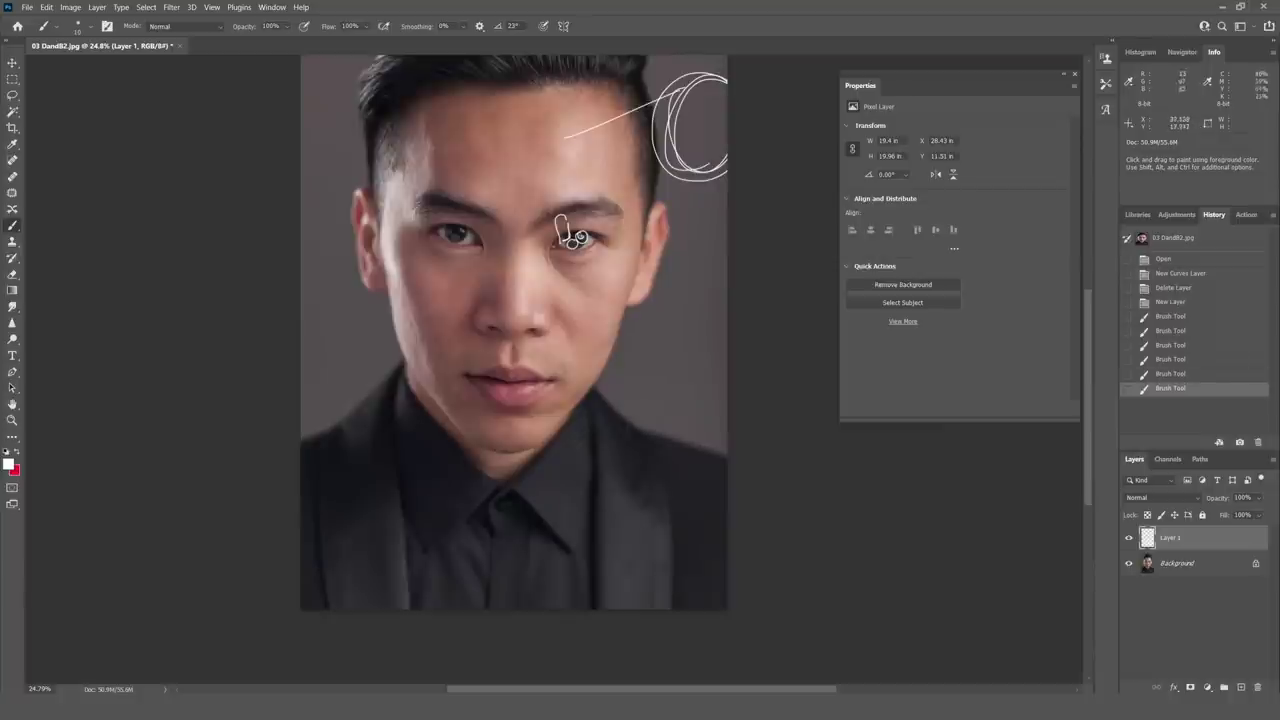
left_click_drag(586, 200, 662, 148)
left_click_drag(612, 240, 676, 176)
left_click(598, 360)
left_click(708, 250, "shift")
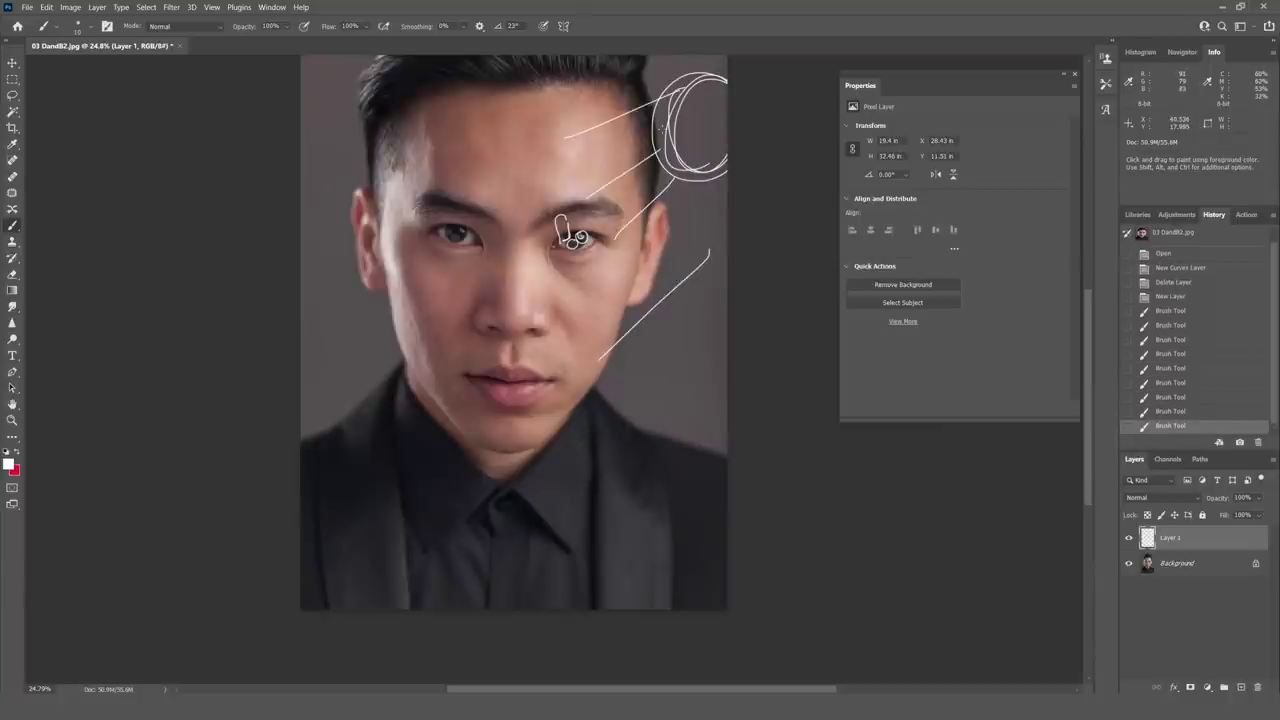
scroll(255, 208, "up", 3)
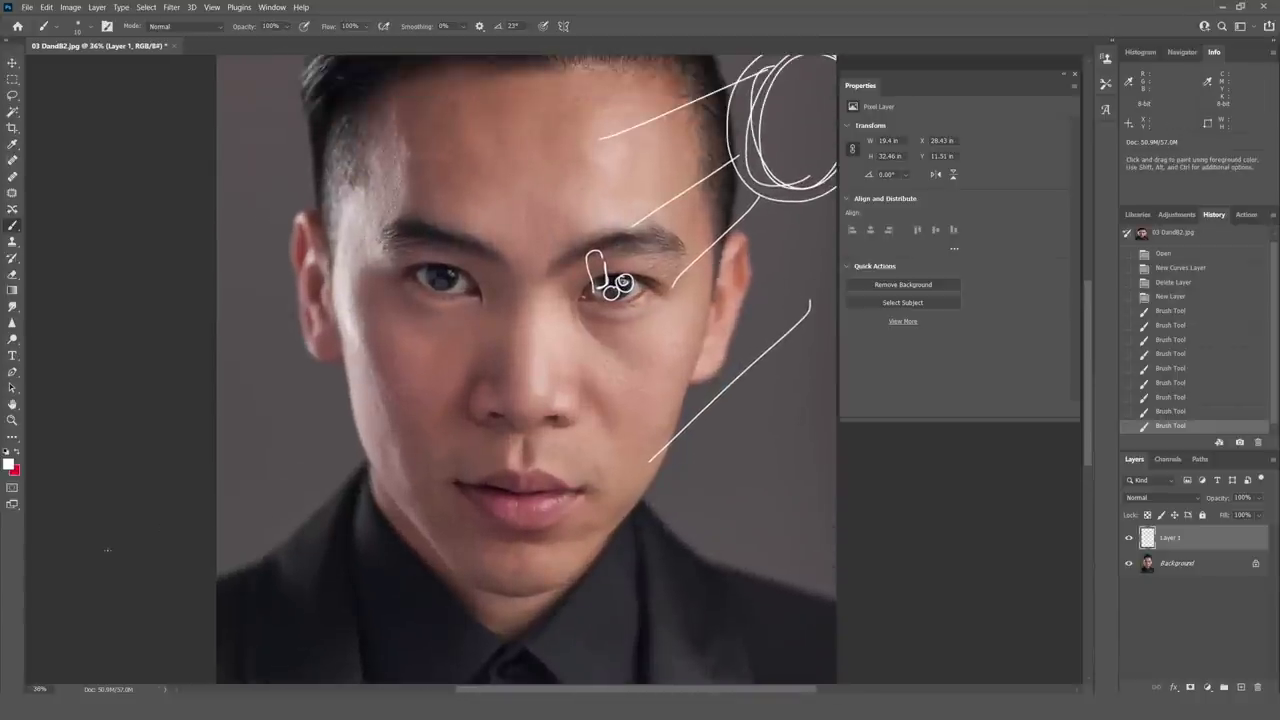
Step: Set the foreground paint colour to a light yellow
left_click(8, 464)
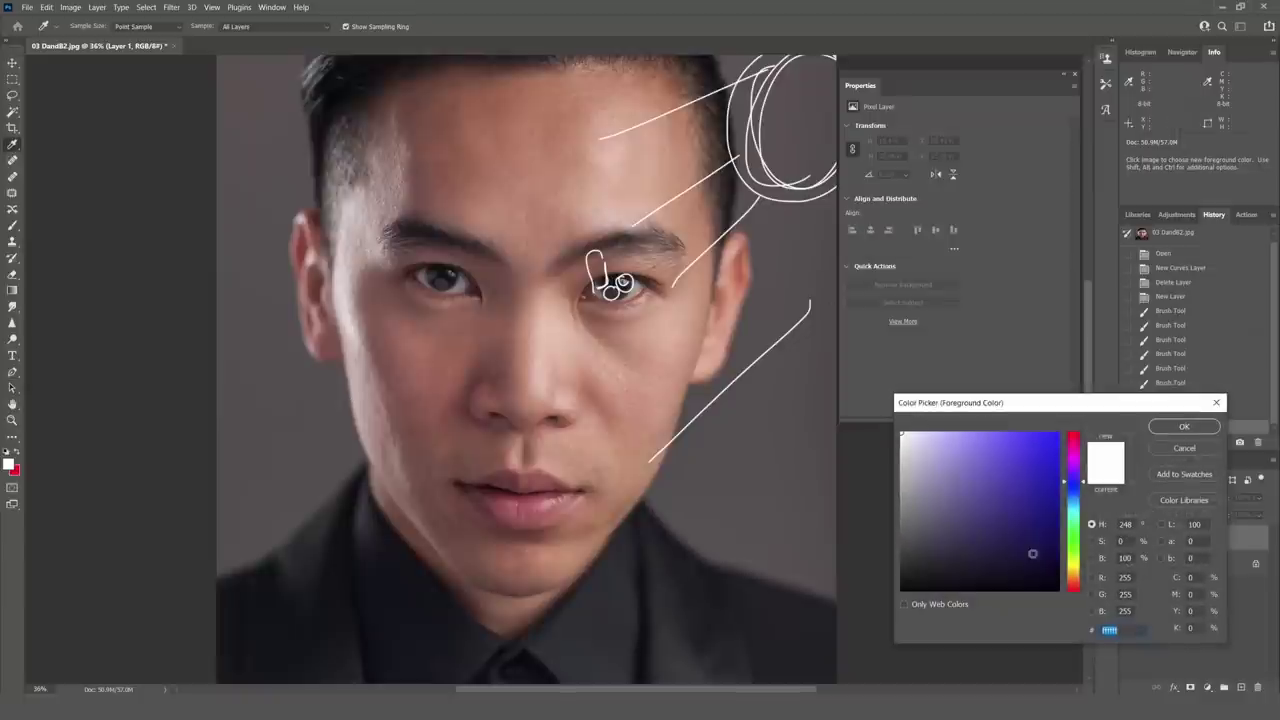
left_click(1072, 570)
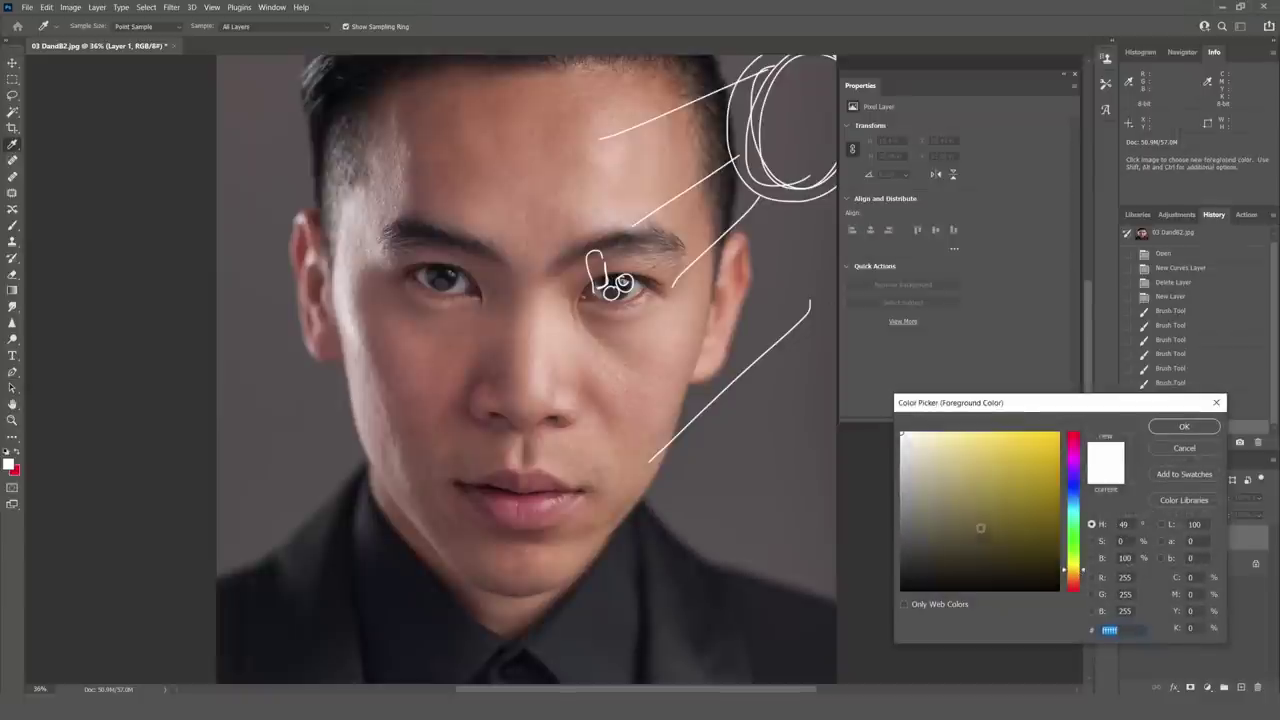
left_click(984, 447)
left_click(1175, 427)
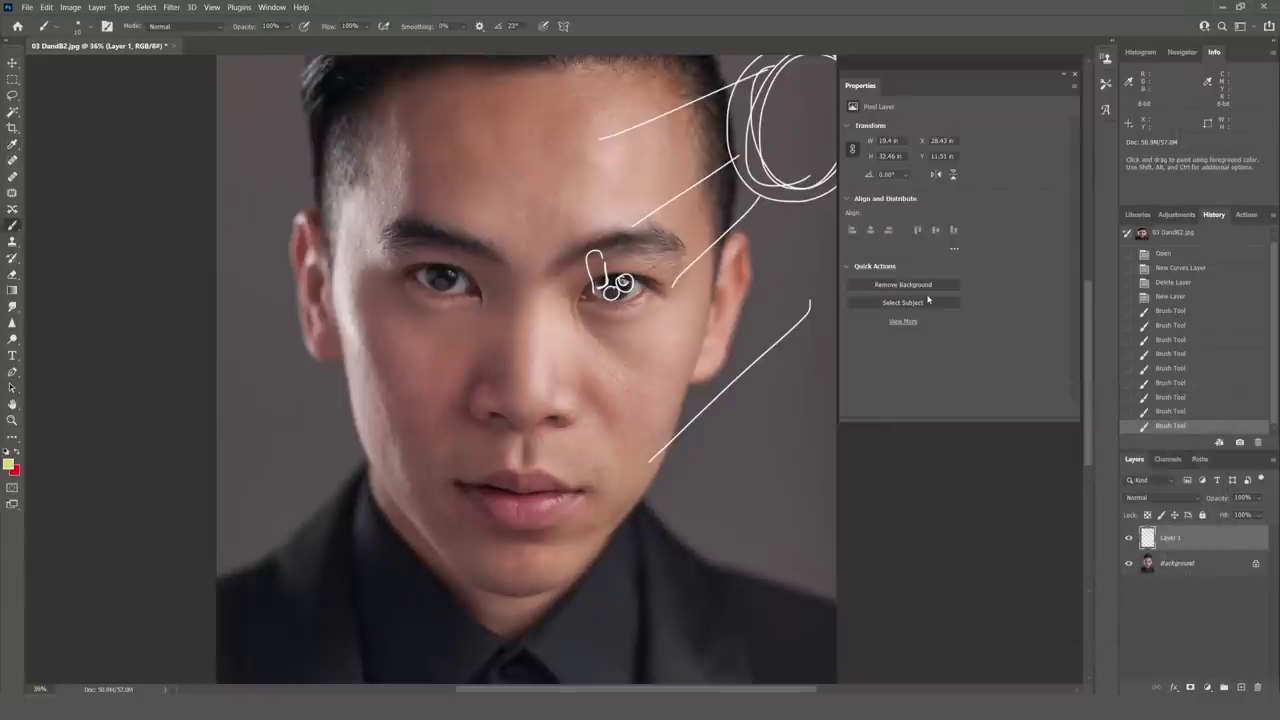
Step: Brush a yellow grid in the left background and trace the hair and face's left edge to the collar
scroll(490, 205, "down", 4)
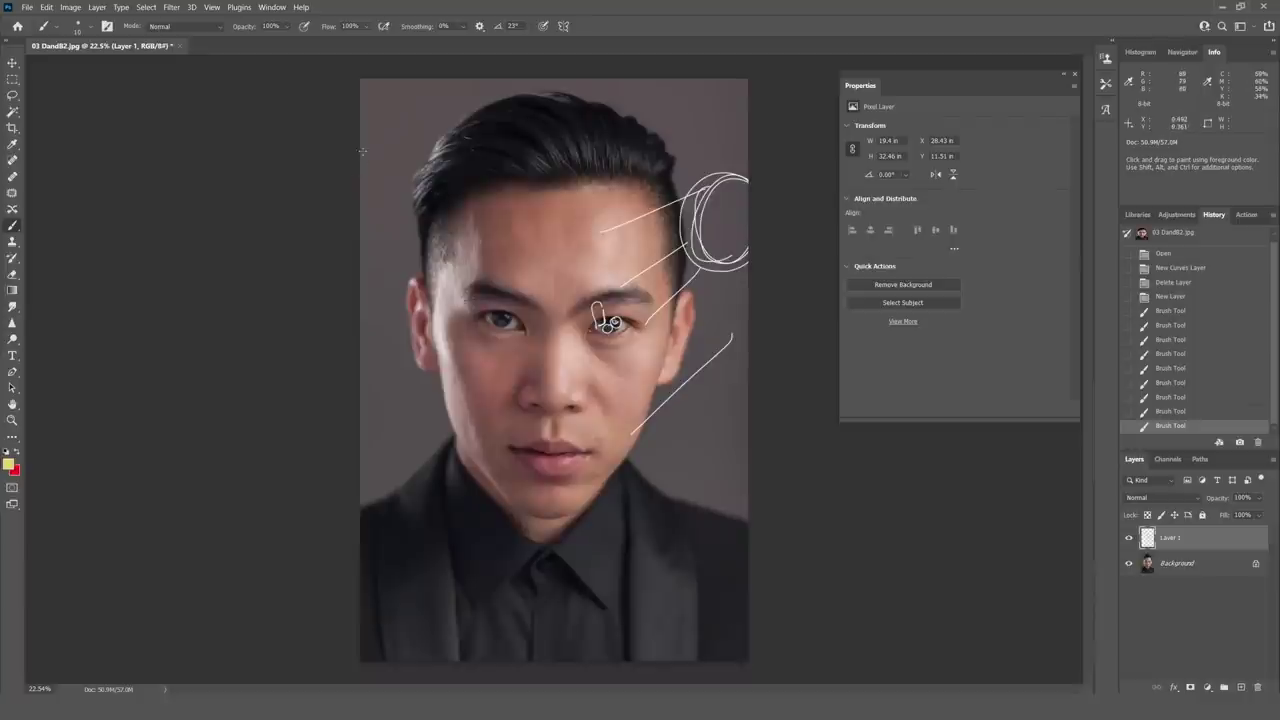
mouse_move(362, 151)
left_mouse_down()
mouse_move(383, 147)
mouse_move(391, 390)
left_mouse_up()
left_click_drag(378, 381, 362, 386)
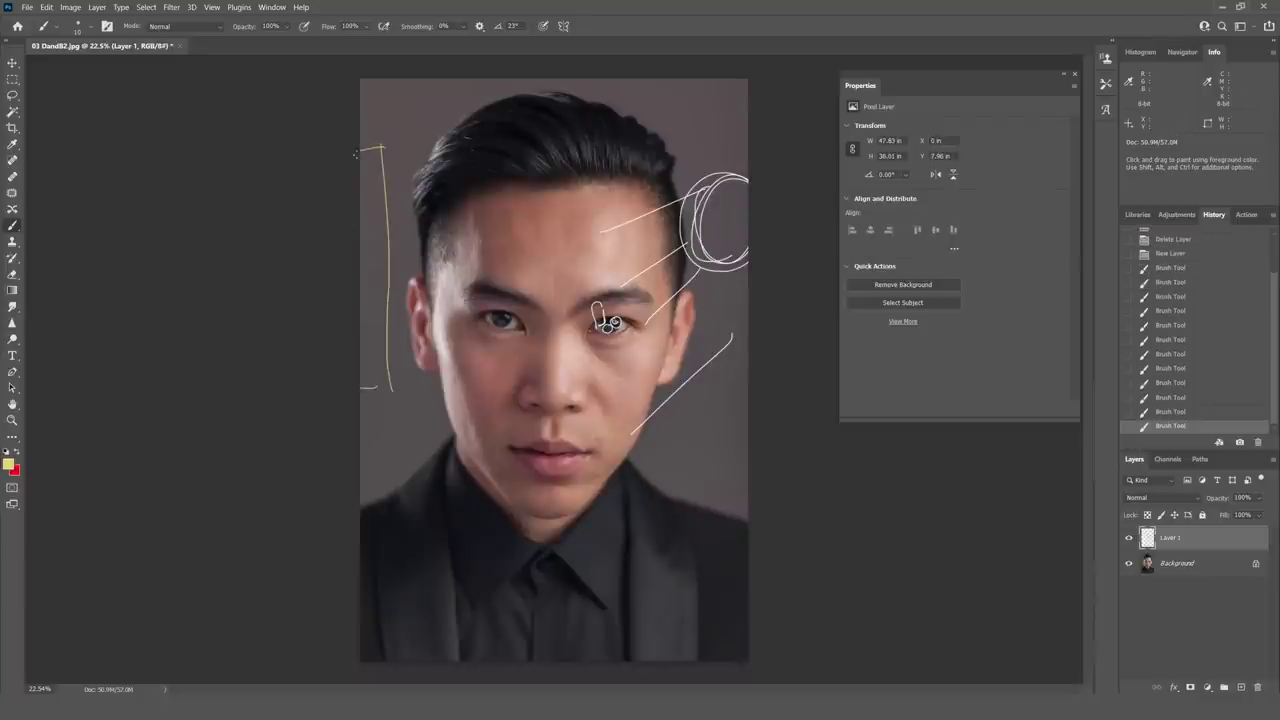
mouse_move(362, 146)
left_mouse_down()
mouse_move(368, 370)
mouse_move(370, 155)
mouse_move(382, 272)
mouse_move(382, 384)
left_mouse_up()
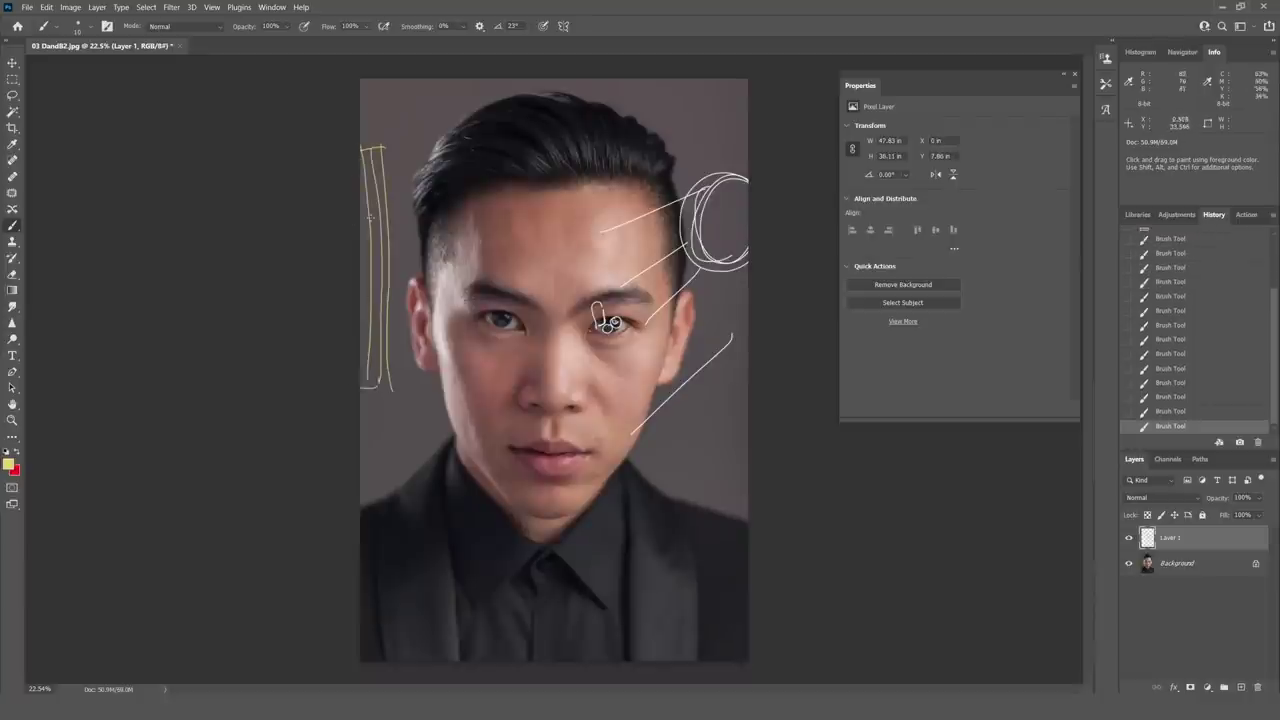
left_click_drag(362, 193, 384, 191)
left_click_drag(362, 257, 386, 255)
left_click_drag(362, 320, 386, 318)
left_click_drag(455, 133, 420, 195)
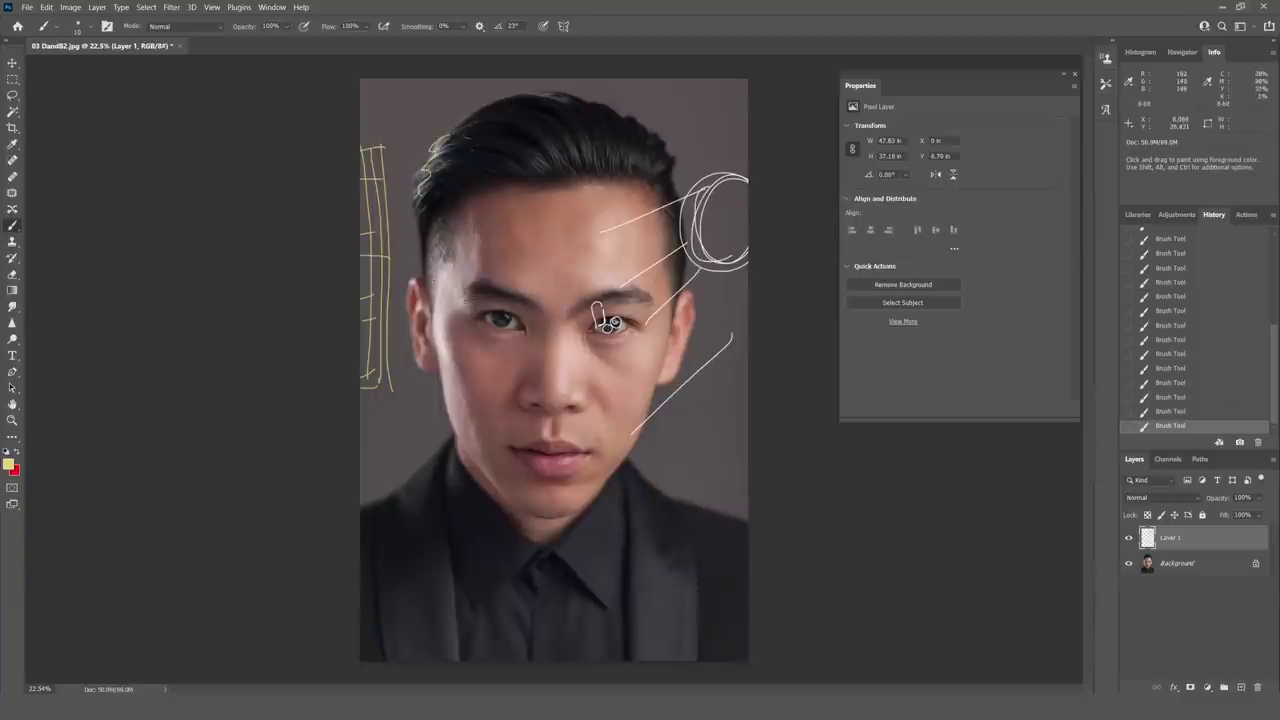
left_click_drag(432, 258, 468, 504)
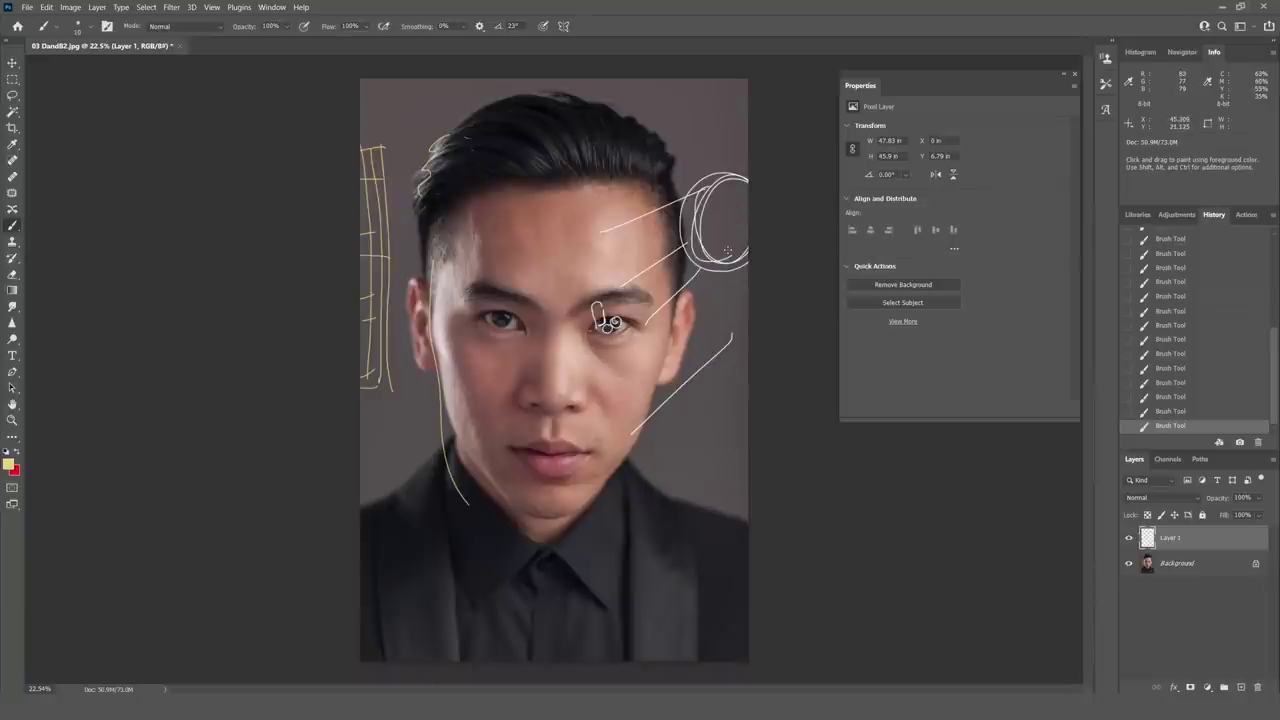
Step: Delete the doodle Layer 1 and add a fresh empty layer
right_click(1194, 542)
left_click(1088, 204)
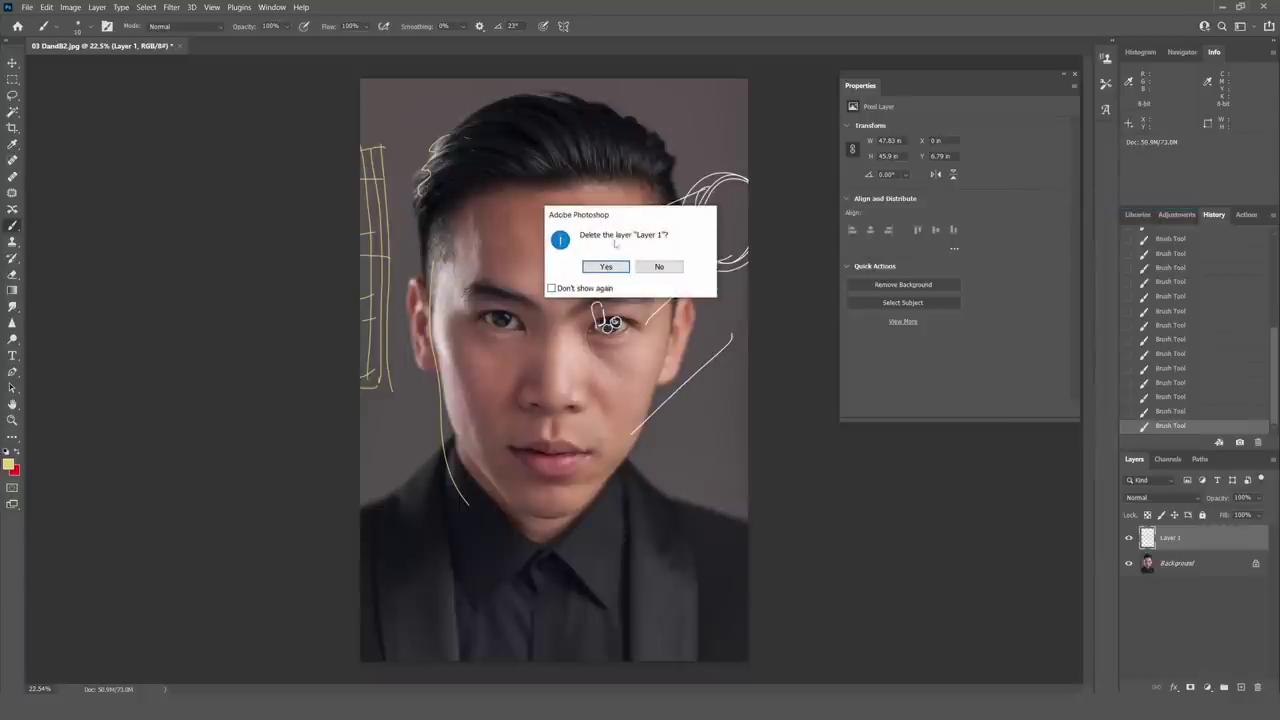
left_click(606, 267)
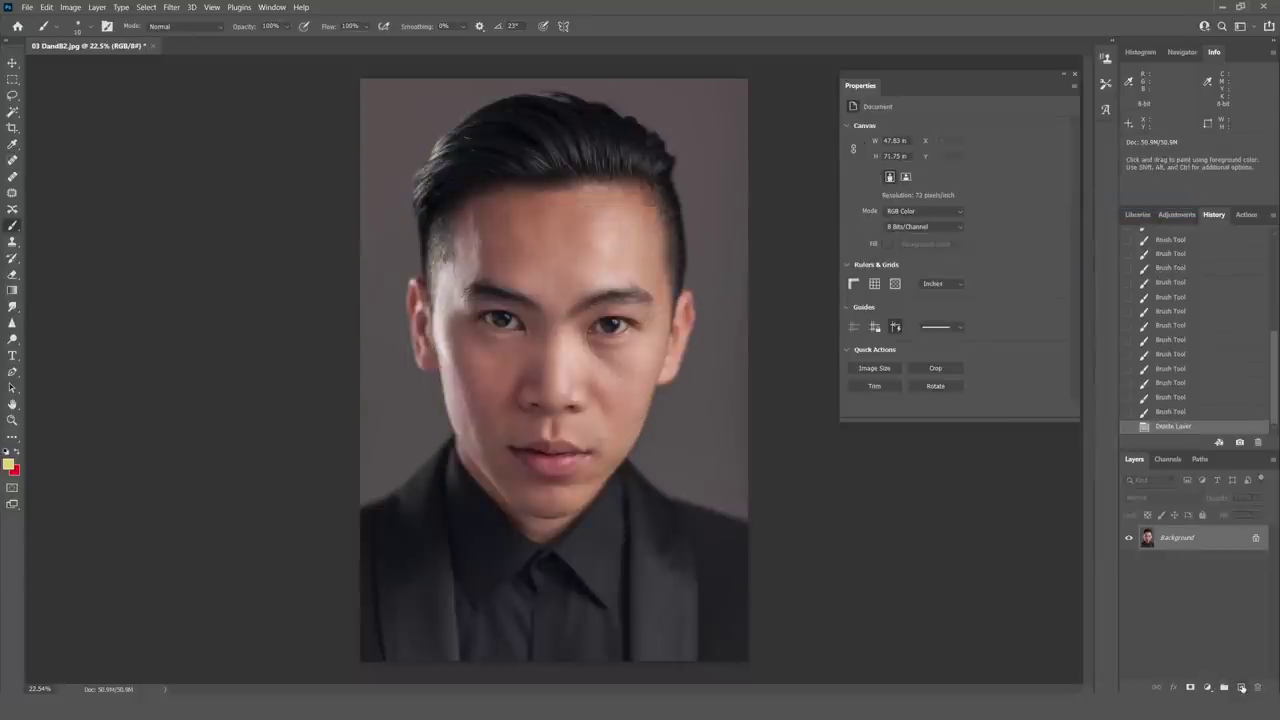
left_click(1241, 687)
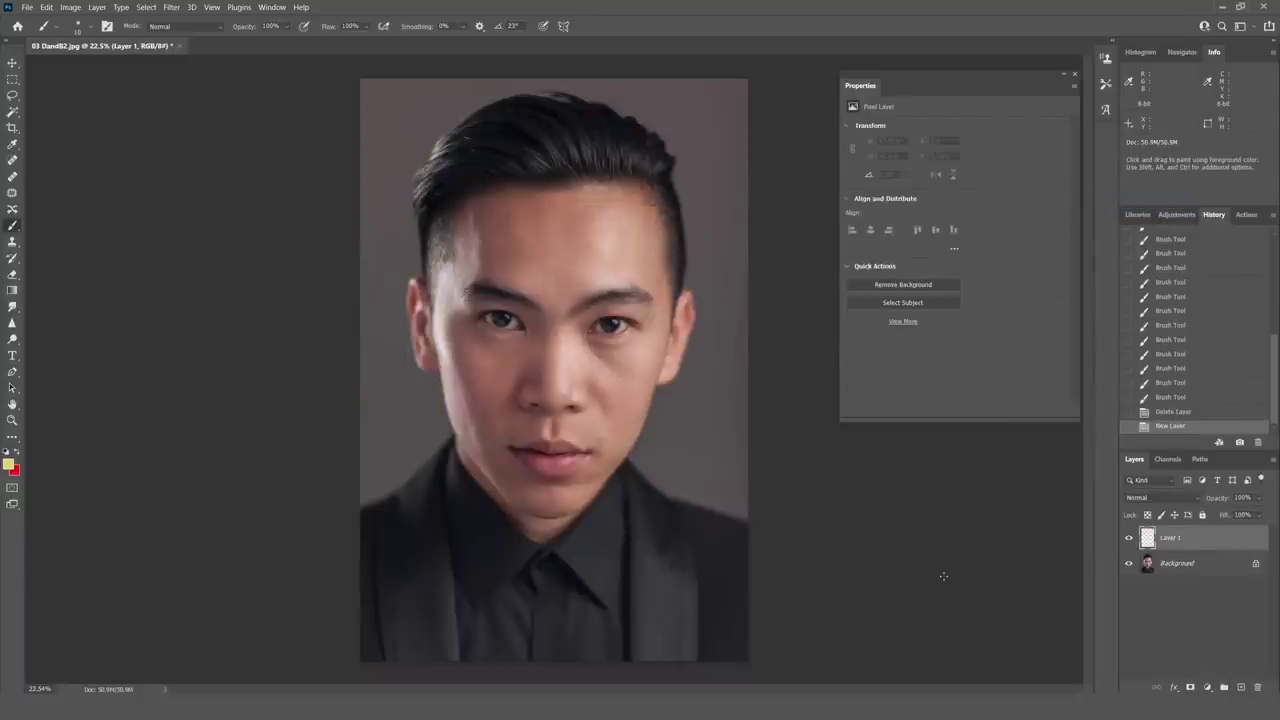
Step: Set the foreground paint colour back to pure white
left_click(9, 463)
left_click_drag(927, 449, 896, 421)
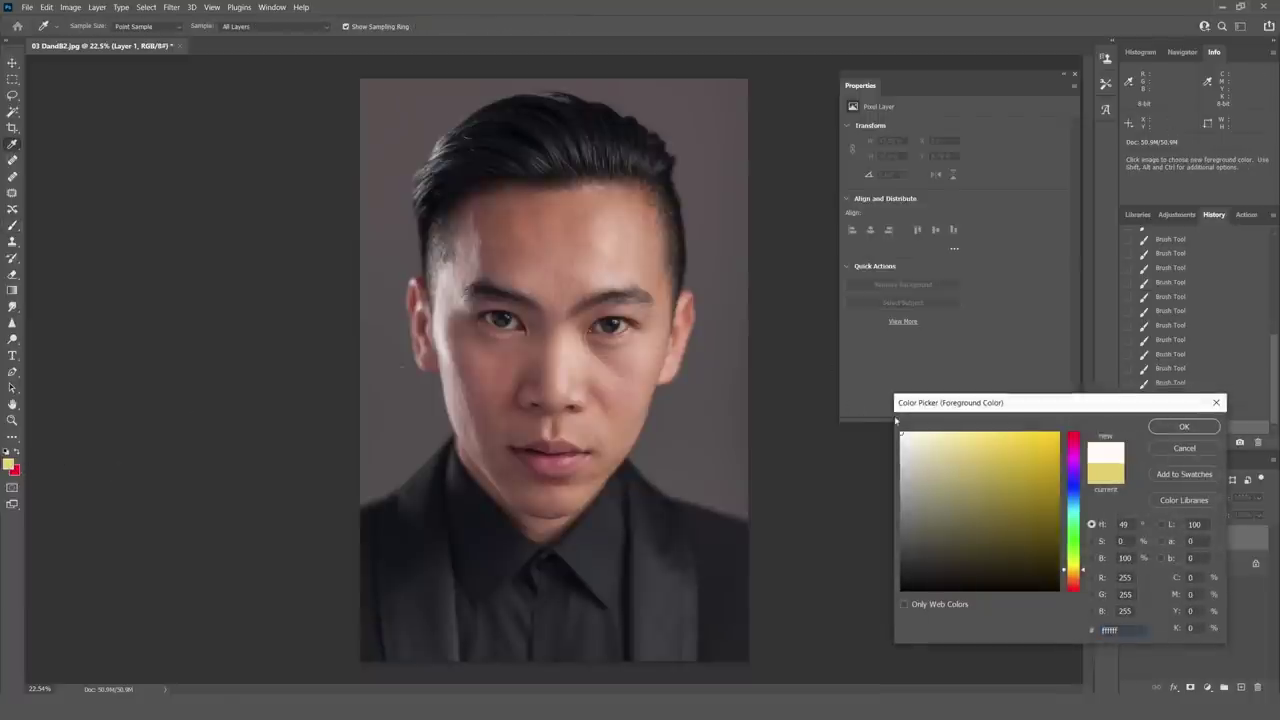
left_click(1169, 424)
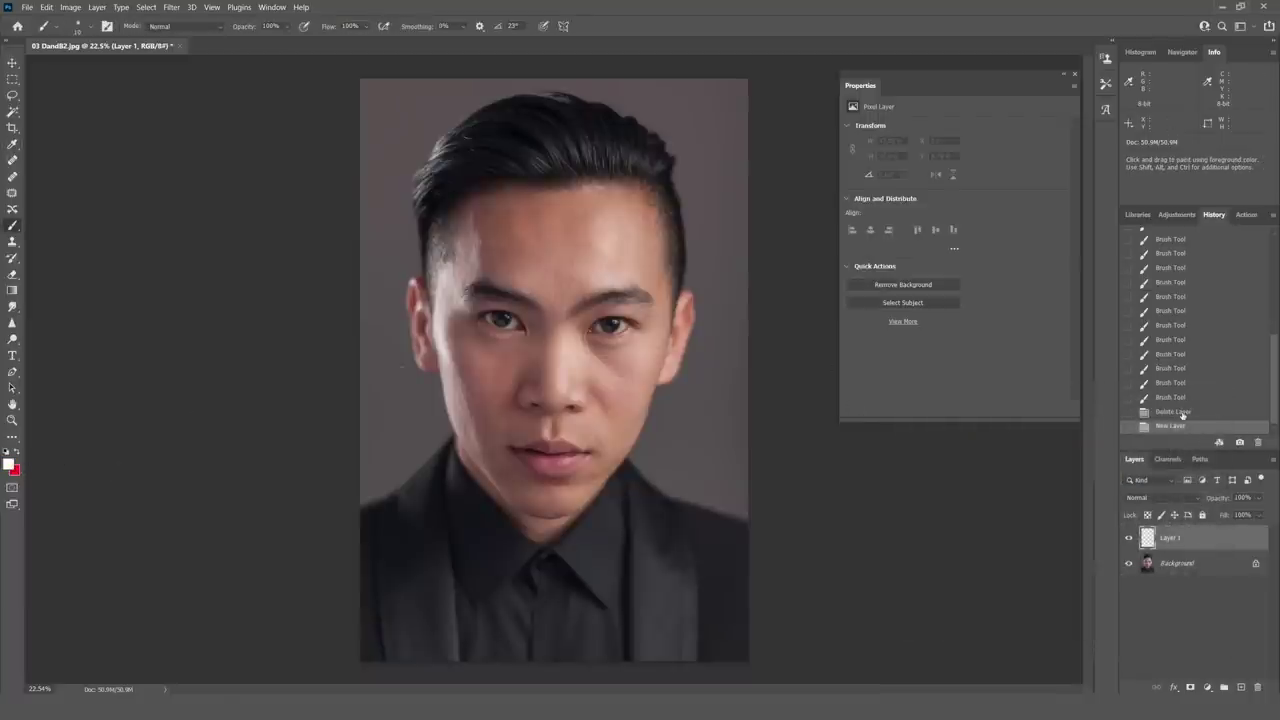
scroll(722, 266, "up", 2)
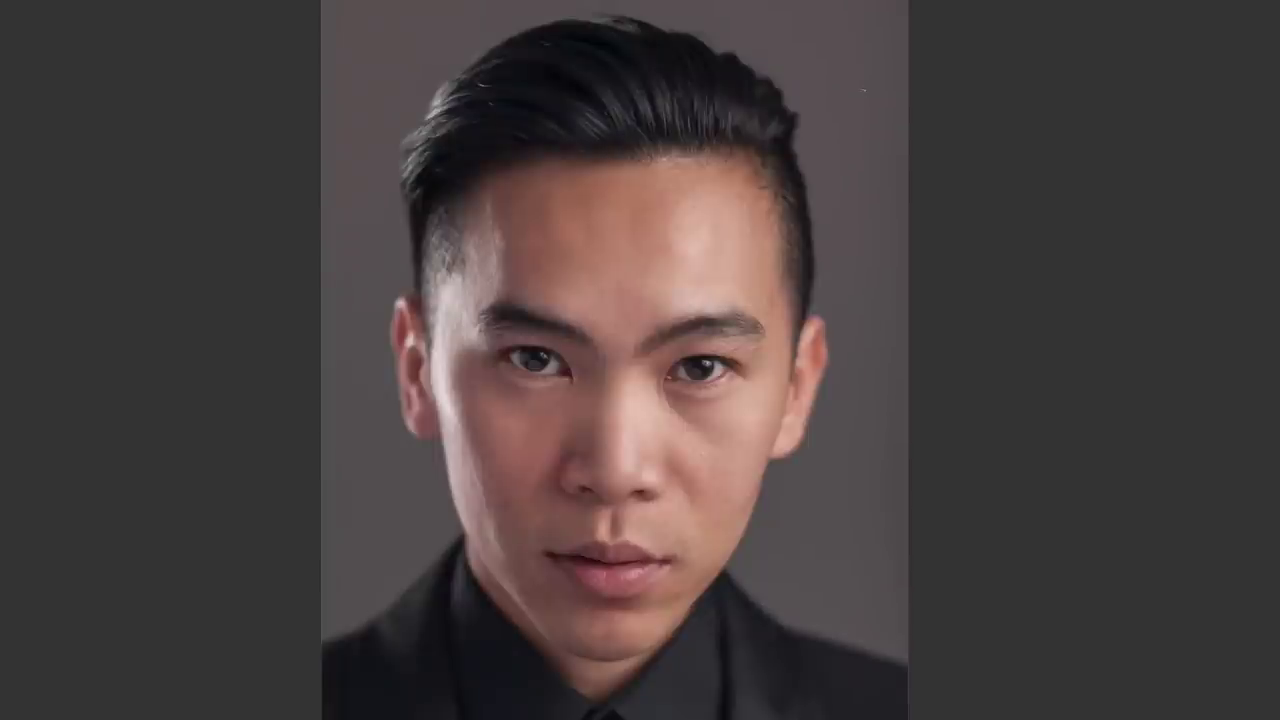
Step: Hatch white diagonal strokes across the hair, forehead and brow
left_click_drag(572, 130, 655, 75)
mouse_move(629, 127)
left_mouse_down()
mouse_move(687, 79)
mouse_move(699, 95)
mouse_move(742, 97)
left_mouse_up()
mouse_move(704, 133)
left_mouse_down()
mouse_move(760, 107)
mouse_move(774, 118)
left_mouse_up()
left_click_drag(762, 137, 779, 133)
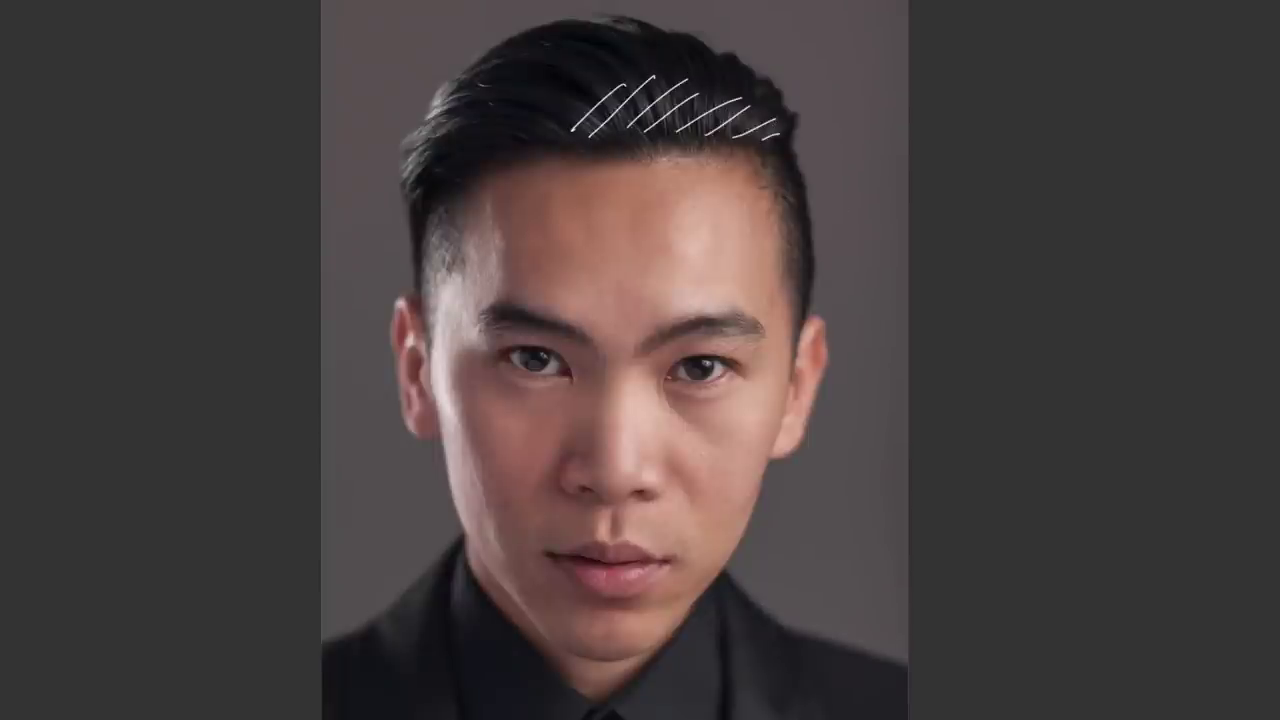
left_click_drag(638, 216, 707, 175)
left_click_drag(645, 245, 743, 184)
left_click_drag(684, 244, 733, 217)
left_click_drag(623, 312, 746, 244)
left_click_drag(660, 320, 743, 274)
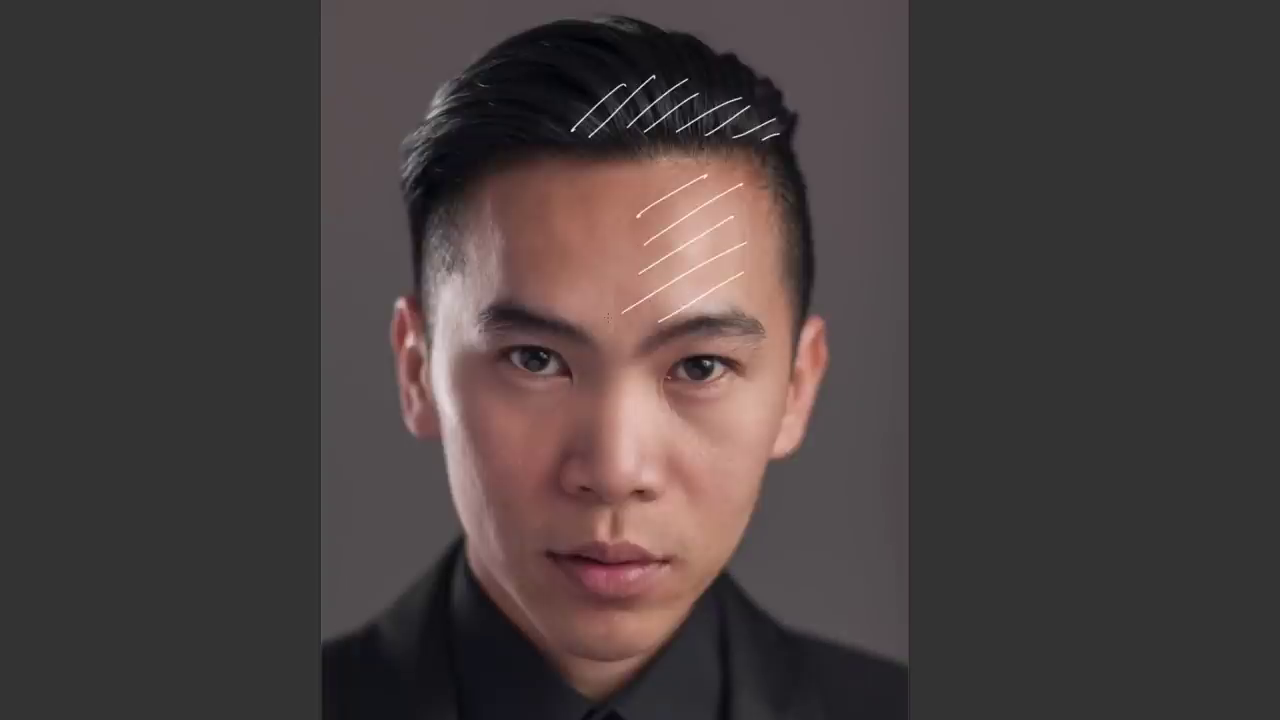
left_click_drag(594, 340, 646, 296)
mouse_move(572, 320)
left_mouse_down()
mouse_move(636, 278)
mouse_move(594, 277)
left_mouse_up()
left_click_drag(513, 318, 550, 297)
Step: Hatch white strokes down the nose bridge, beside the nose tip and over the right cheek
left_click_drag(619, 390, 651, 369)
left_click_drag(609, 429, 644, 400)
left_click_drag(611, 457, 646, 425)
mouse_move(615, 469)
left_mouse_down()
mouse_move(642, 450)
mouse_move(667, 471)
left_mouse_up()
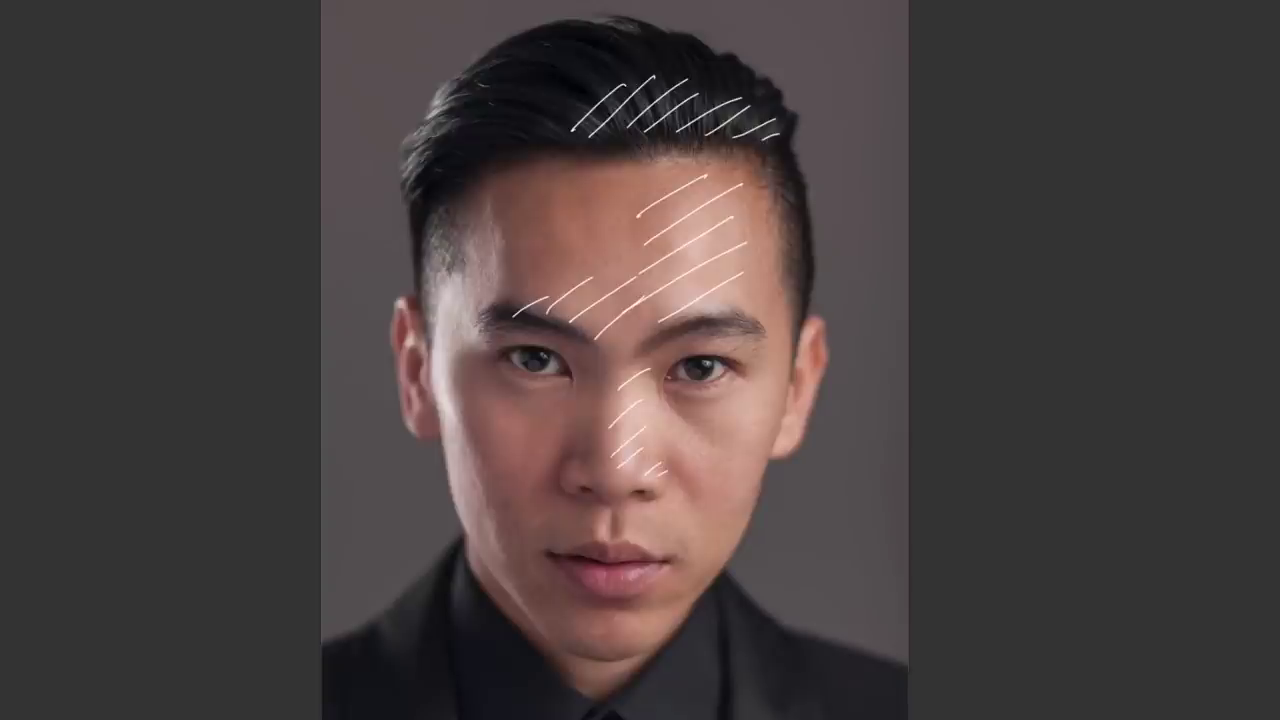
left_click_drag(566, 470, 583, 470)
left_click_drag(666, 440, 739, 398)
mouse_move(676, 457)
left_mouse_down()
mouse_move(763, 402)
mouse_move(761, 438)
left_mouse_up()
mouse_move(688, 507)
left_mouse_down()
mouse_move(740, 478)
mouse_move(714, 512)
mouse_move(740, 498)
left_mouse_up()
left_click_drag(703, 553, 736, 537)
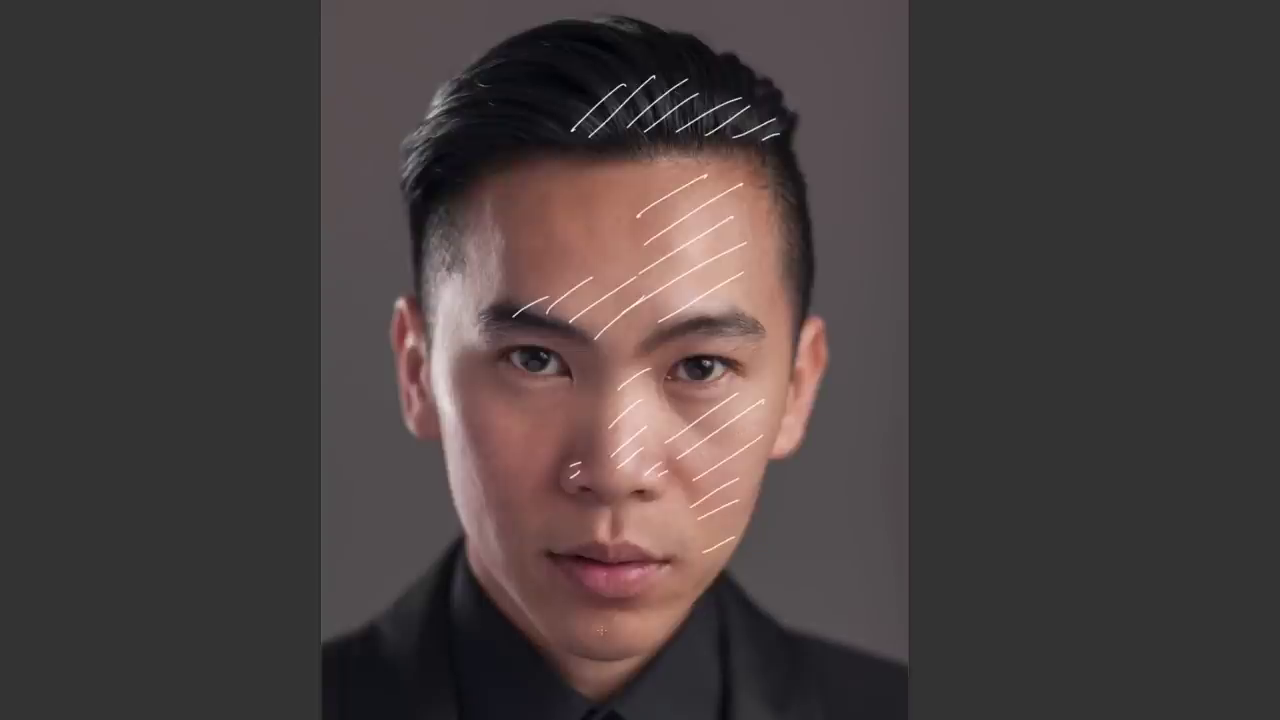
Step: Hatch the chin, mark the lower lip and upper-lip groove, and hatch the other cheek
mouse_move(601, 630)
left_mouse_down()
mouse_move(642, 610)
mouse_move(655, 625)
left_mouse_up()
left_click_drag(627, 648, 668, 627)
left_click_drag(586, 577, 658, 570)
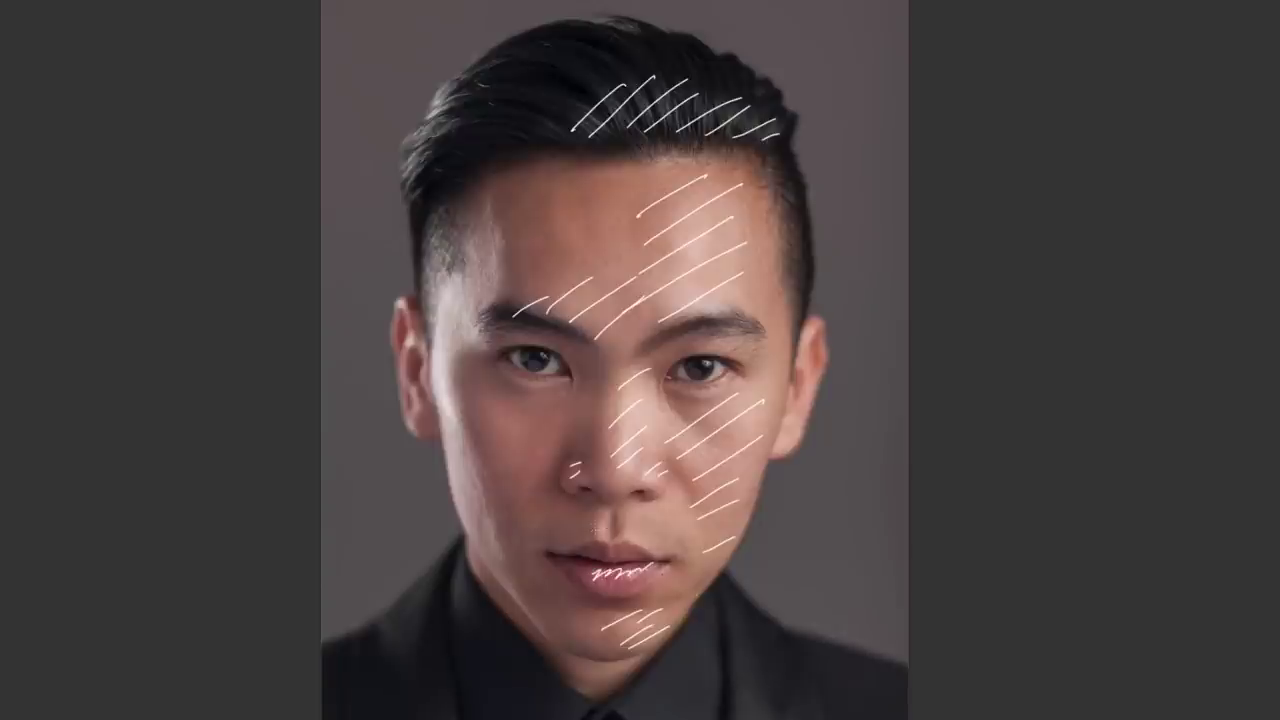
mouse_move(600, 512)
left_mouse_down()
mouse_move(628, 536)
mouse_move(612, 538)
mouse_move(672, 560)
left_mouse_up()
left_click_drag(489, 424, 519, 405)
left_click_drag(492, 440, 532, 414)
left_click_drag(499, 455, 542, 429)
left_click_drag(512, 467, 547, 459)
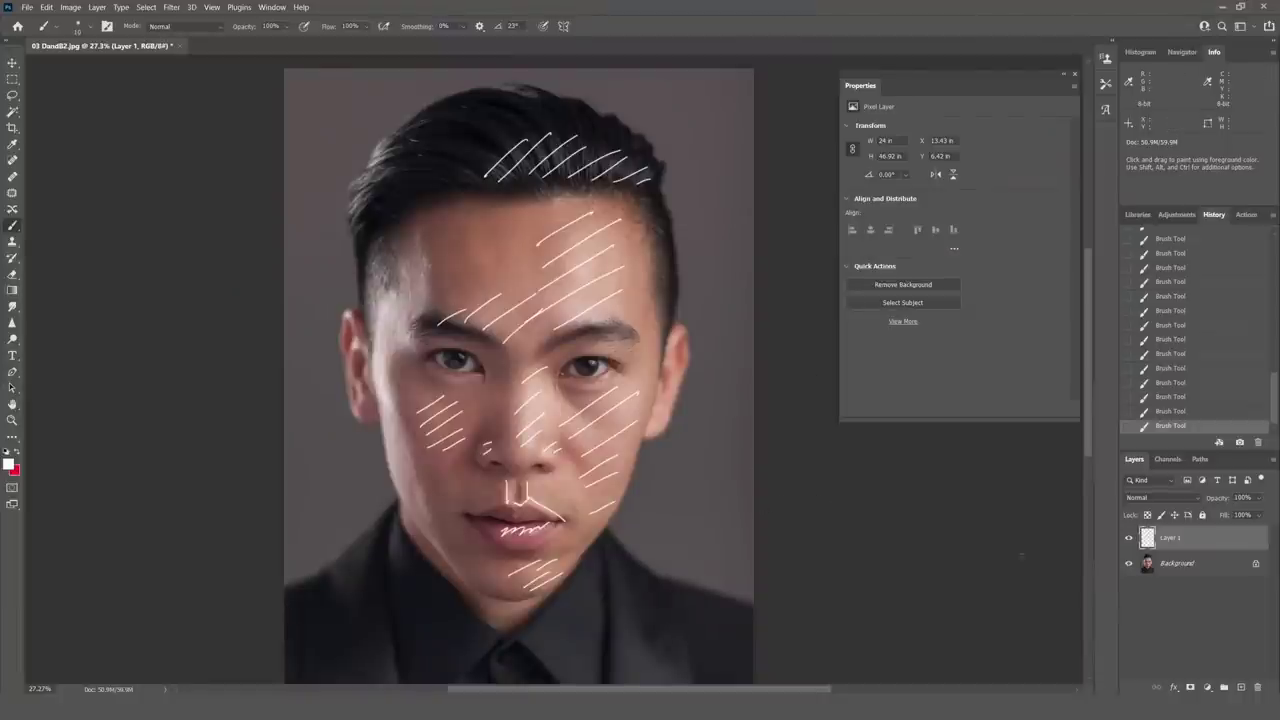
Step: Change the foreground paint colour to yellow (edd14e)
left_click(9, 463)
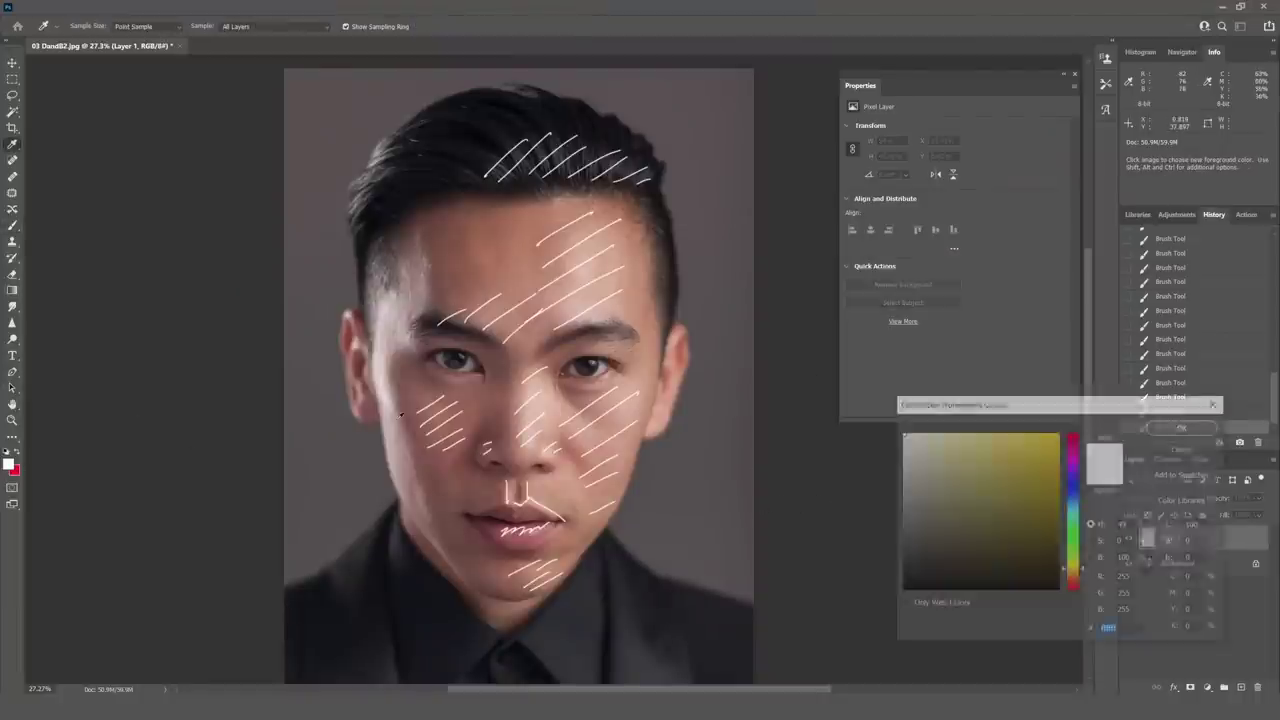
left_click(1007, 442)
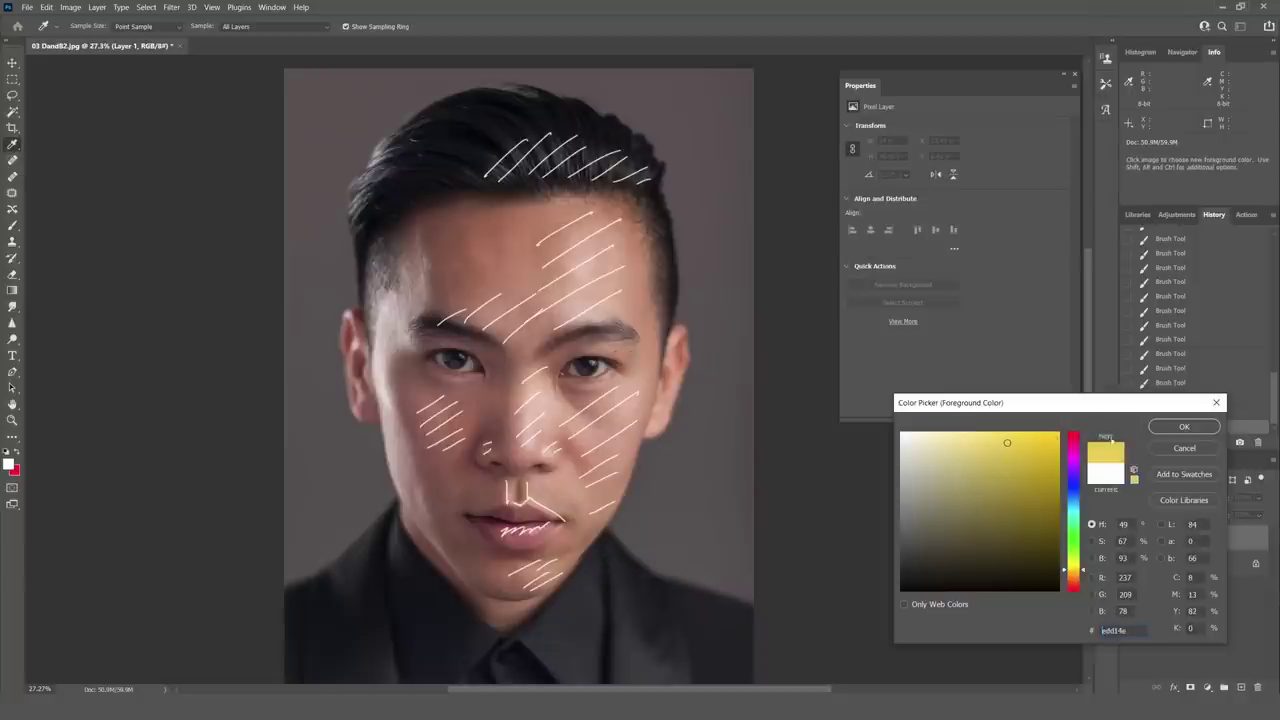
left_click(1178, 427)
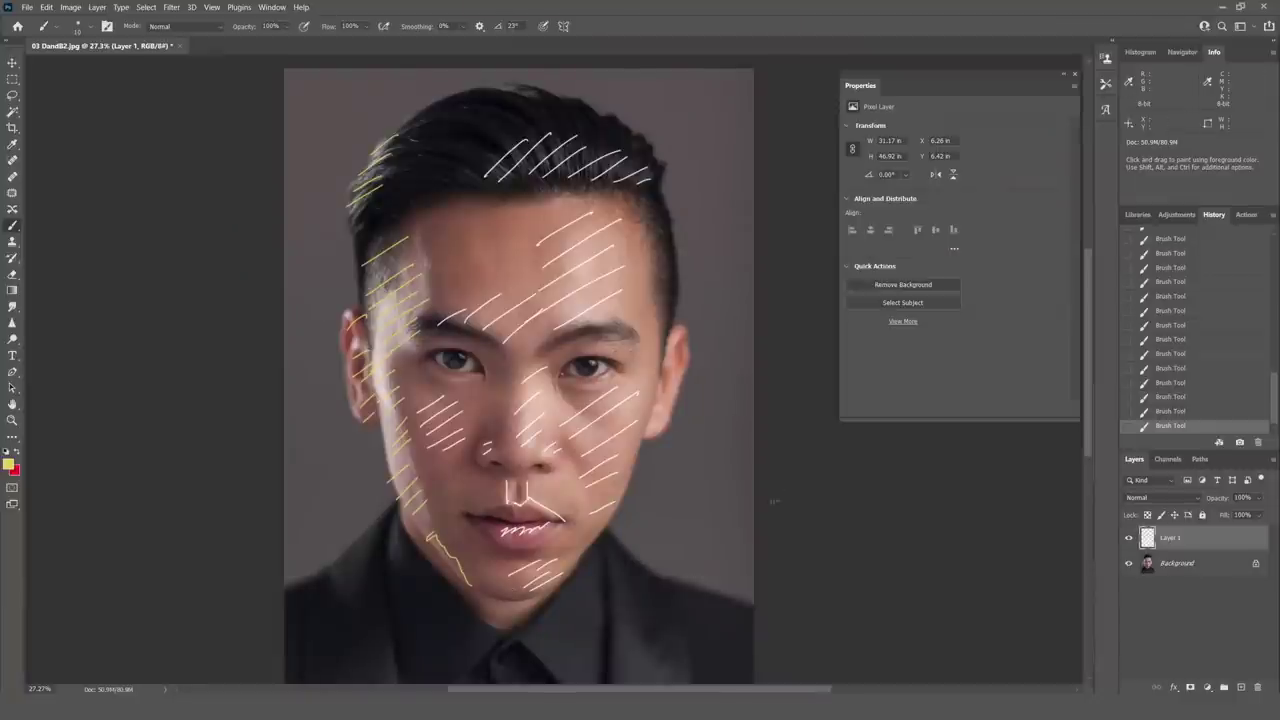
scroll(605, 401, "down", 3)
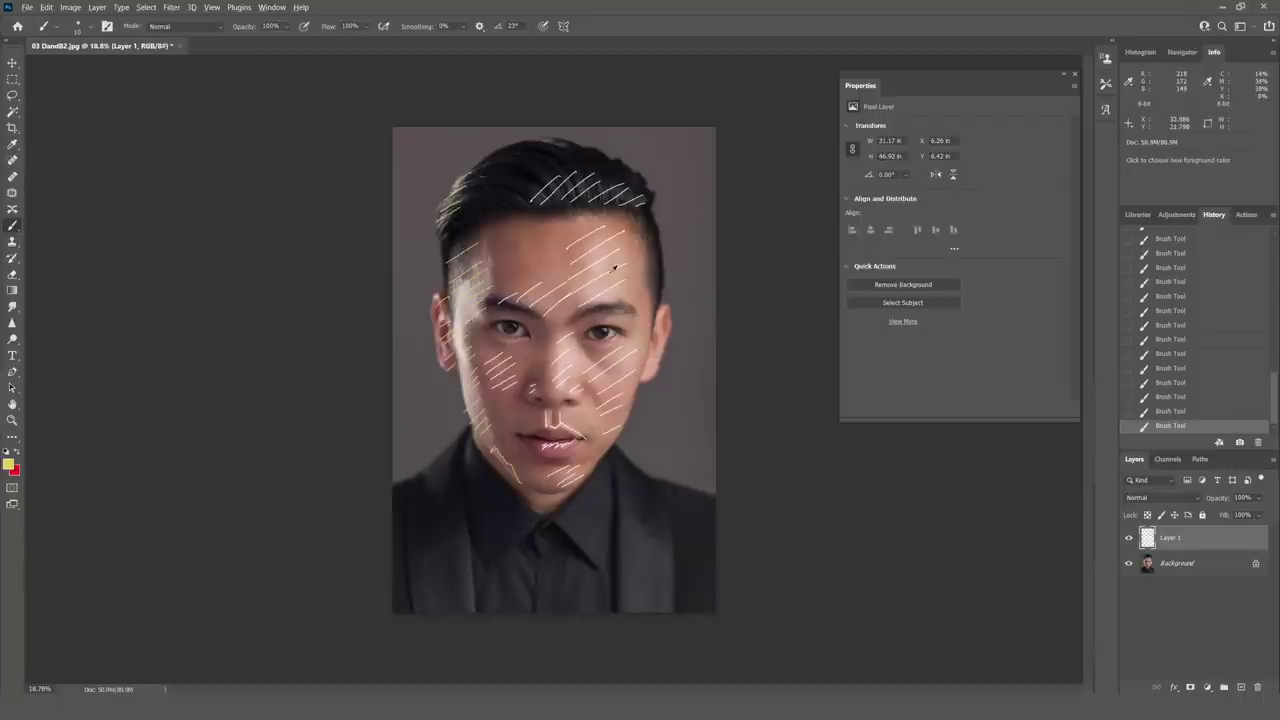
scroll(598, 312, "up", 3)
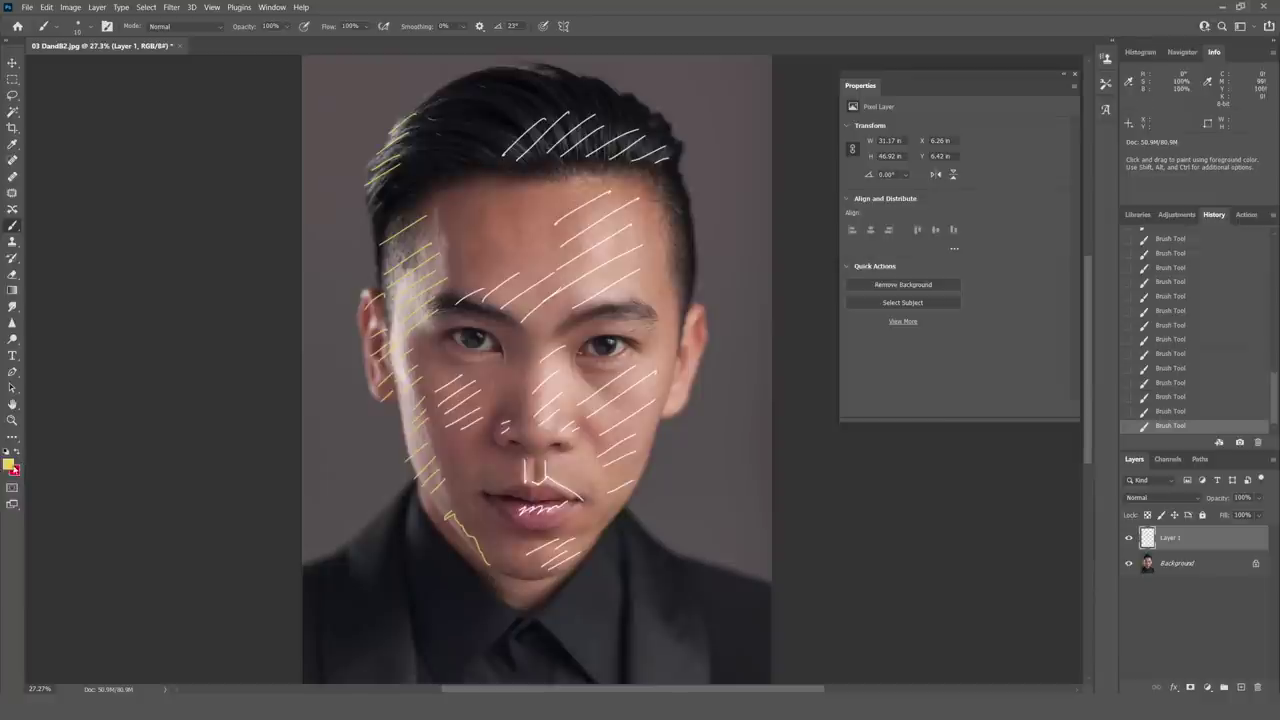
Step: Set the foreground paint colour to dark blue (2339a7)
left_click(8, 463)
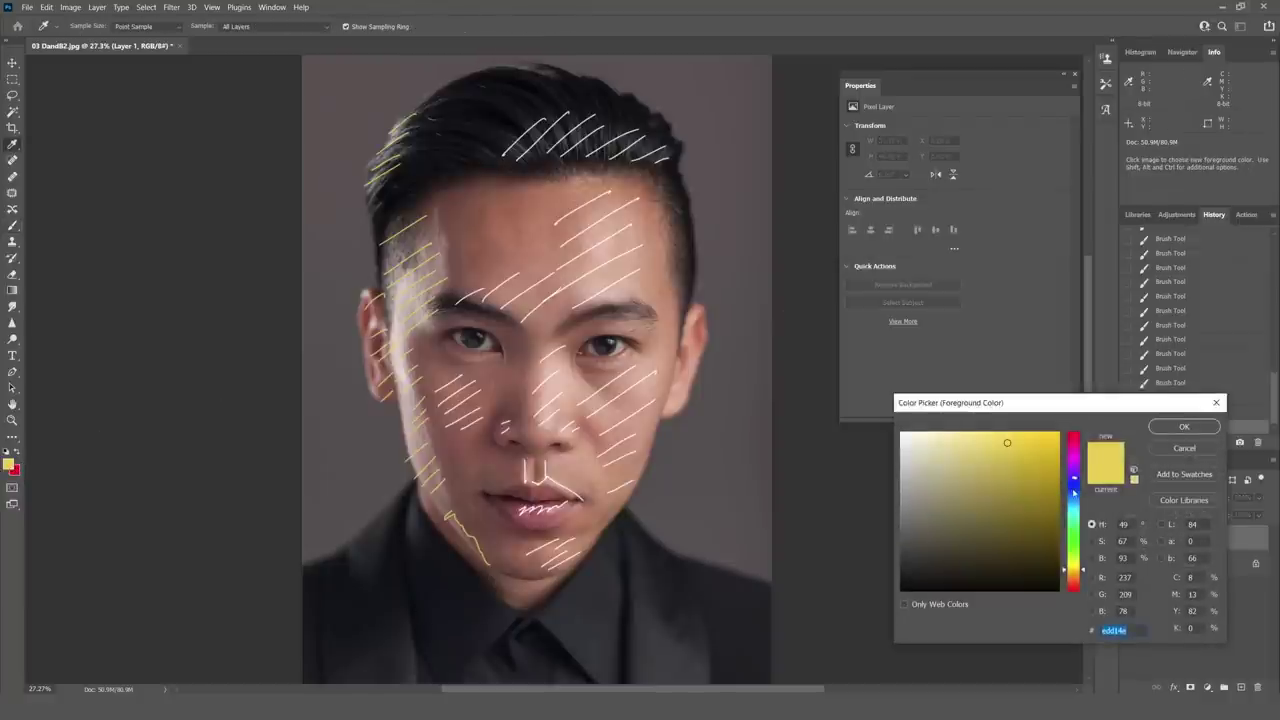
left_click(1073, 490)
mouse_move(1007, 442)
left_mouse_down()
mouse_move(1022, 500)
mouse_move(1027, 487)
left_mouse_up()
left_click(1184, 426)
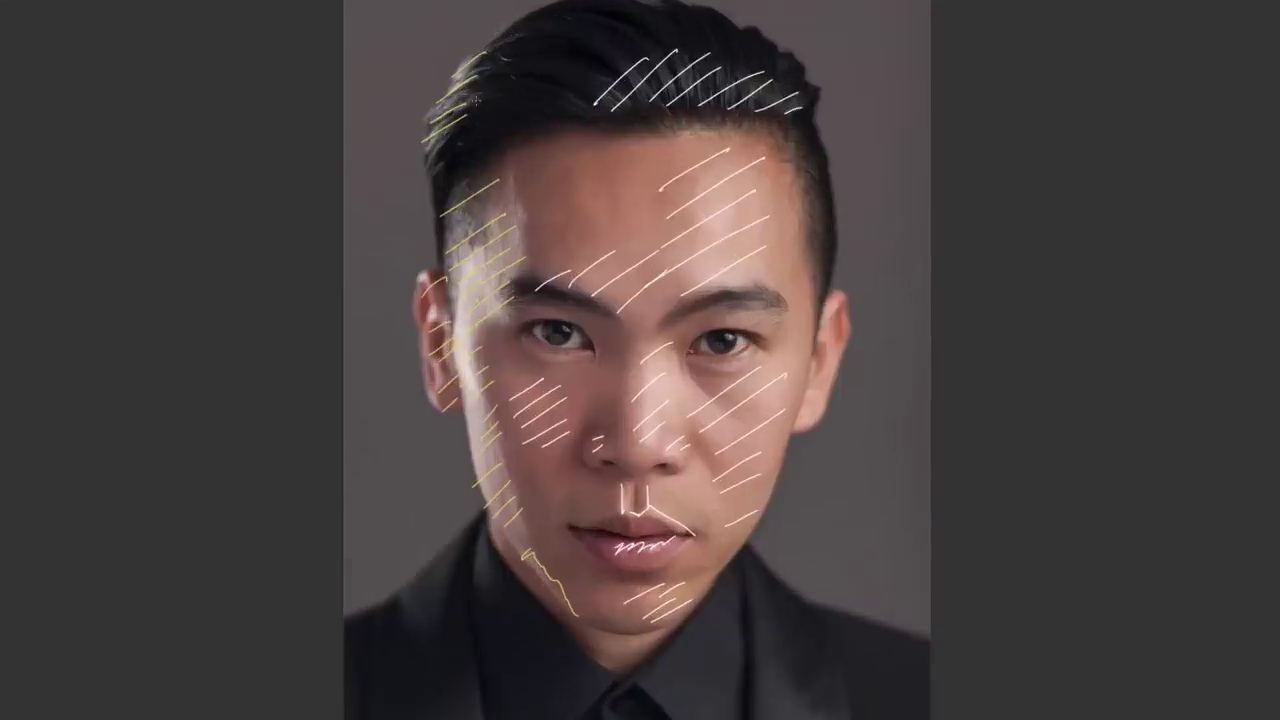
Step: Hatch blue shadow strokes over the left hair and across the forehead
left_click_drag(472, 100, 608, 10)
left_click_drag(474, 132, 592, 38)
left_click_drag(474, 158, 606, 60)
left_click_drag(542, 134, 582, 106)
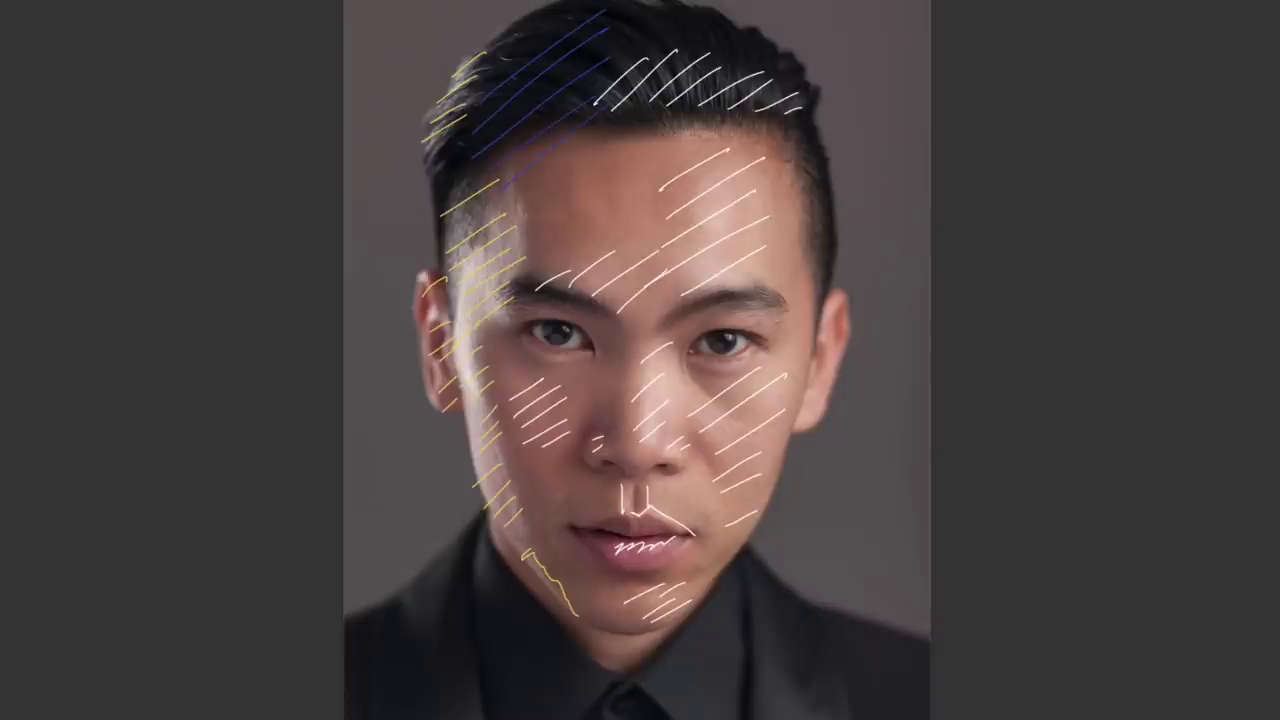
left_click_drag(496, 222, 586, 150)
left_click_drag(506, 266, 644, 168)
mouse_move(550, 262)
left_mouse_down()
mouse_move(672, 178)
mouse_move(654, 210)
left_mouse_up()
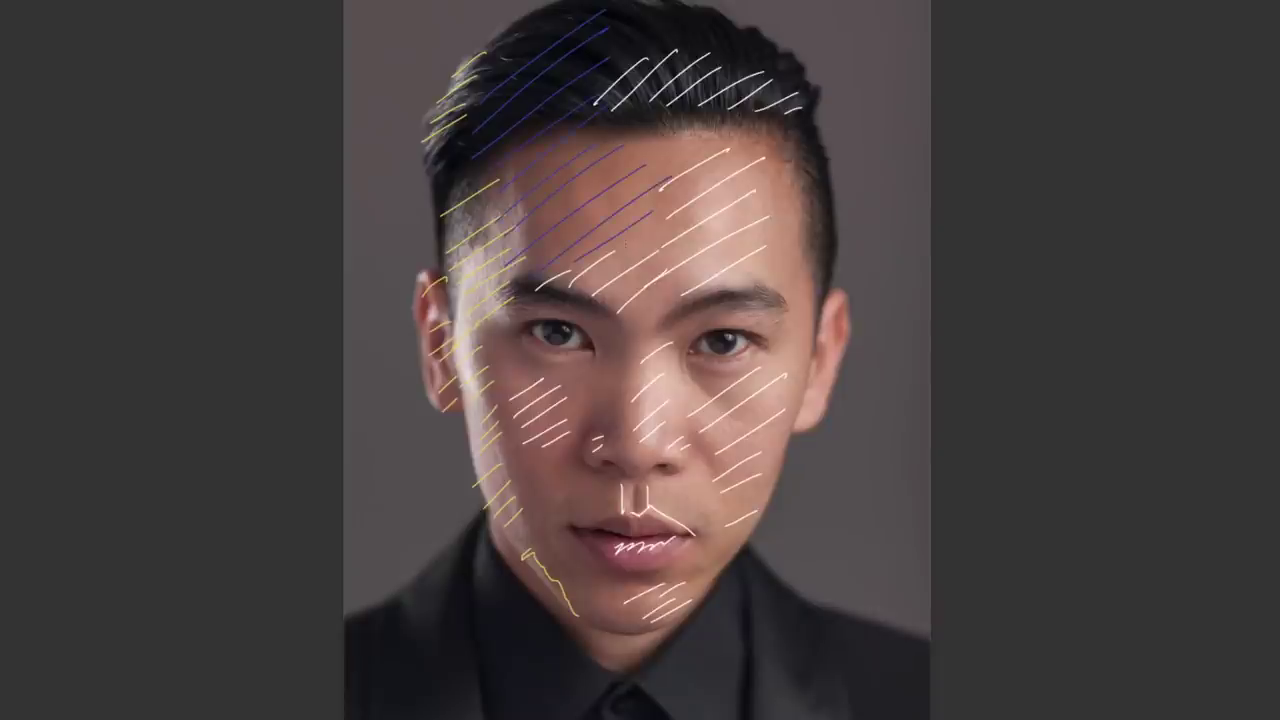
left_click_drag(622, 250, 660, 229)
Step: Hatch blue shadows under the left eye, beside the lips and on the cheek by the chin
left_click_drag(572, 388, 624, 368)
left_click_drag(576, 416, 630, 392)
left_click_drag(684, 558, 716, 537)
mouse_move(688, 571)
left_mouse_down()
mouse_move(720, 547)
mouse_move(728, 563)
left_mouse_up()
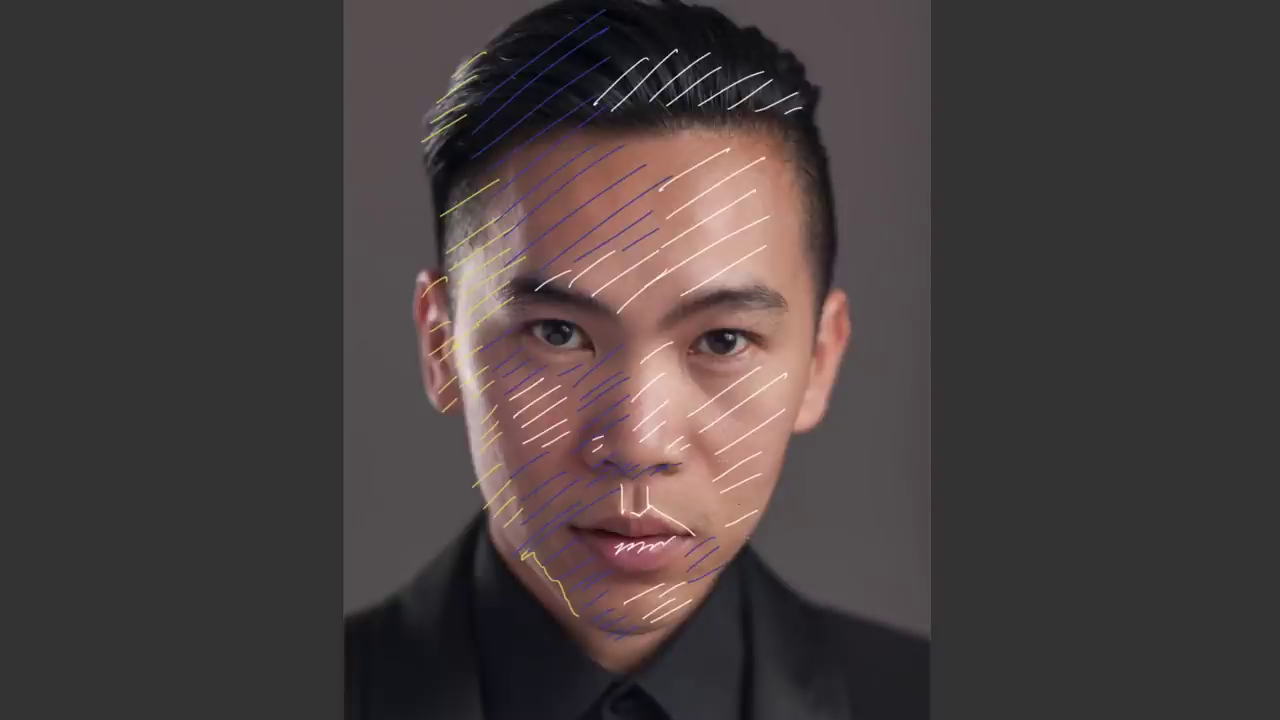
mouse_move(716, 504)
left_mouse_down()
mouse_move(760, 472)
mouse_move(768, 480)
left_mouse_up()
left_click_drag(738, 511, 774, 492)
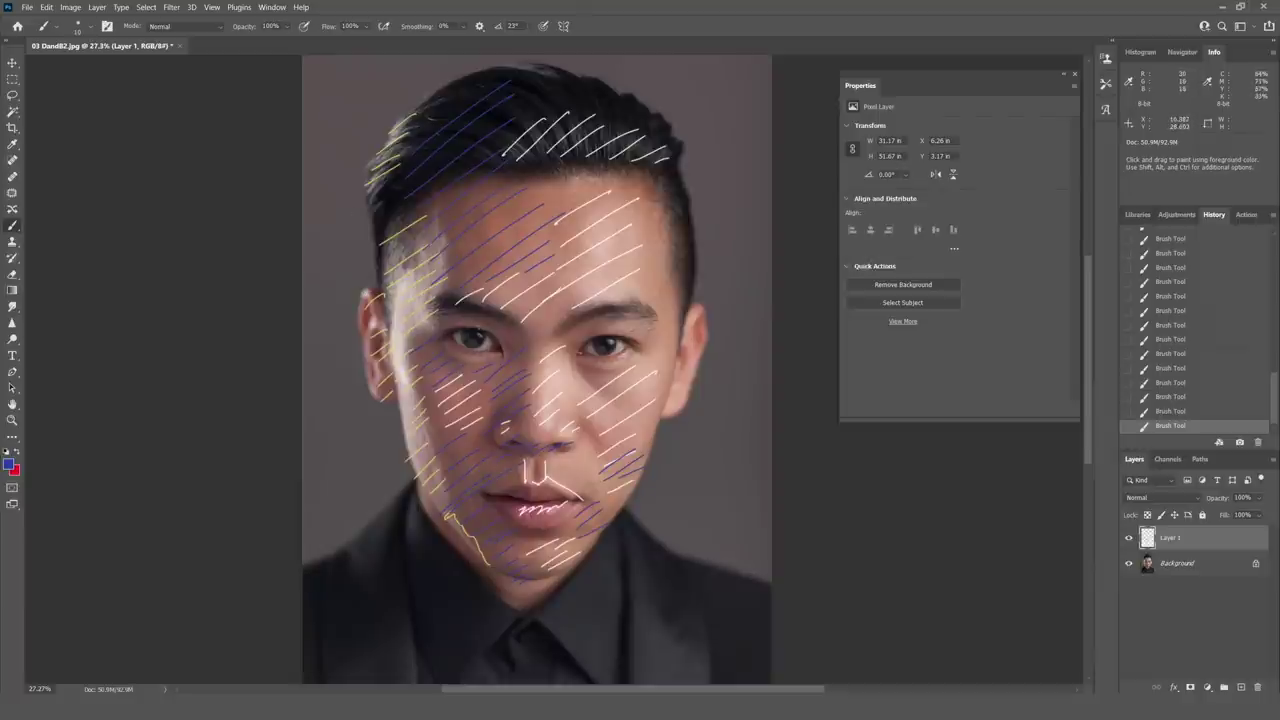
Step: Delete the hatch sketch layer and add four Curves adjustment layers
left_click(1258, 441)
left_click(609, 266)
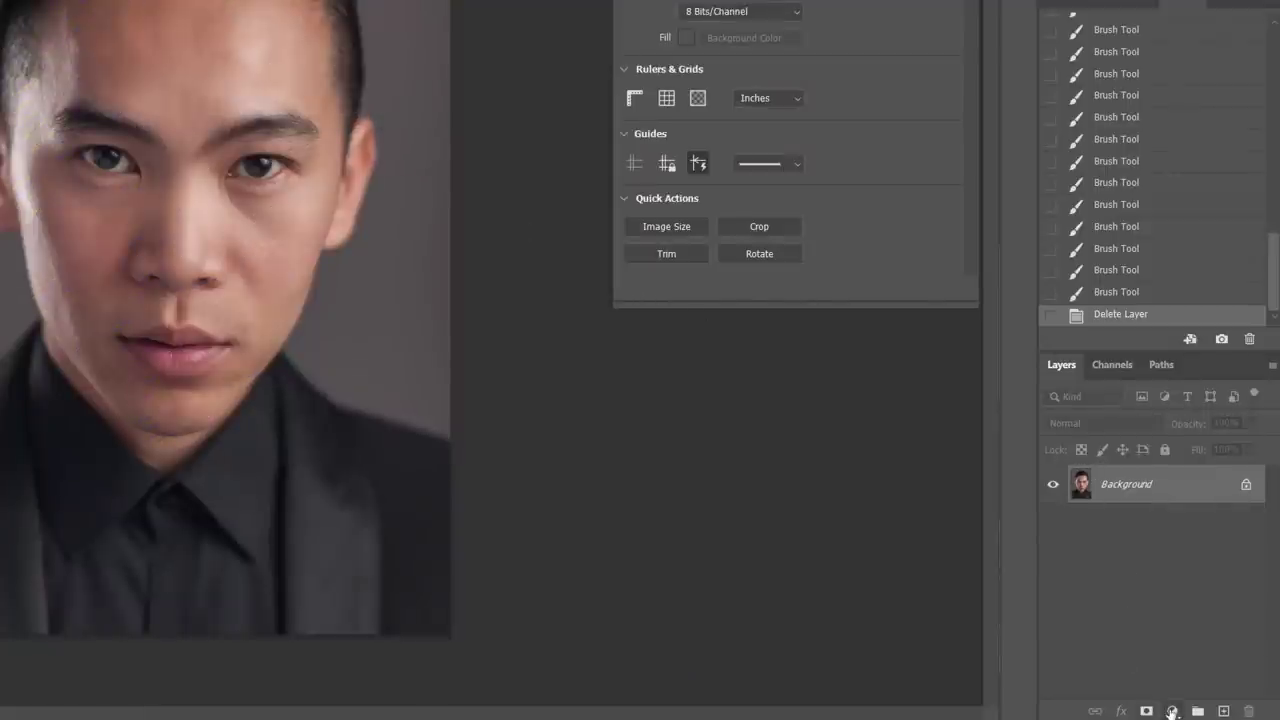
left_click(1172, 710)
left_click(1164, 464)
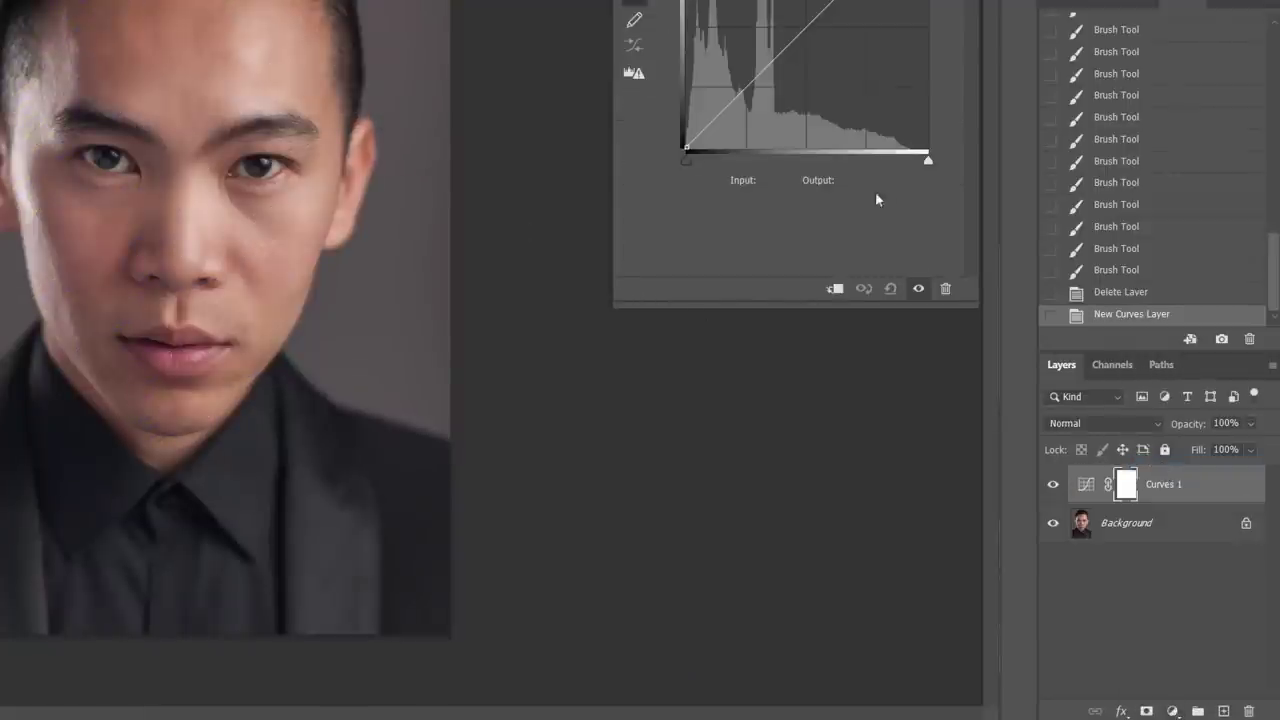
left_click(1172, 710)
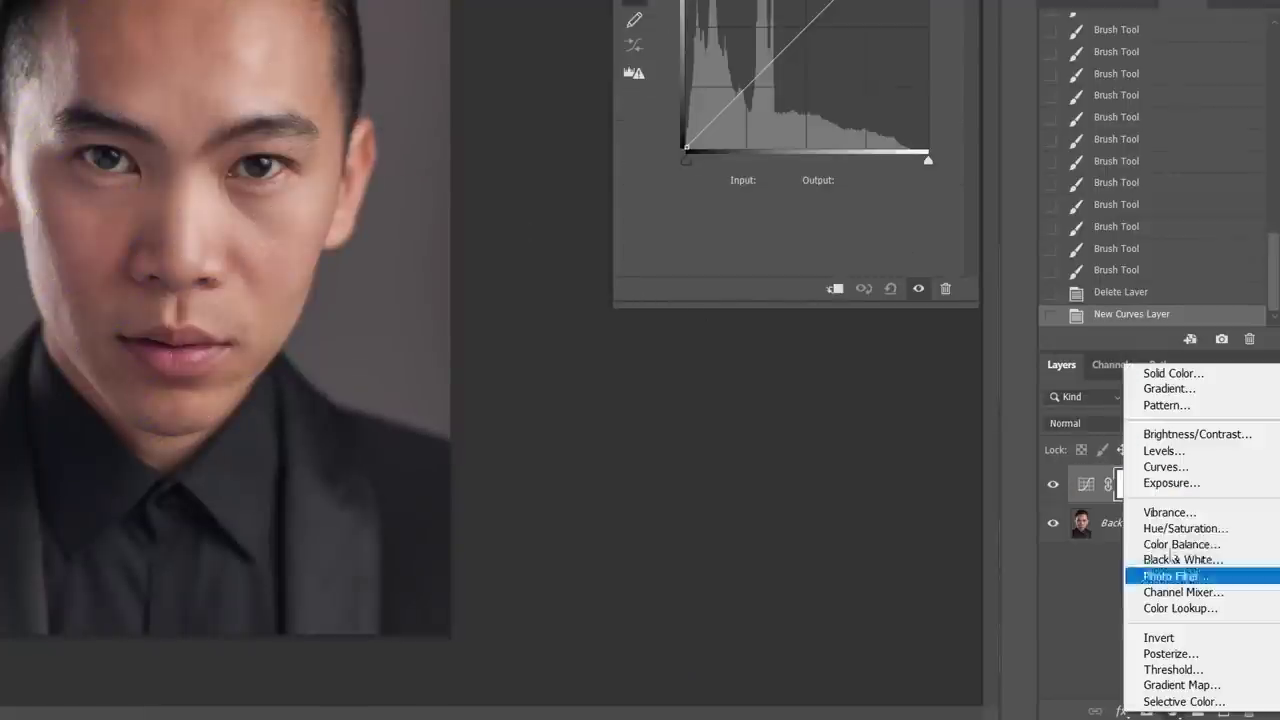
left_click(1164, 466)
left_click(1173, 711)
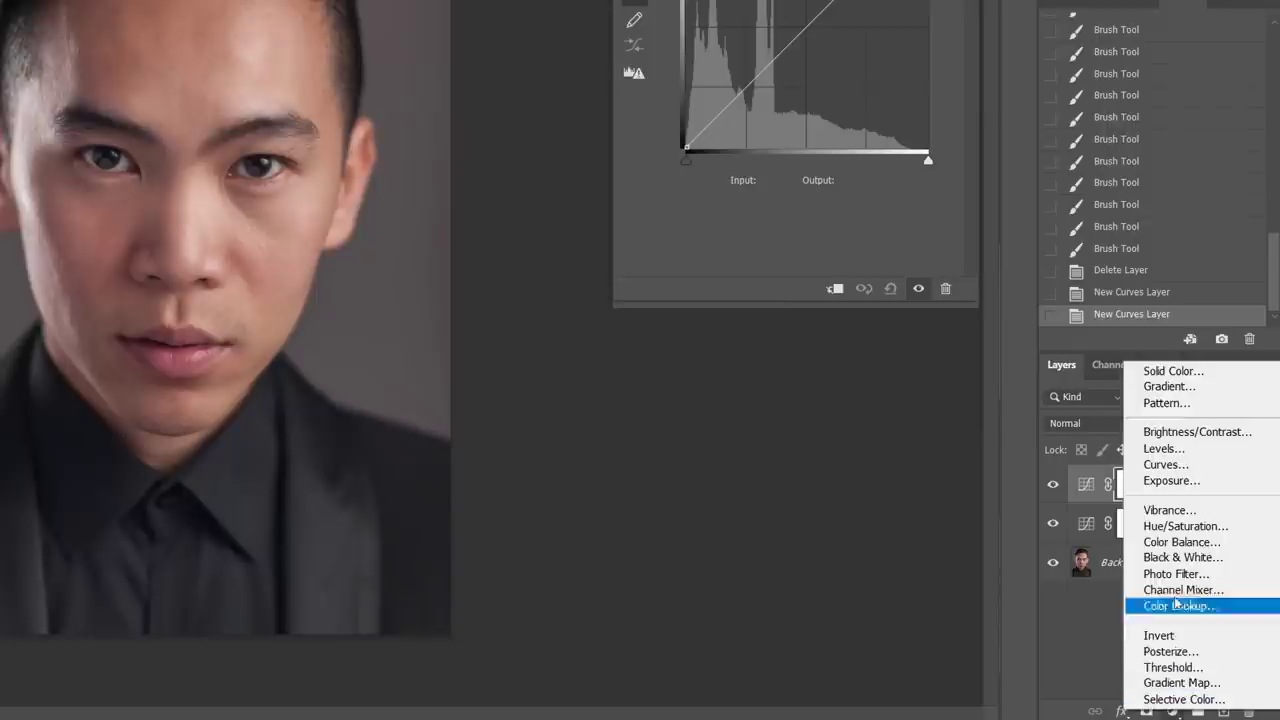
left_click(1162, 460)
left_click(1173, 711)
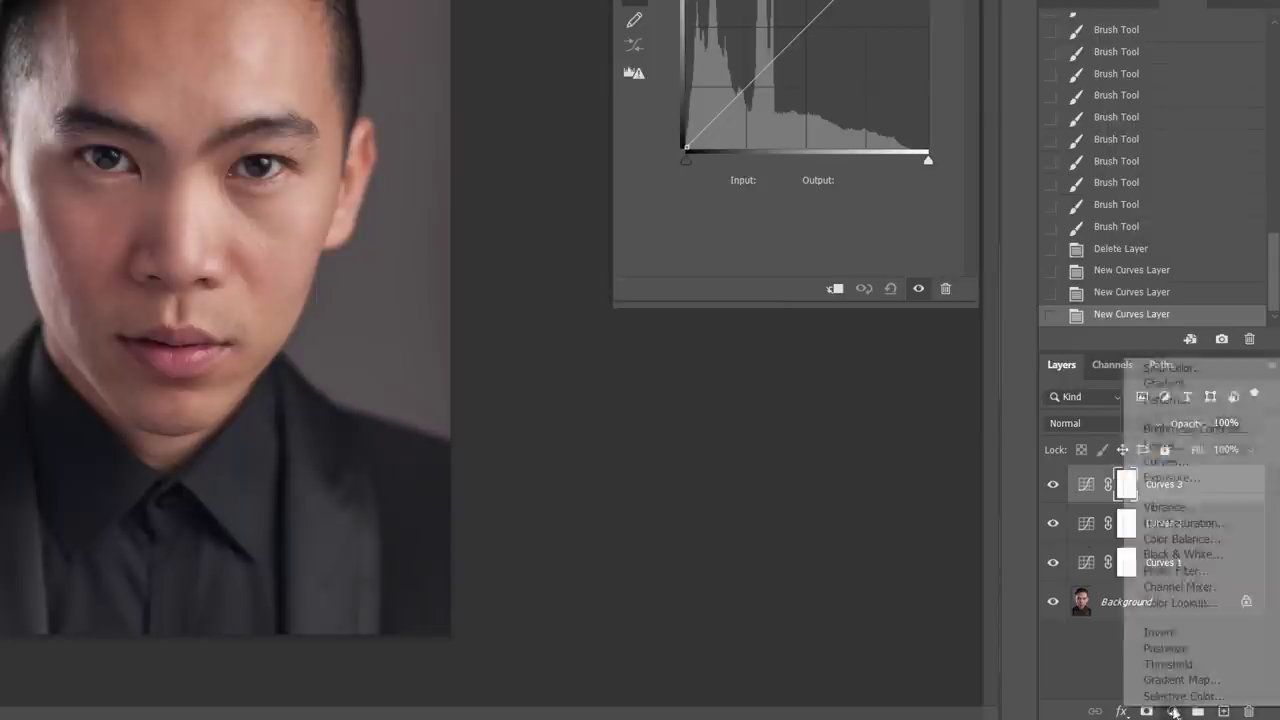
left_click(1165, 478)
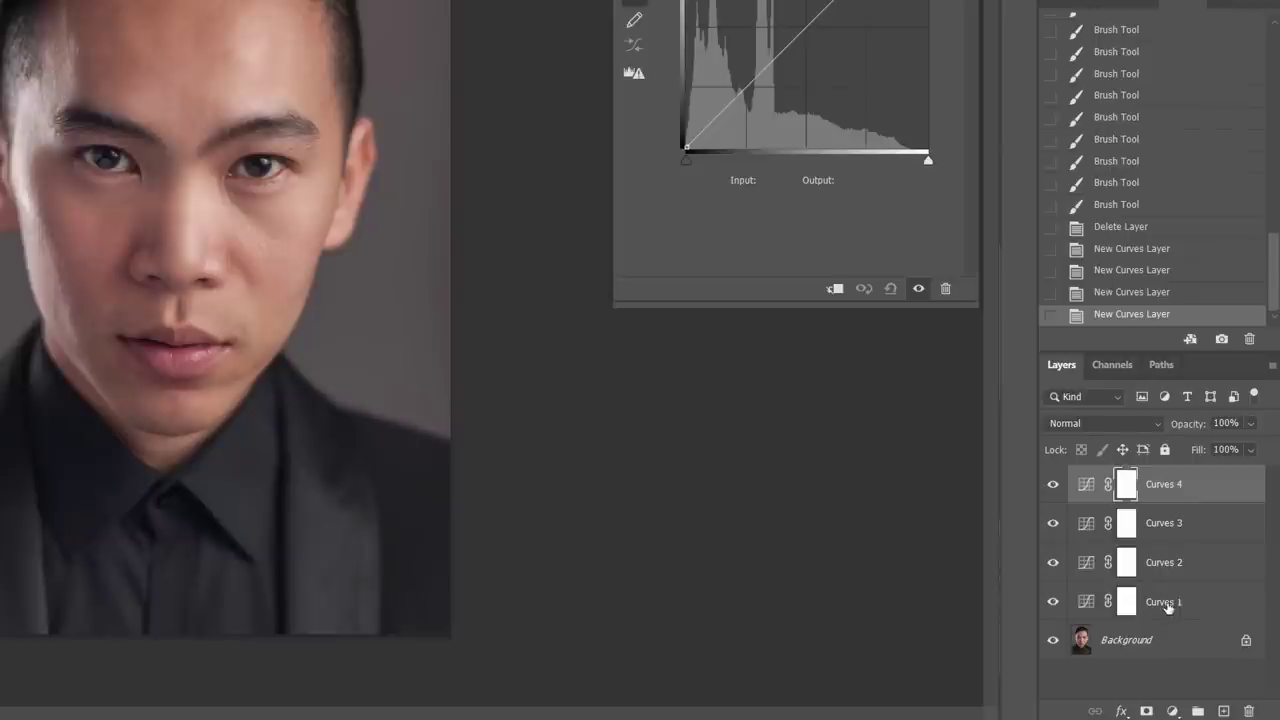
Step: Rename Curves 1–4 to Dodge, Burn, BG and Light
double_click(1166, 602)
type("Dodge")
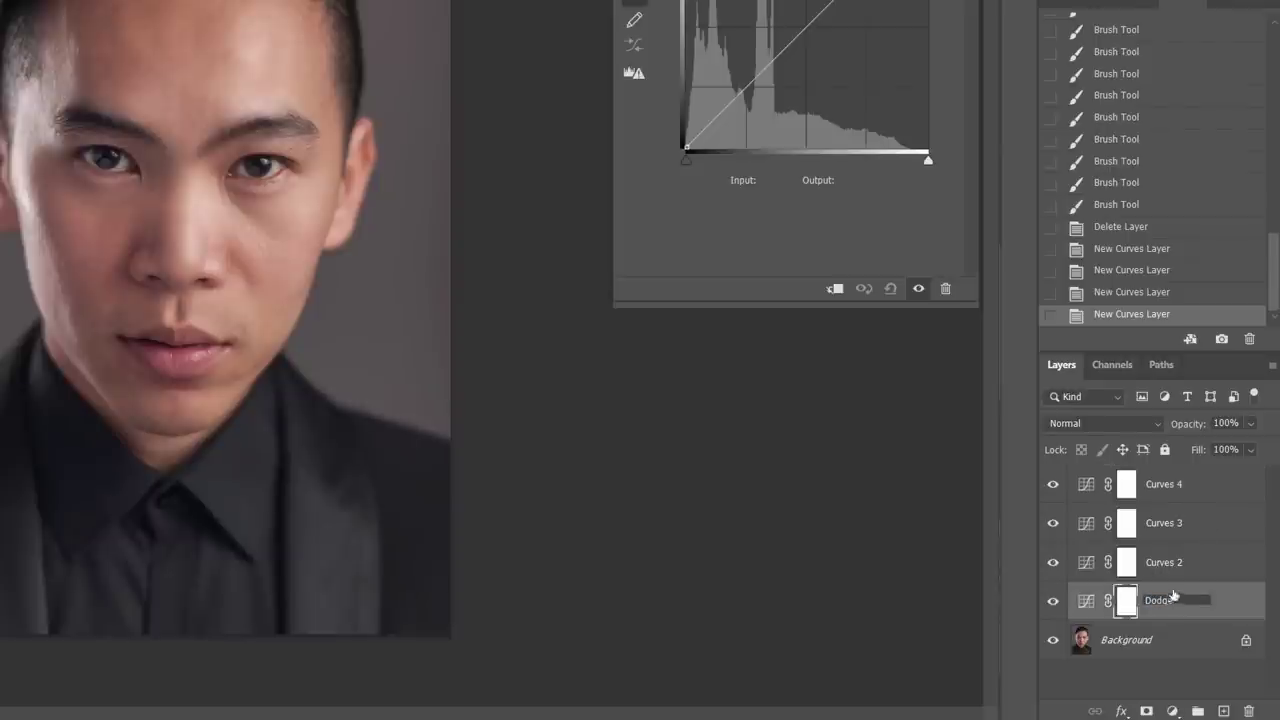
key("Return")
double_click(1171, 563)
type("Burn")
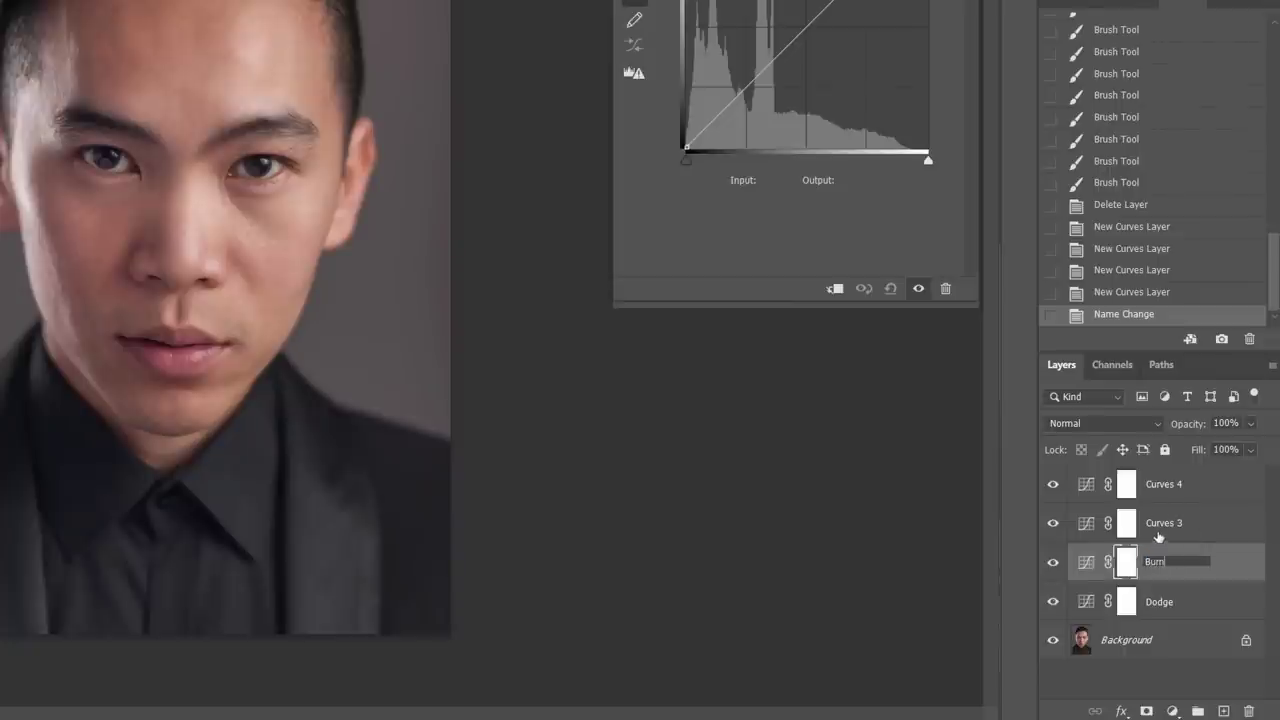
key("Return")
double_click(1163, 523)
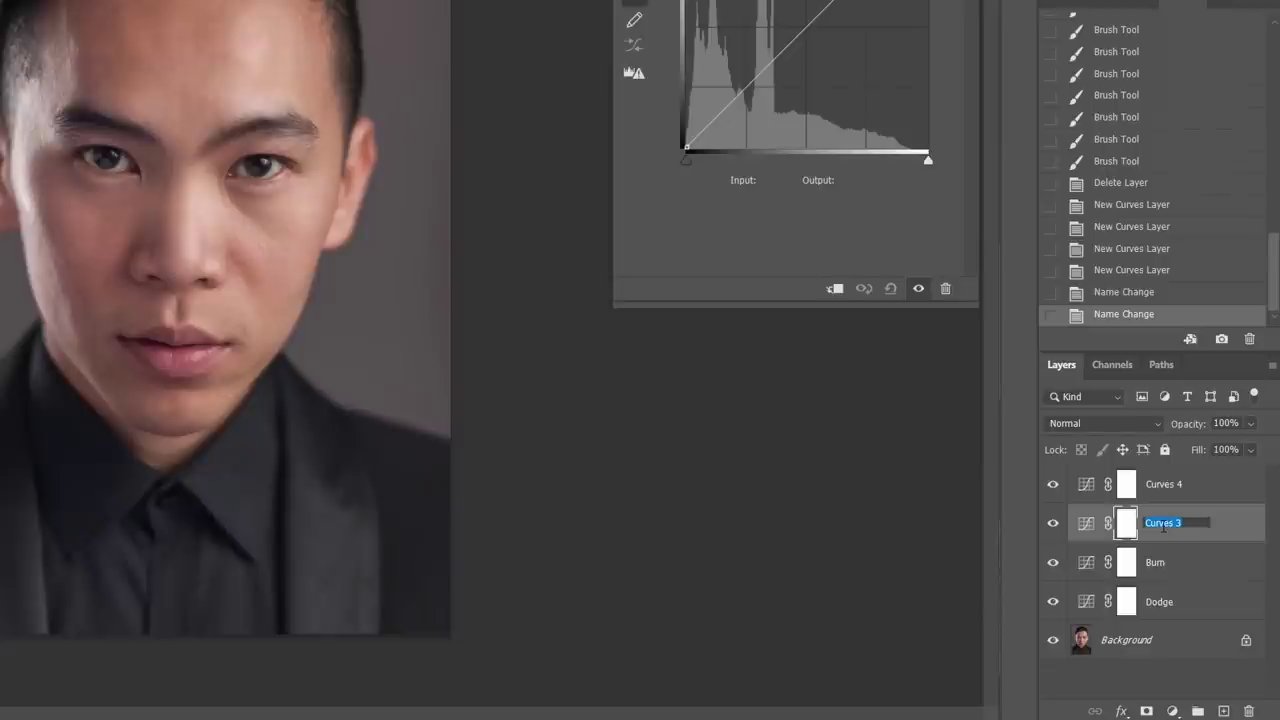
type("BG")
double_click(1168, 485)
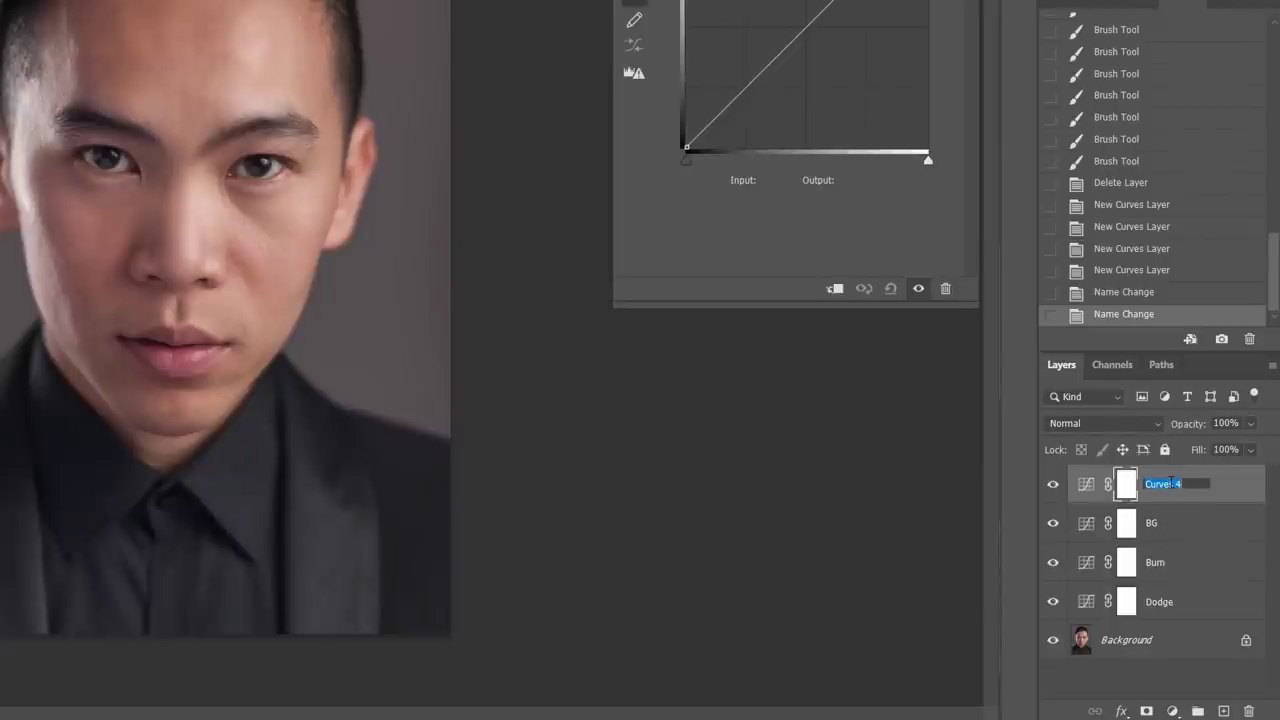
type("Light")
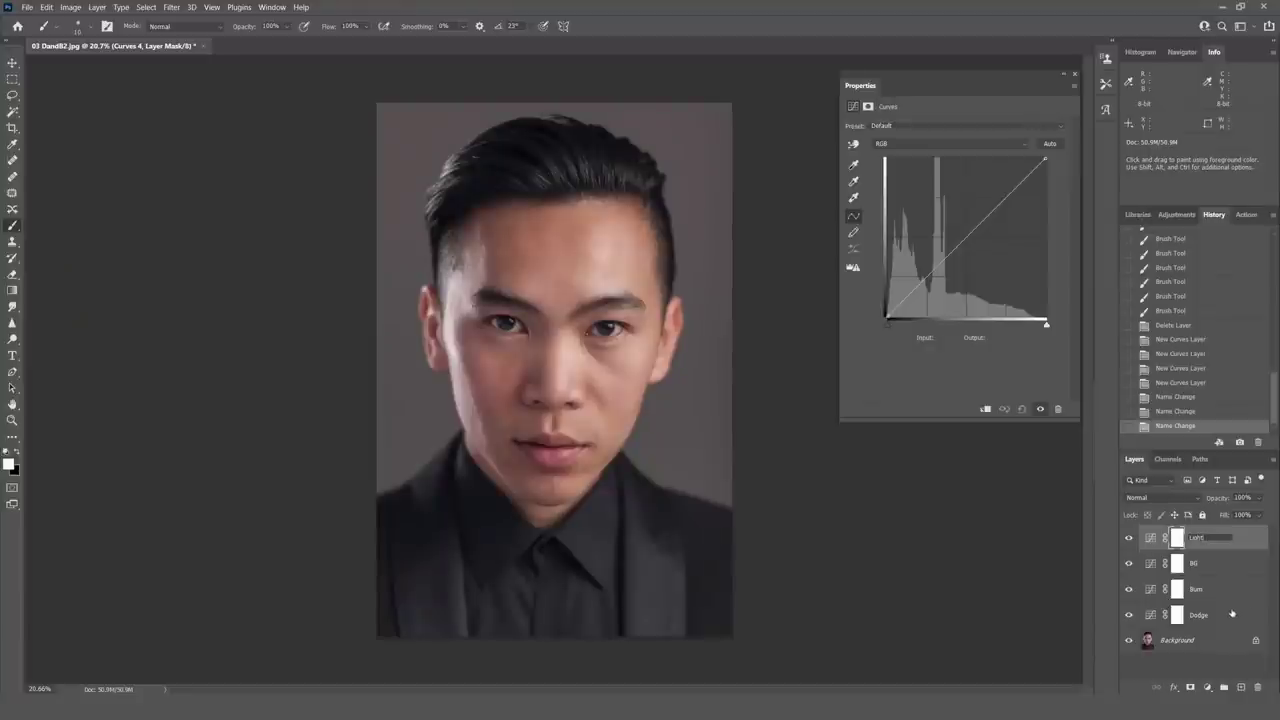
left_click(1232, 614)
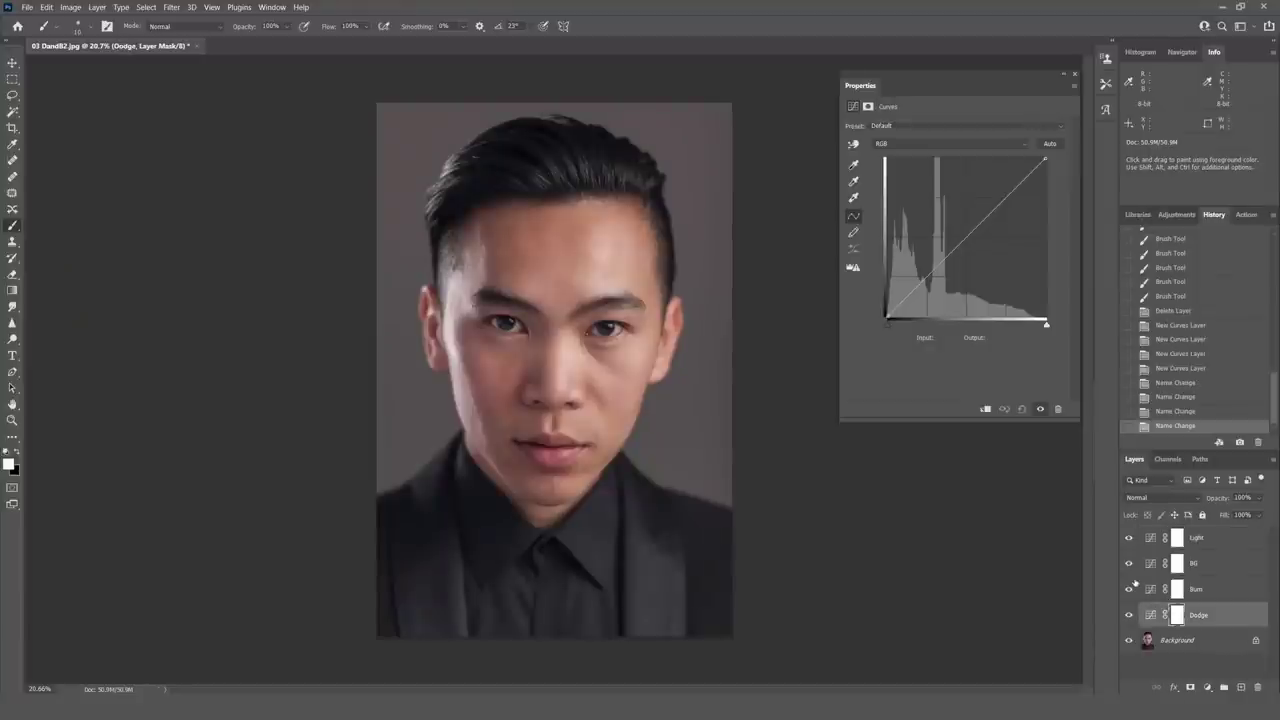
Step: Hide Light, BG and Burn, give Dodge Screen blending, and invert its mask to black
left_click(1129, 614, "alt")
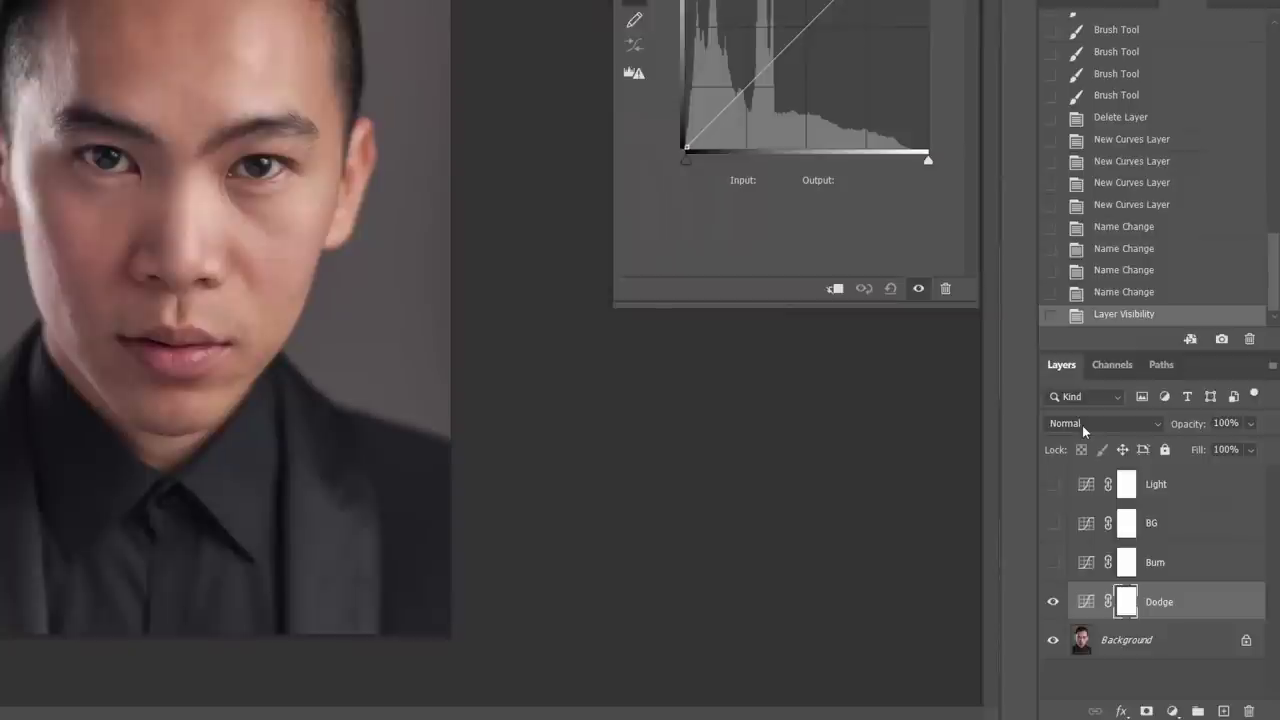
left_click(1150, 500)
left_click(1080, 401)
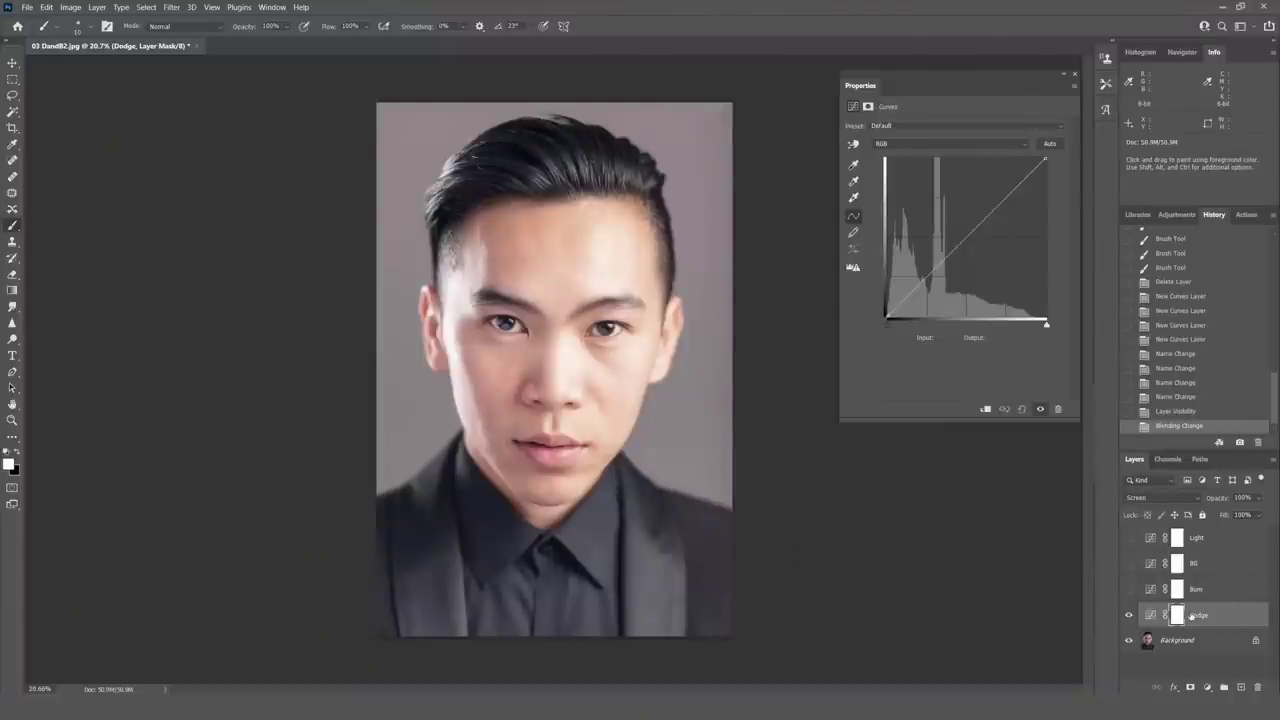
key("ctrl+i")
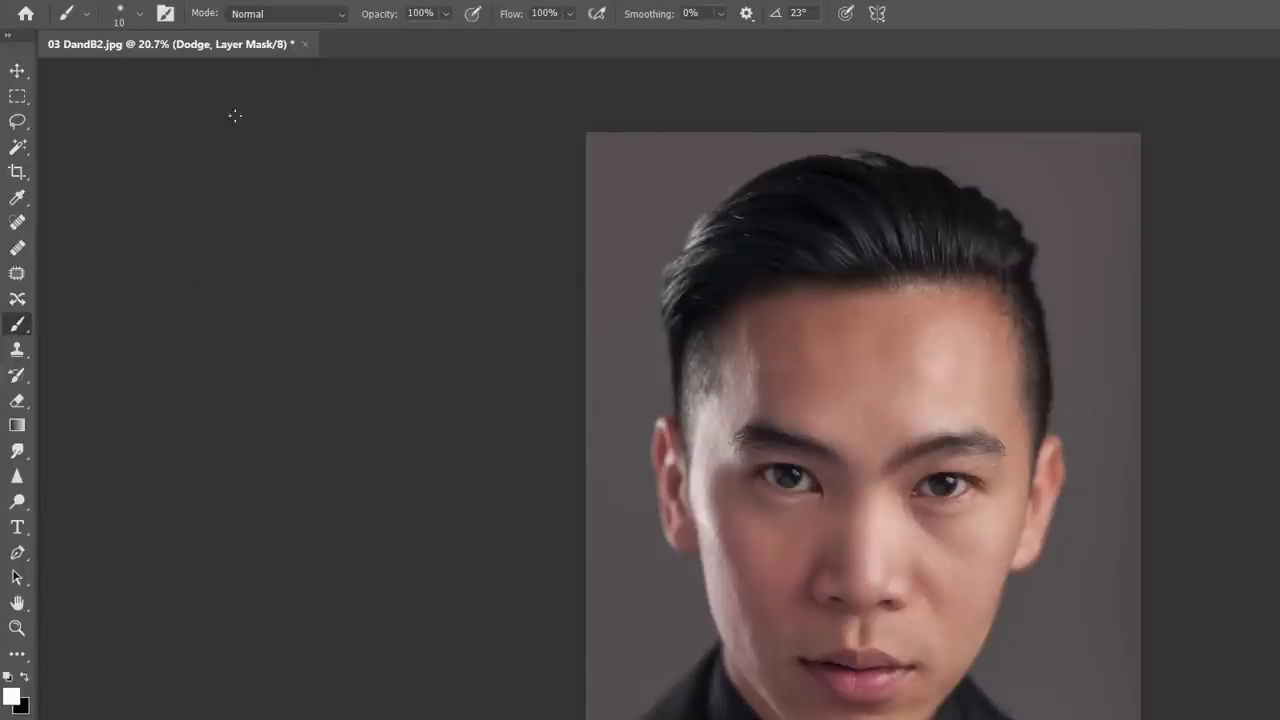
Step: Use a 0%-hardness brush at 3% flow, zoom in, and size it for the forehead
left_click(141, 15)
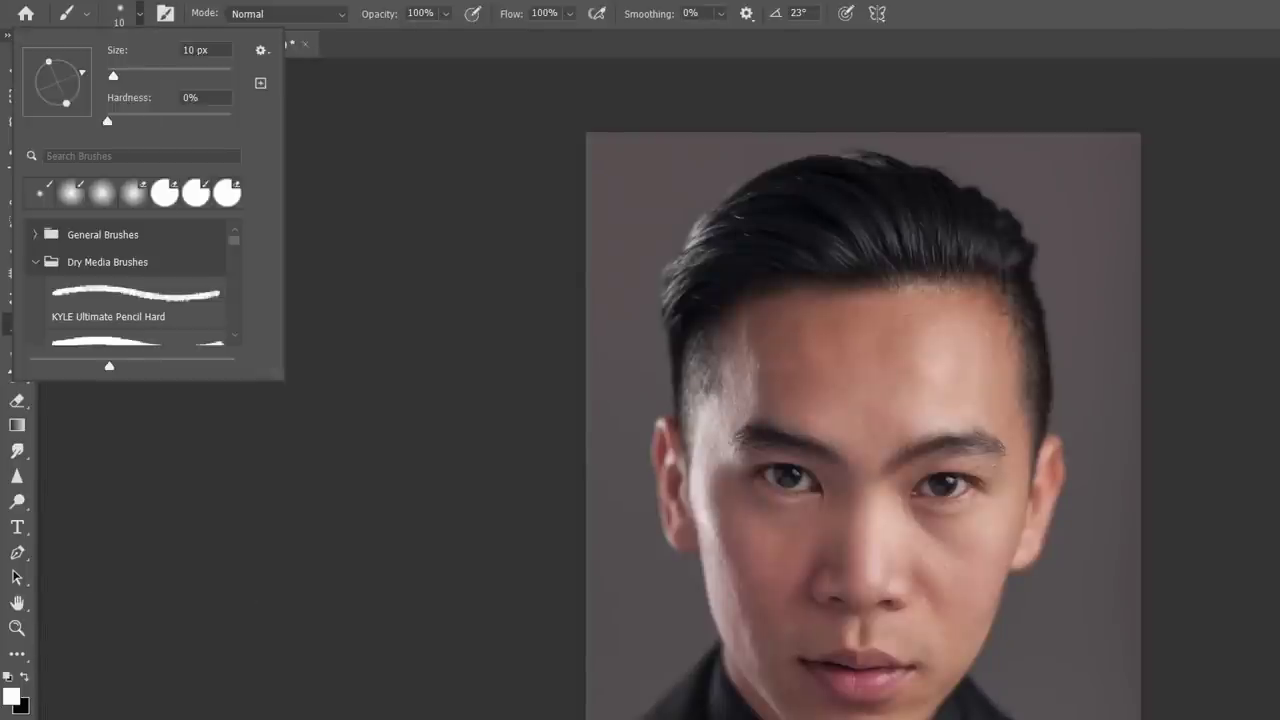
key("Escape")
left_click(543, 12)
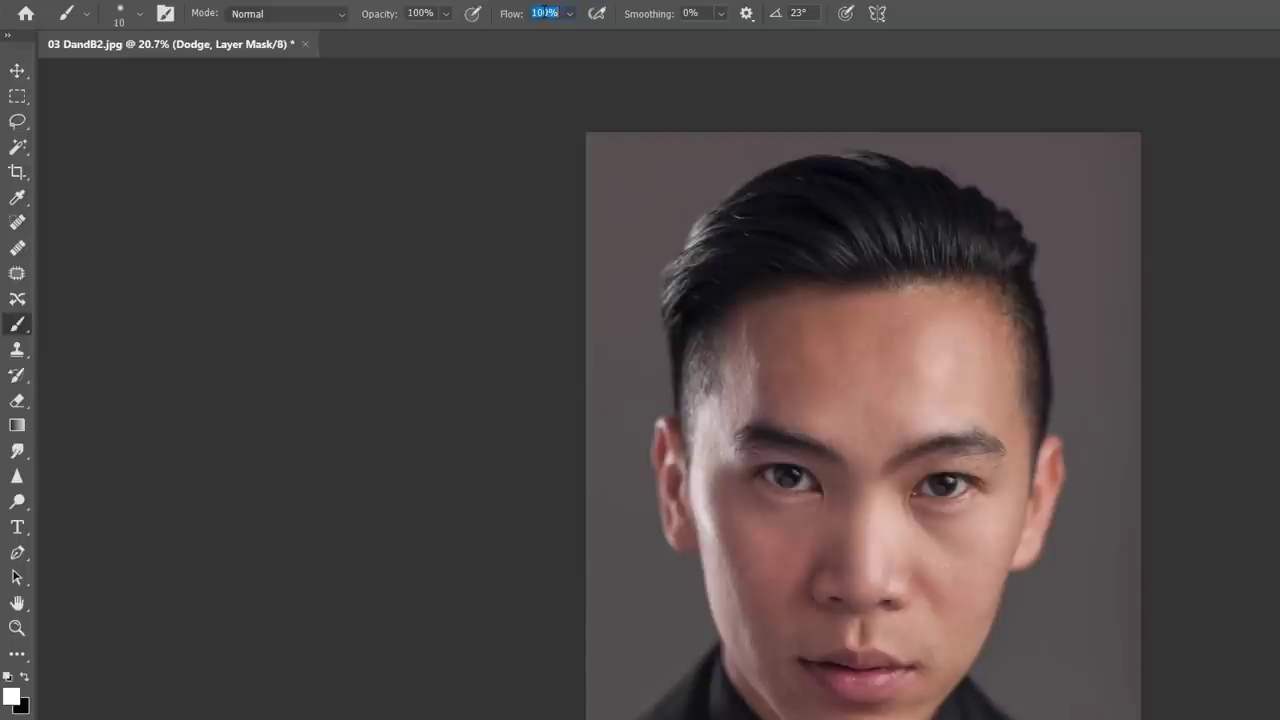
type("3%")
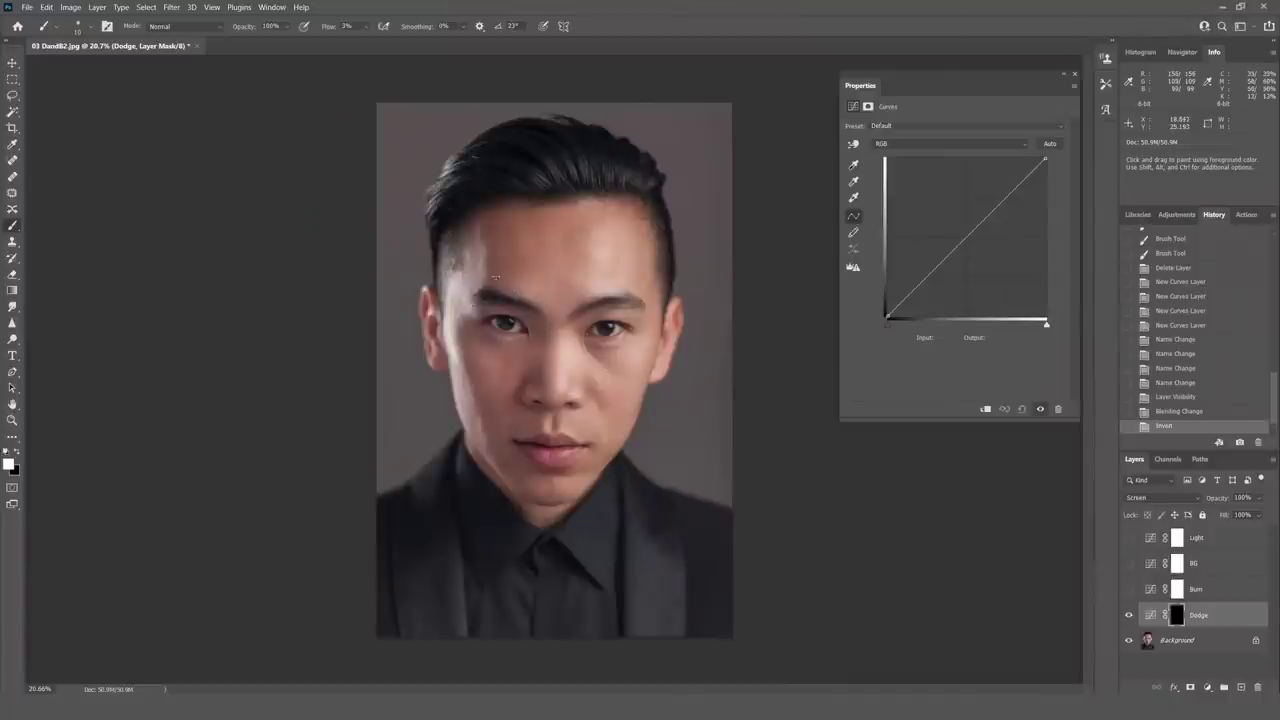
key("ctrl+plus")
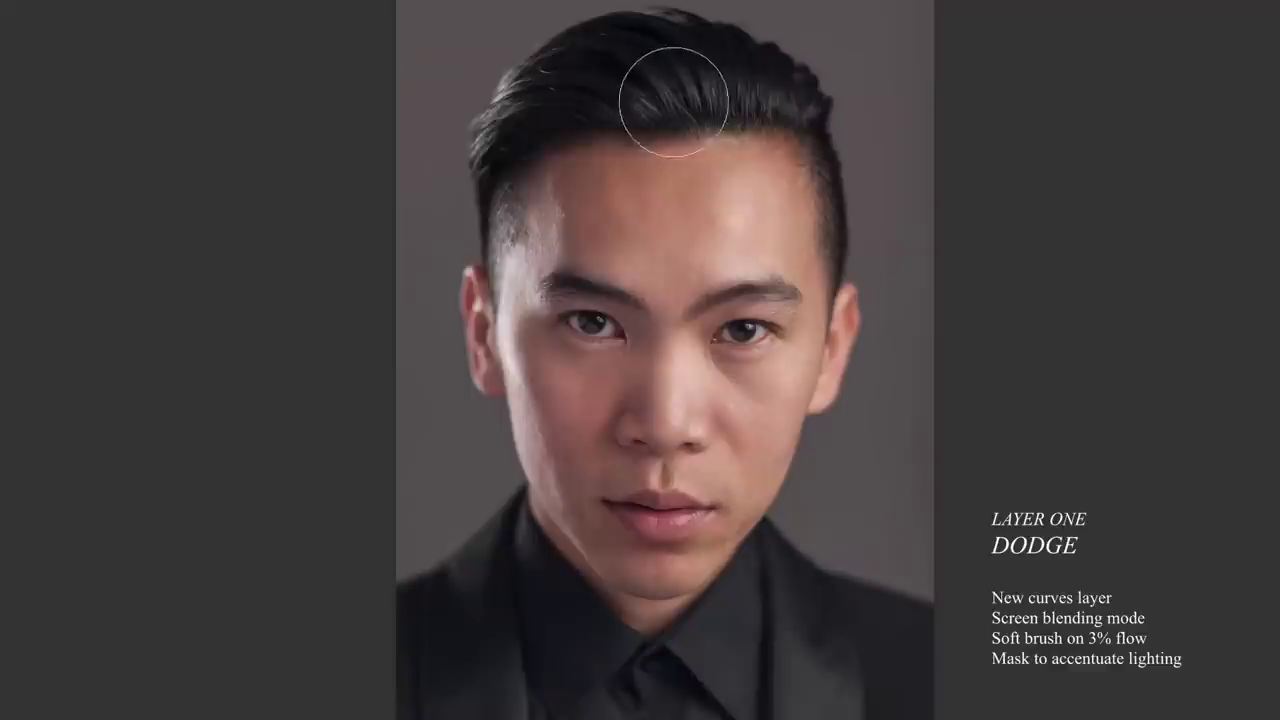
key("bracketleft")
key("bracketleft")
key("bracketleft")
key("bracketleft")
key("bracketleft")
key("bracketleft")
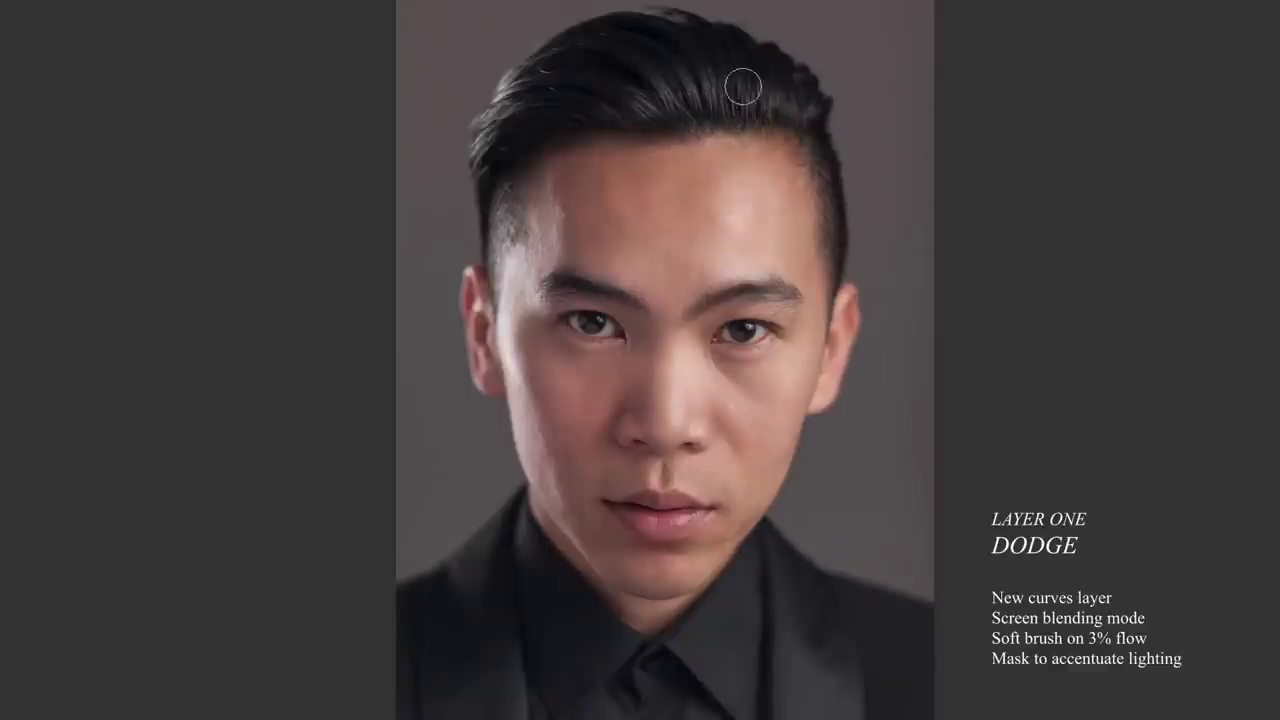
key("bracketright")
key("bracketright")
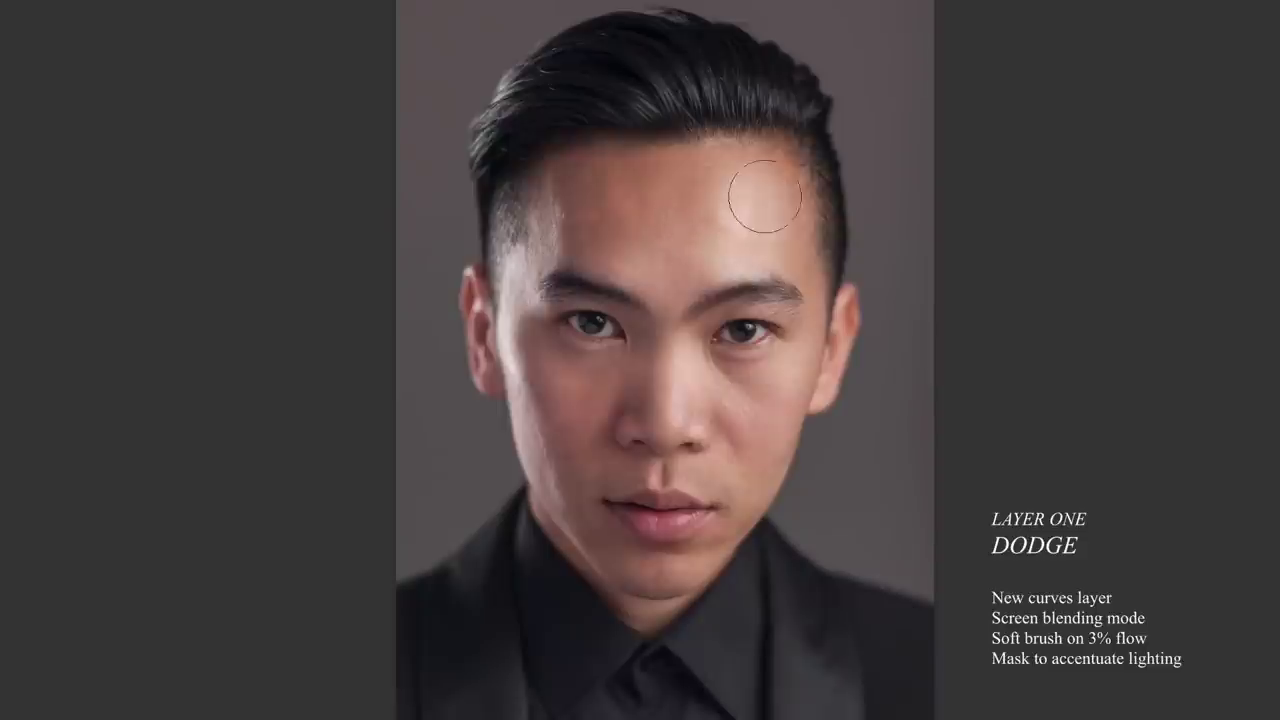
key("bracketleft")
key("bracketleft")
key("bracketleft")
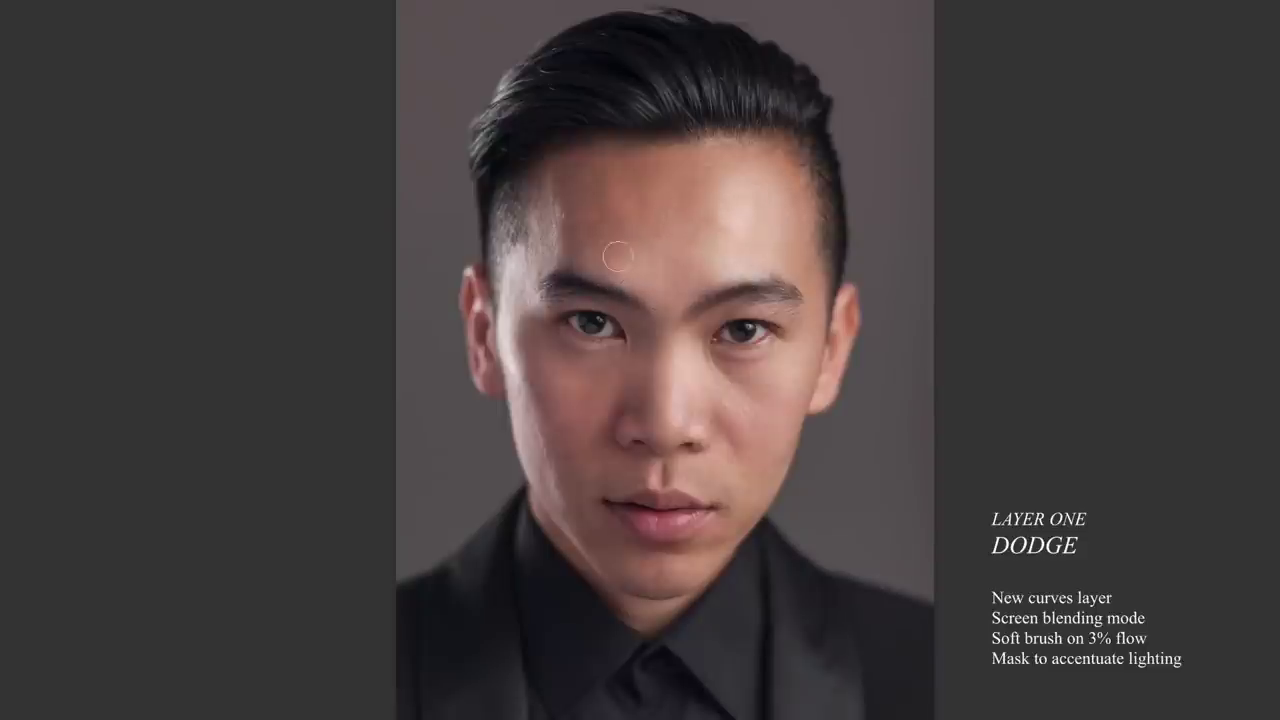
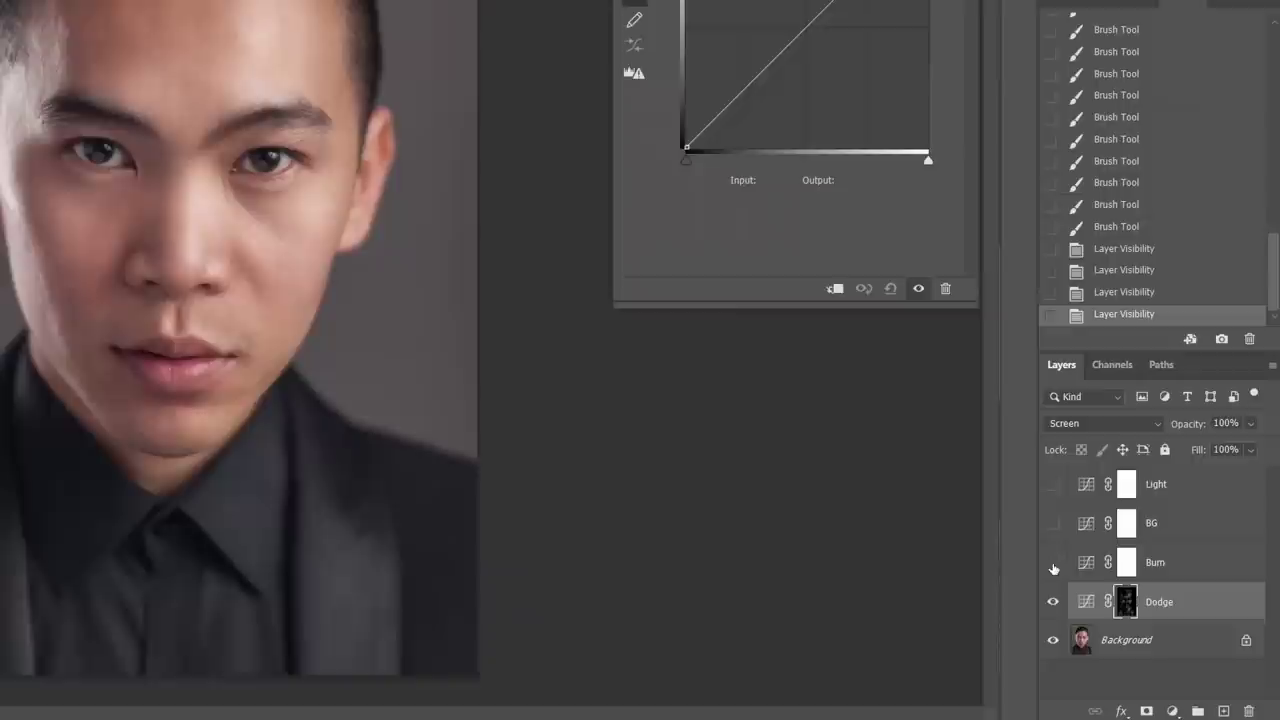
Step: Make the Burn curves layer visible and switch its blend mode to Multiply
left_click(1129, 589)
left_click(1203, 589)
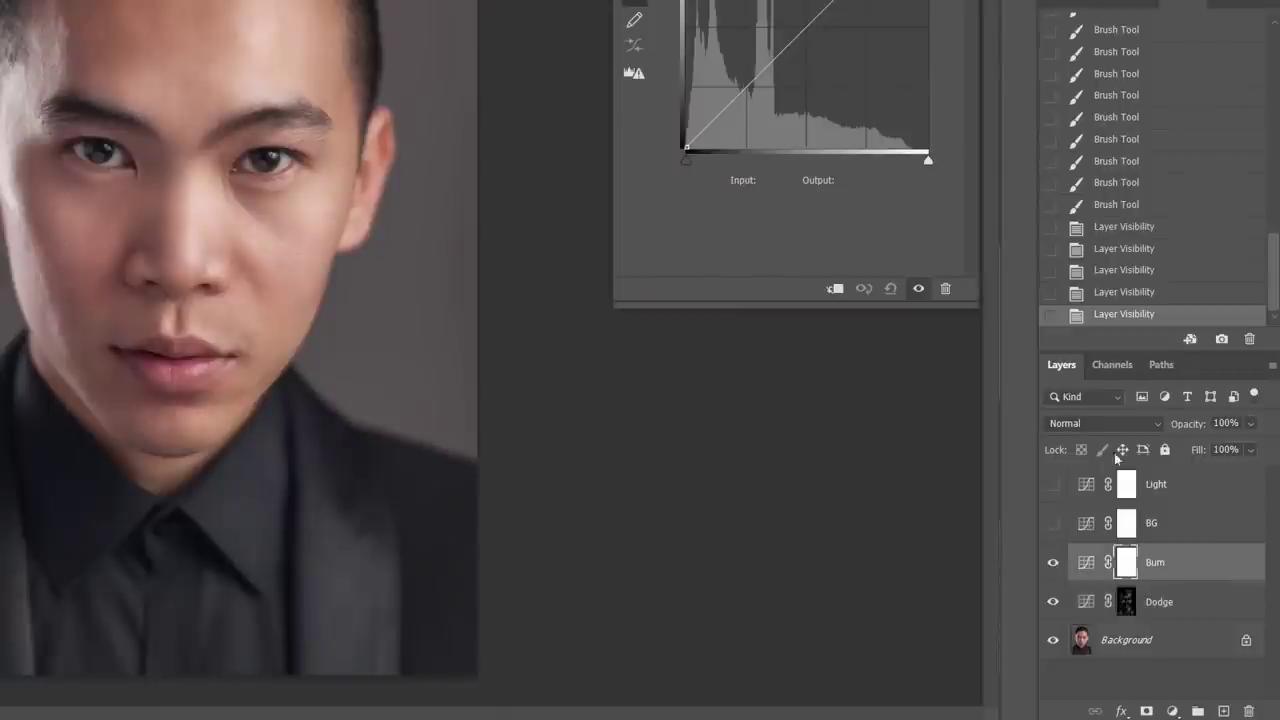
left_click(1072, 424)
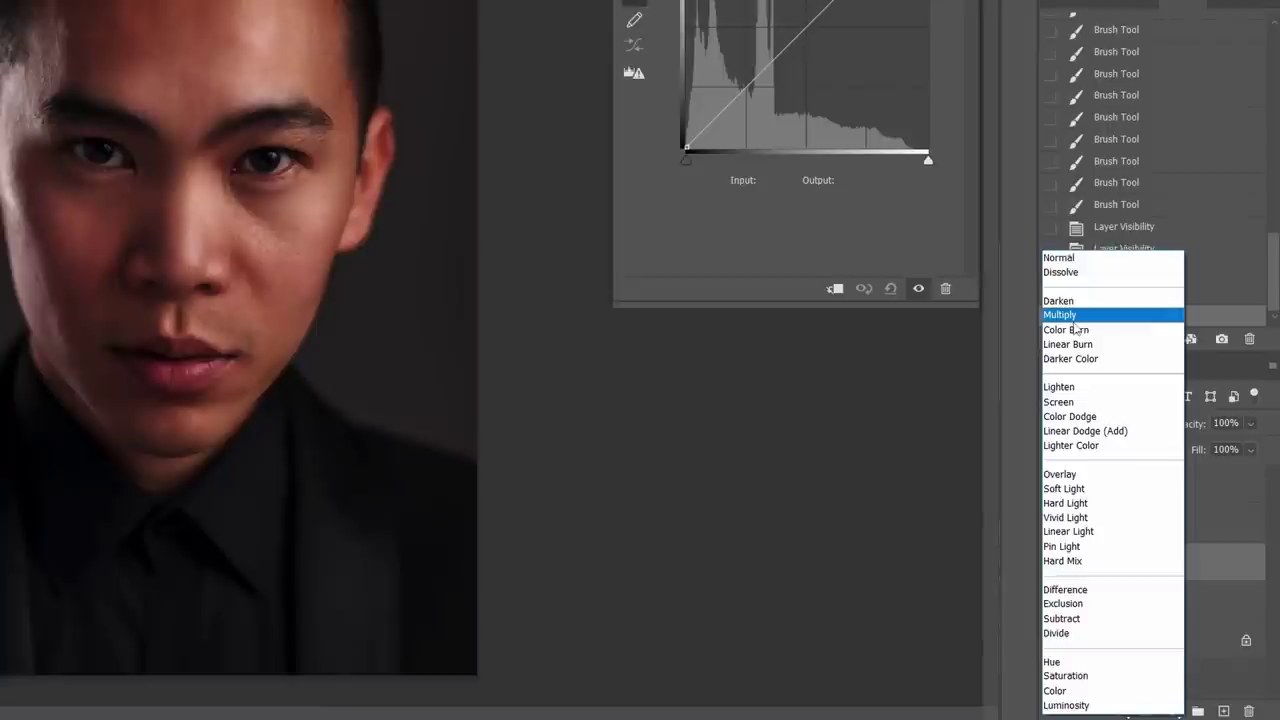
left_click(1062, 315)
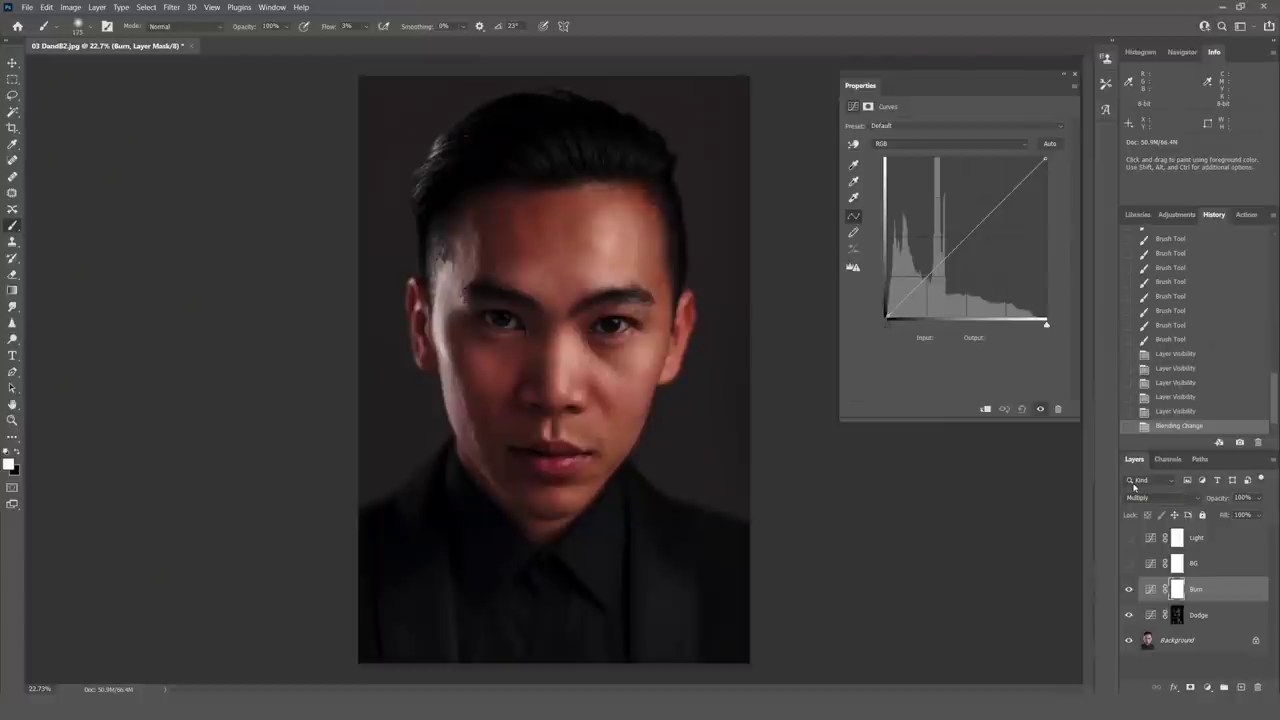
Step: Invert the Burn mask to black and paint shadows onto the hair, cheeks, jaw and nose area
key("ctrl+i")
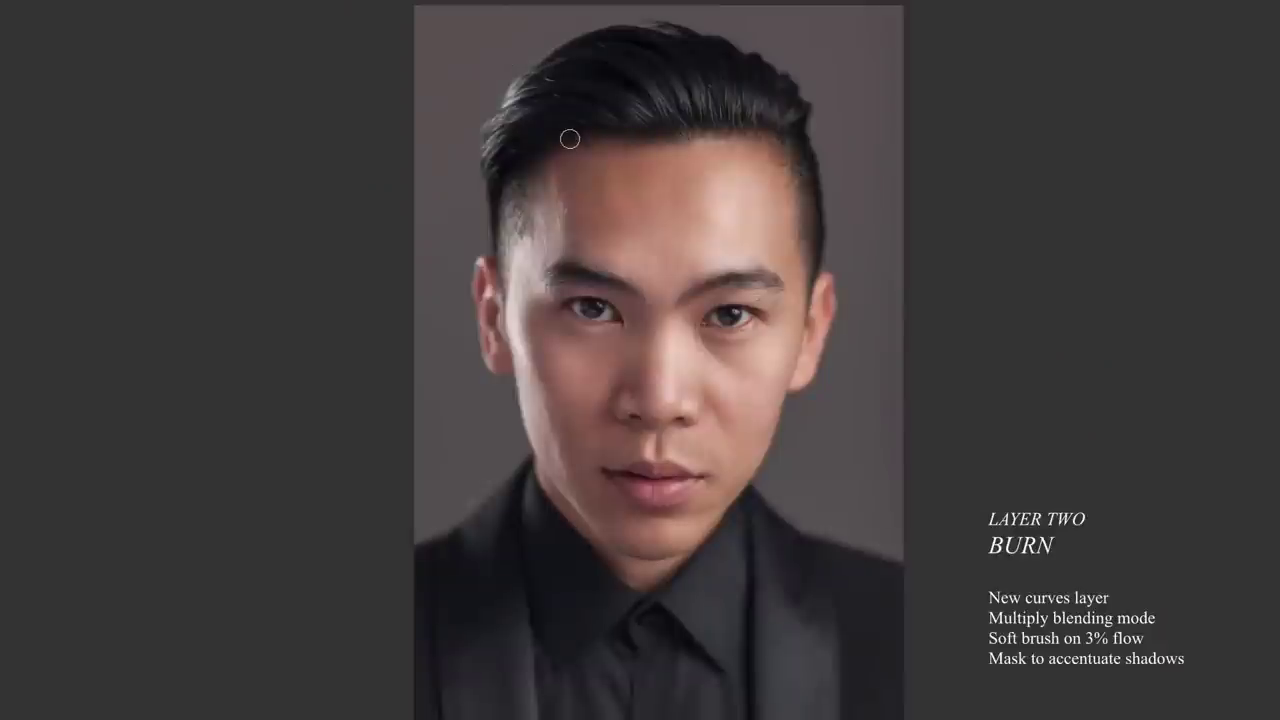
key("bracketright")
key("bracketright")
key("bracketright")
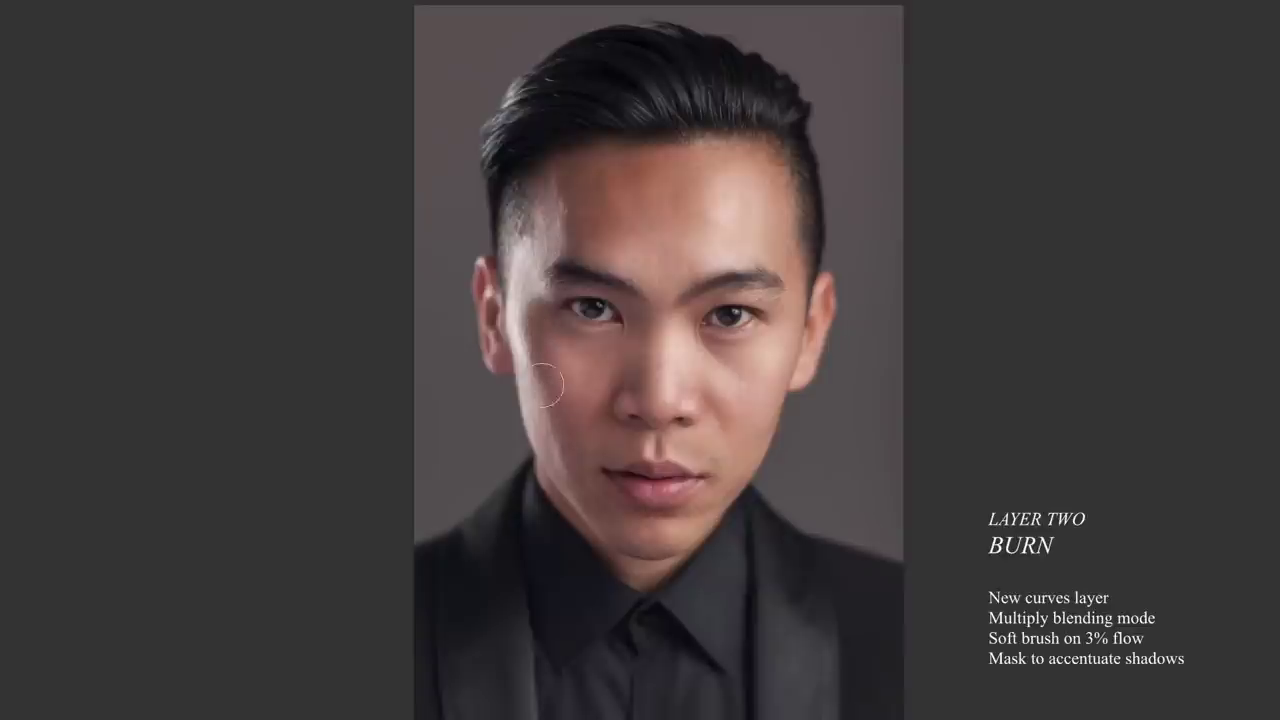
key("]")
key("]")
key("[")
key("[")
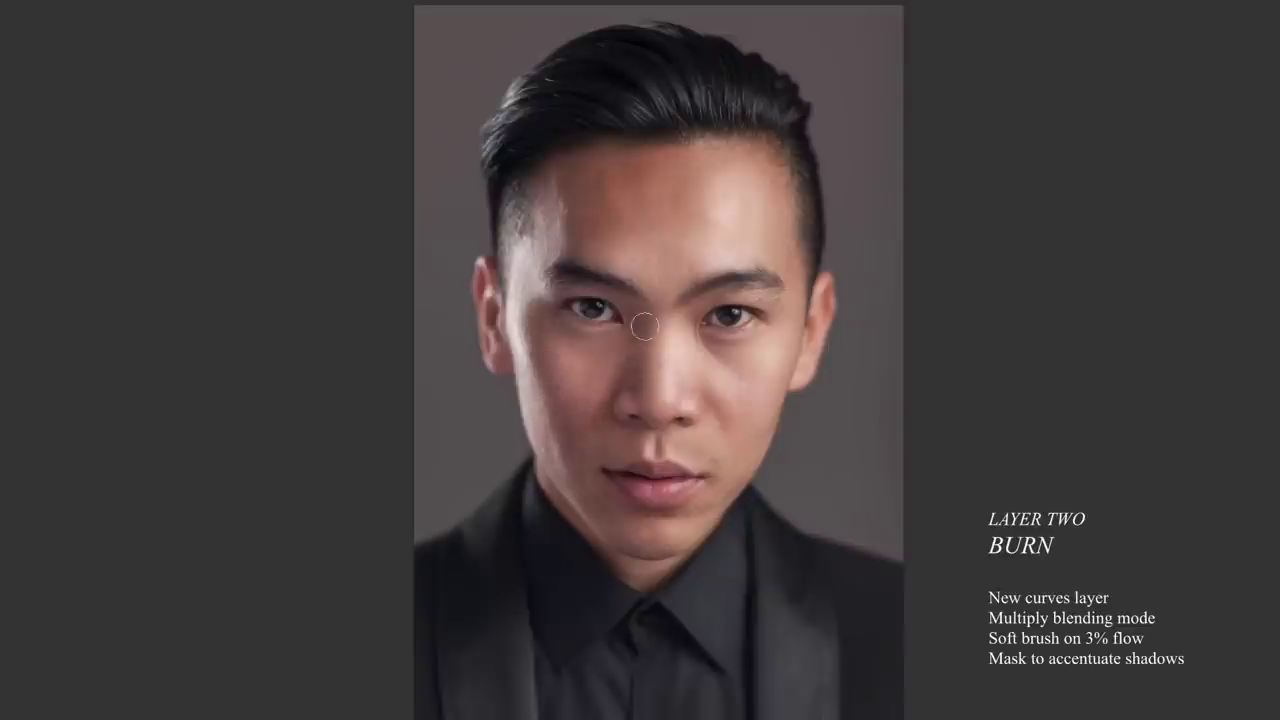
key("[")
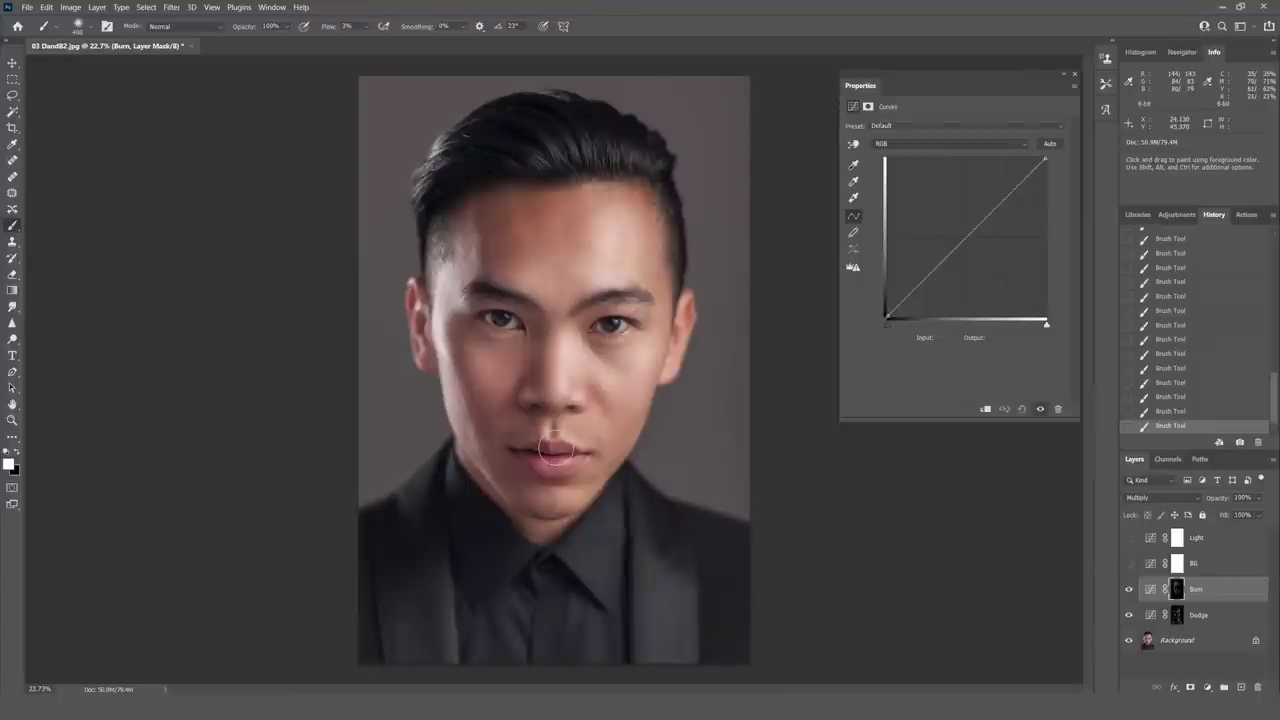
Step: Burn deeper shadows into the lower suit, shirt collar and shoulder edge on the Burn mask
scroll(545, 443, "down", 3)
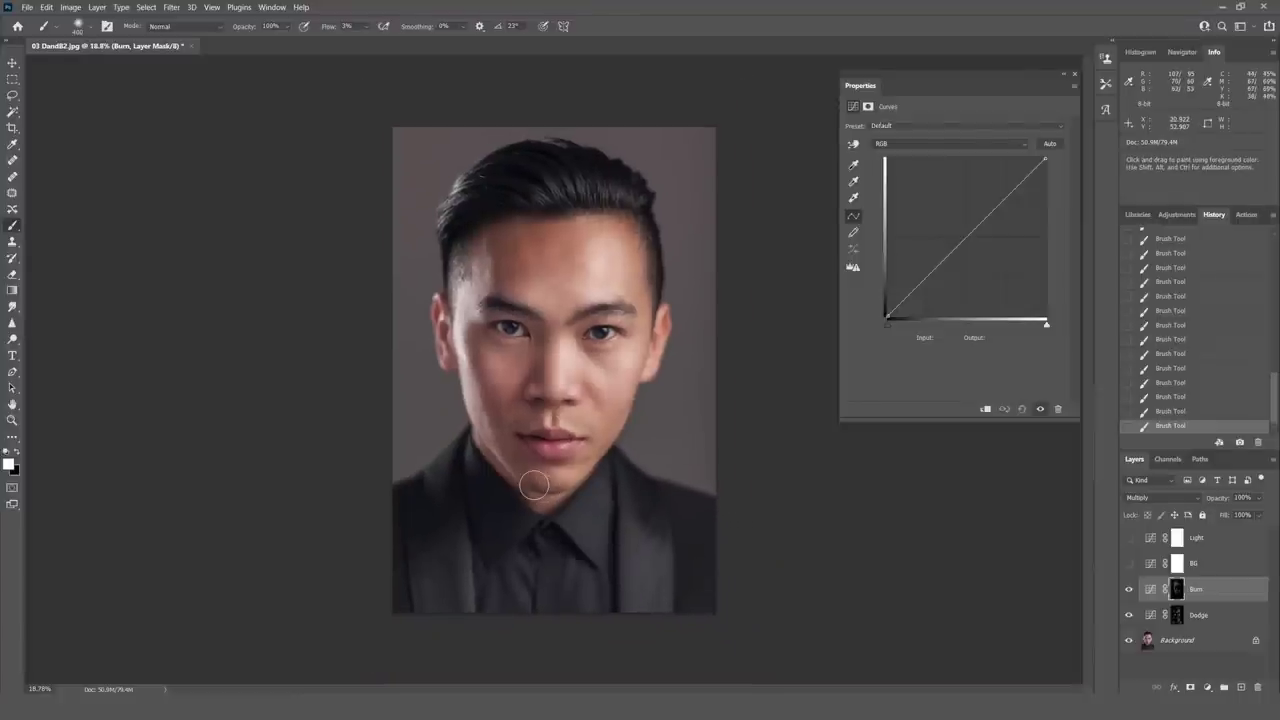
key("bracketright")
key("bracketright")
key("bracketright")
key("bracketright")
mouse_move(420, 507)
left_mouse_down()
mouse_move(385, 640)
mouse_move(477, 502)
mouse_move(494, 518)
mouse_move(477, 609)
mouse_move(472, 559)
mouse_move(488, 606)
left_mouse_up()
key("bracketleft")
key("bracketleft")
key("bracketleft")
key("bracketleft")
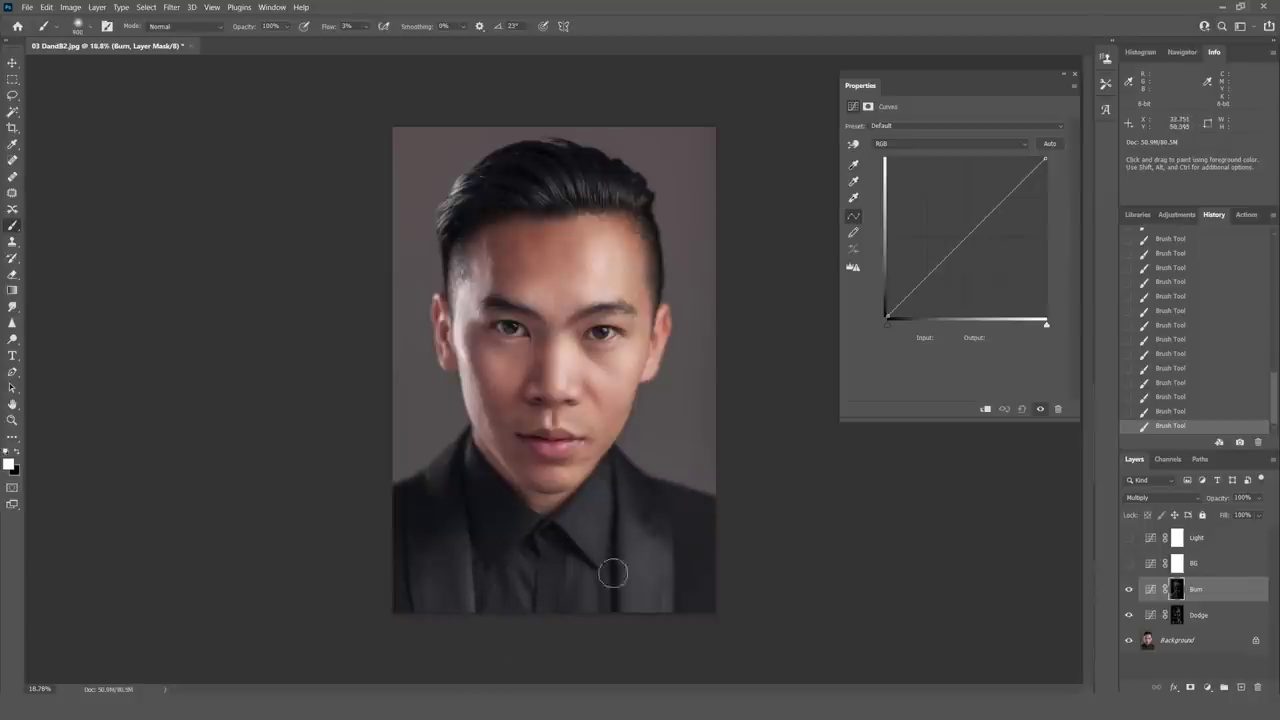
key("bracketright")
key("bracketright")
key("bracketright")
key("bracketright")
mouse_move(646, 486)
left_mouse_down()
mouse_move(675, 526)
mouse_move(694, 606)
mouse_move(688, 593)
mouse_move(770, 555)
mouse_move(625, 608)
left_mouse_up()
Step: Toggle the Burn layer on and off to compare the portrait before and after
left_click(1128, 590)
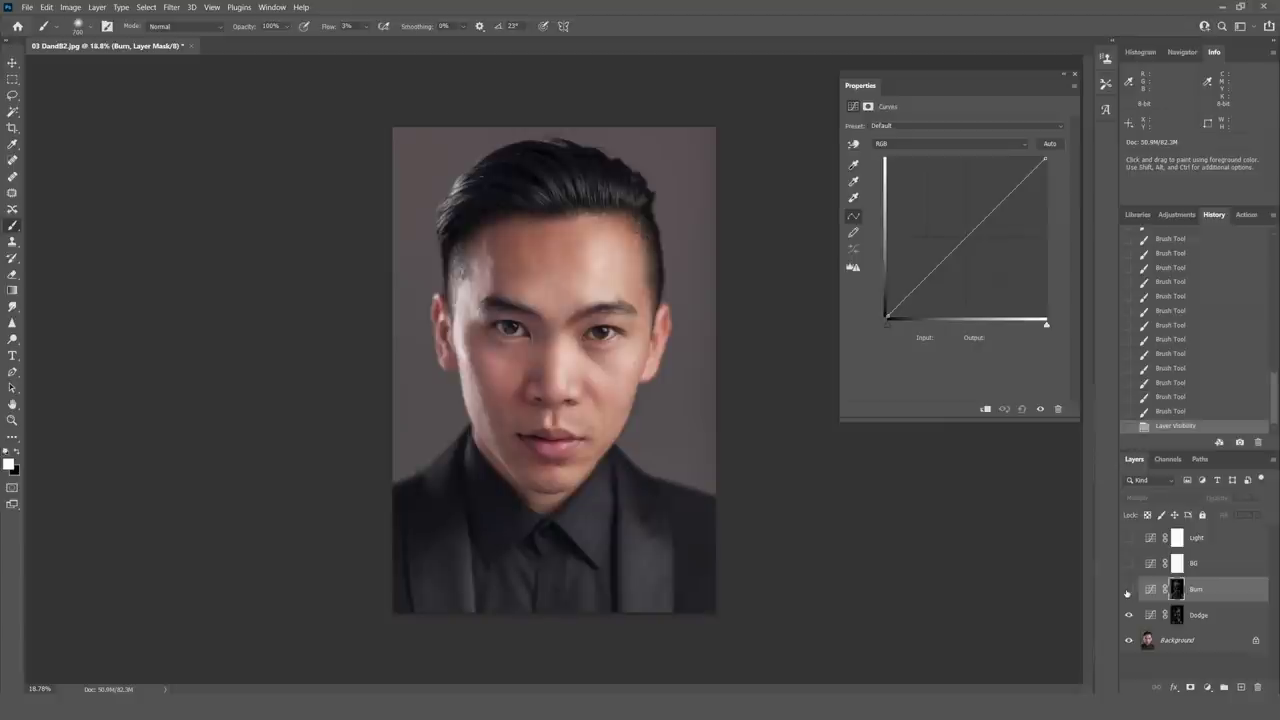
left_click(1128, 590)
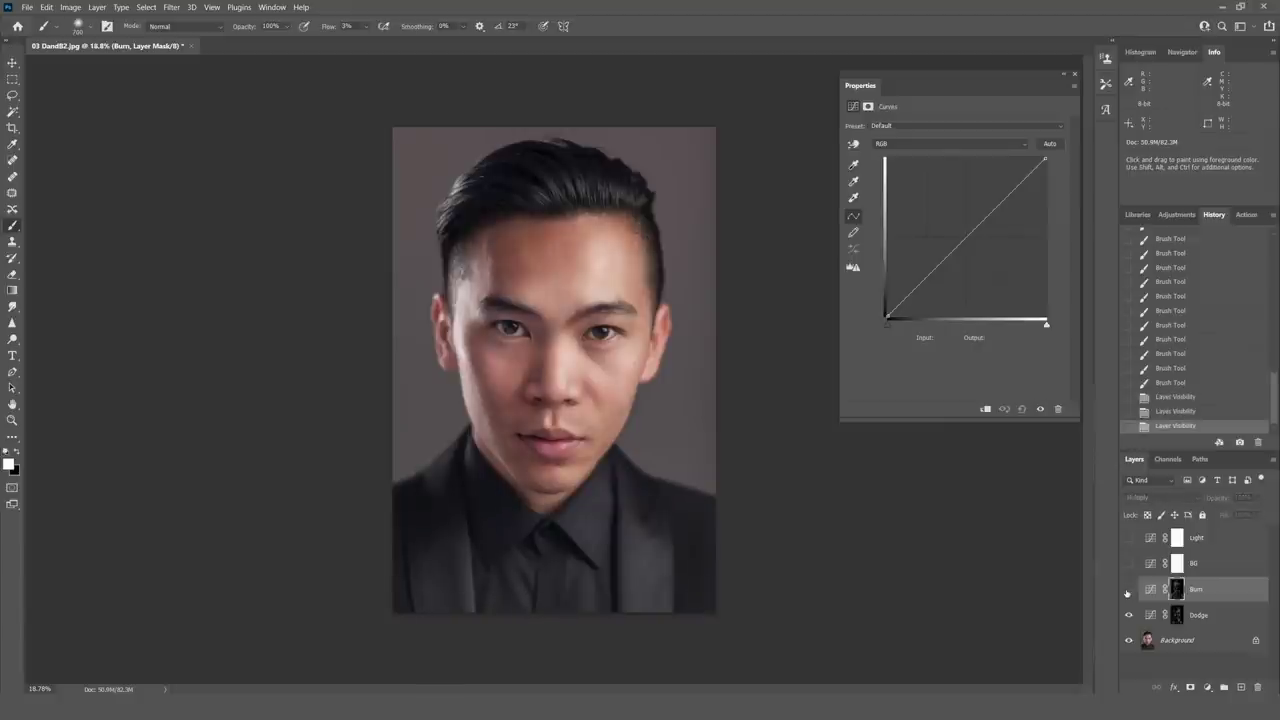
left_click(1128, 590)
left_click(1128, 590)
left_click(1128, 591)
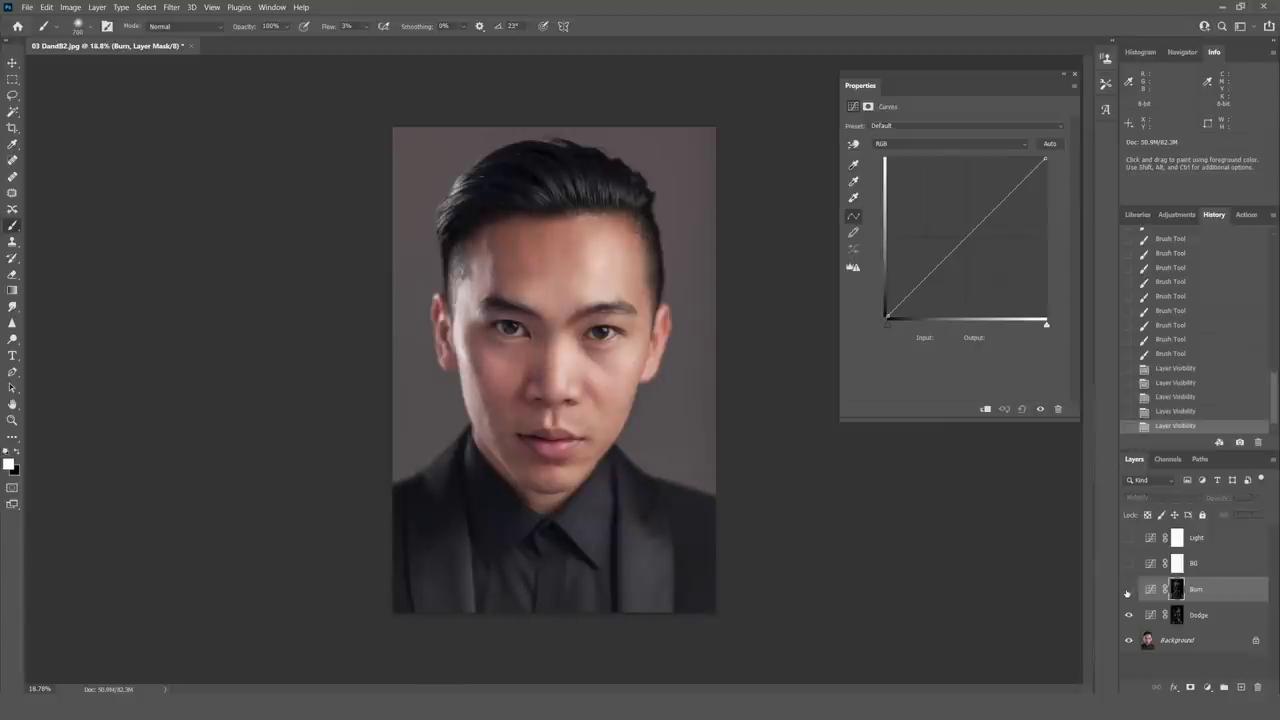
left_click(1128, 590)
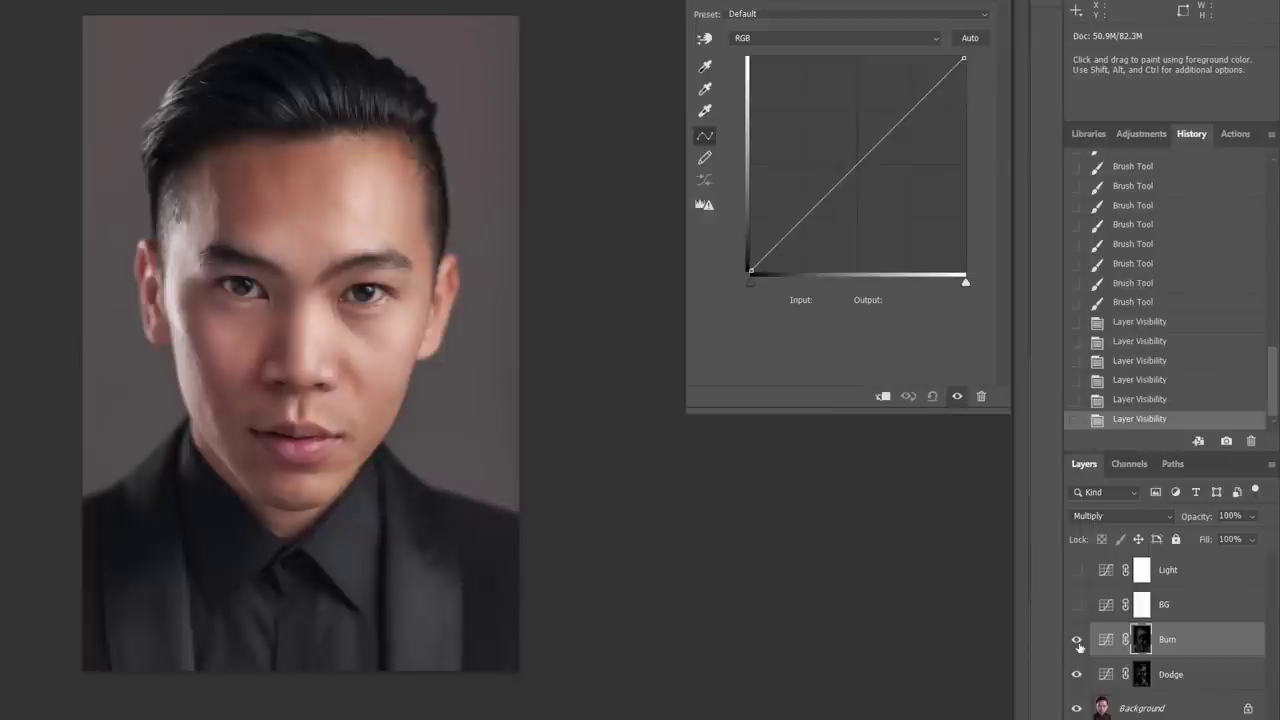
left_click(1077, 642)
Step: Lower the Dodge layer's opacity to 67%
left_click(1201, 680)
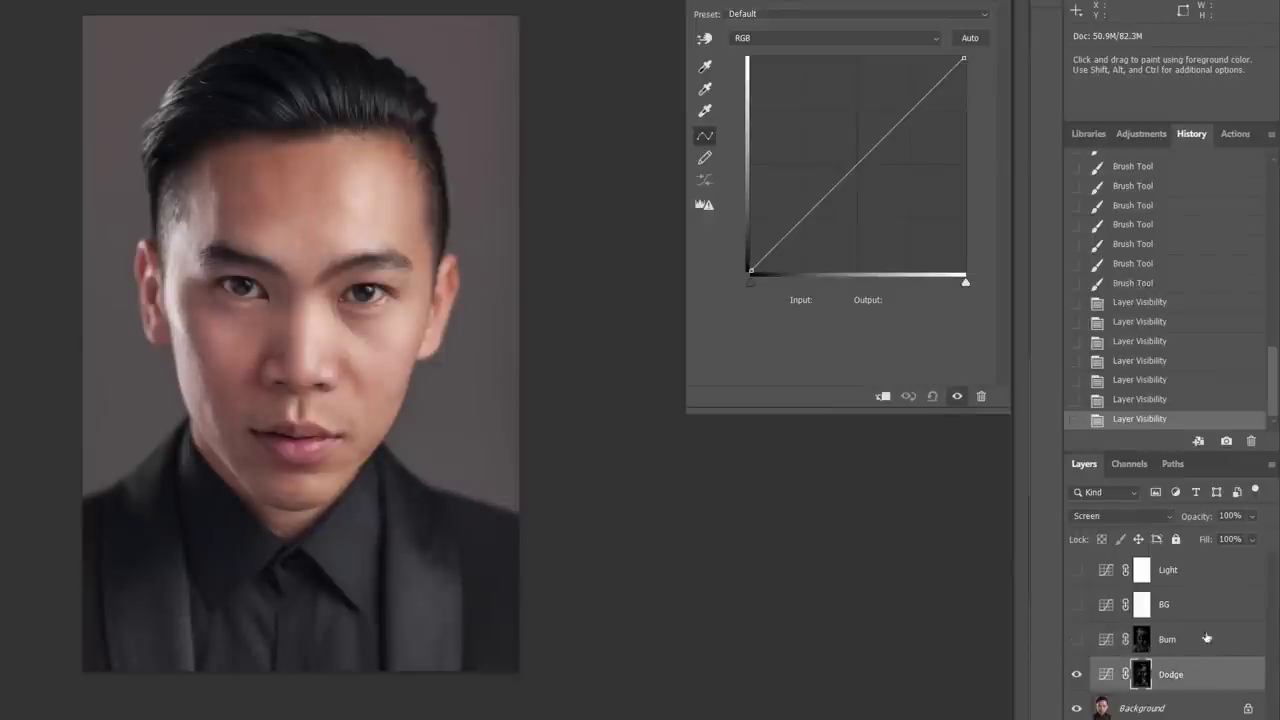
left_click(1251, 518)
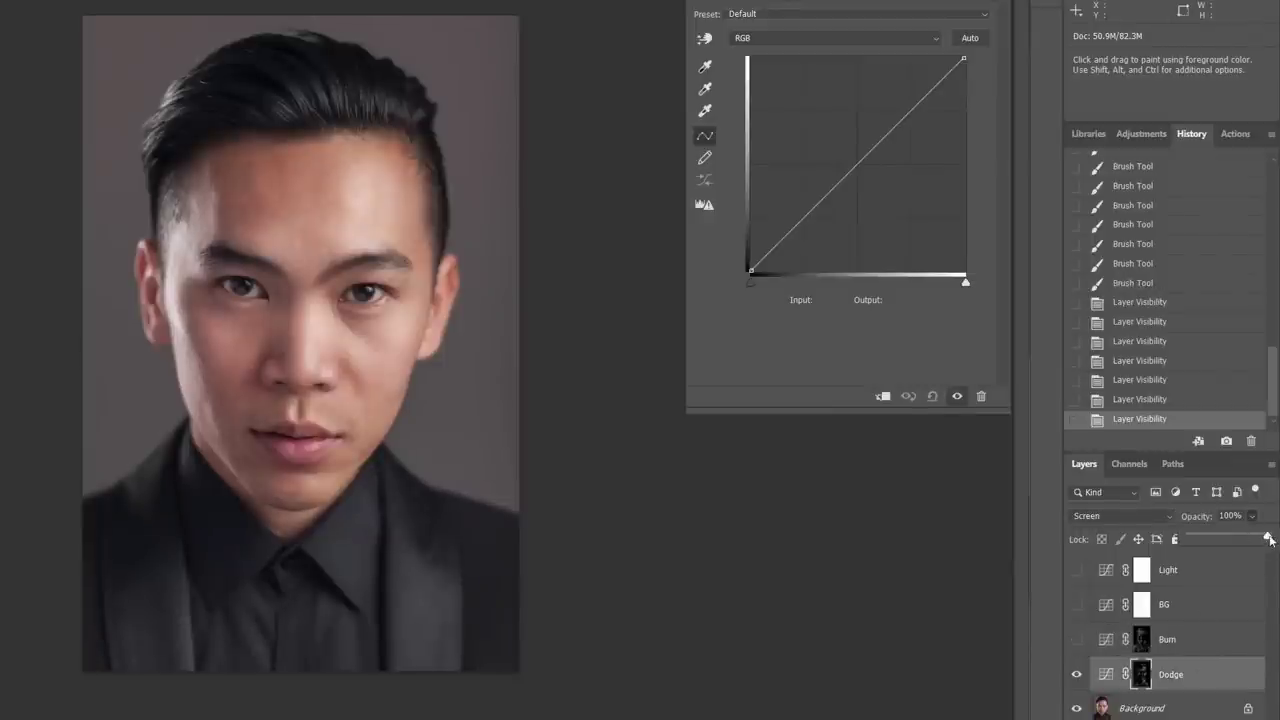
mouse_move(1268, 538)
left_mouse_down()
mouse_move(1190, 539)
mouse_move(1253, 536)
mouse_move(1240, 536)
left_mouse_up()
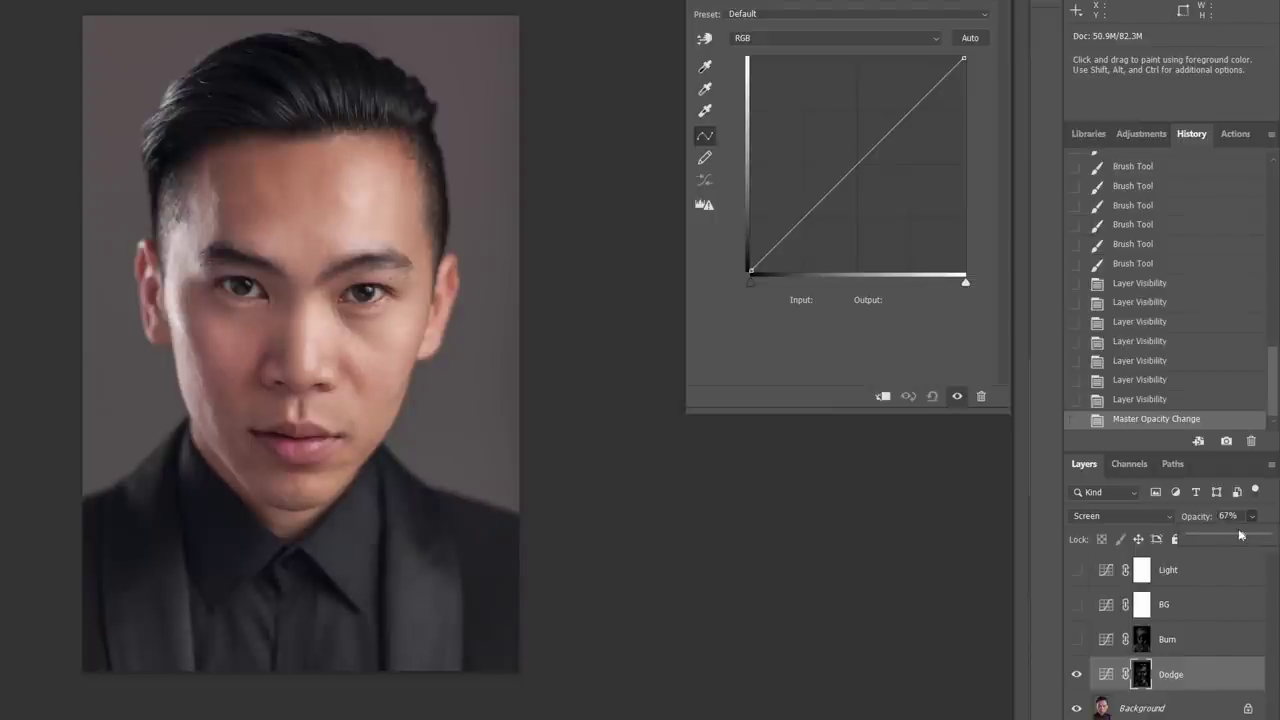
left_click(1188, 640)
Step: Show the Burn layer again and lower its opacity to 70%
left_click(1186, 641)
left_click(1077, 639)
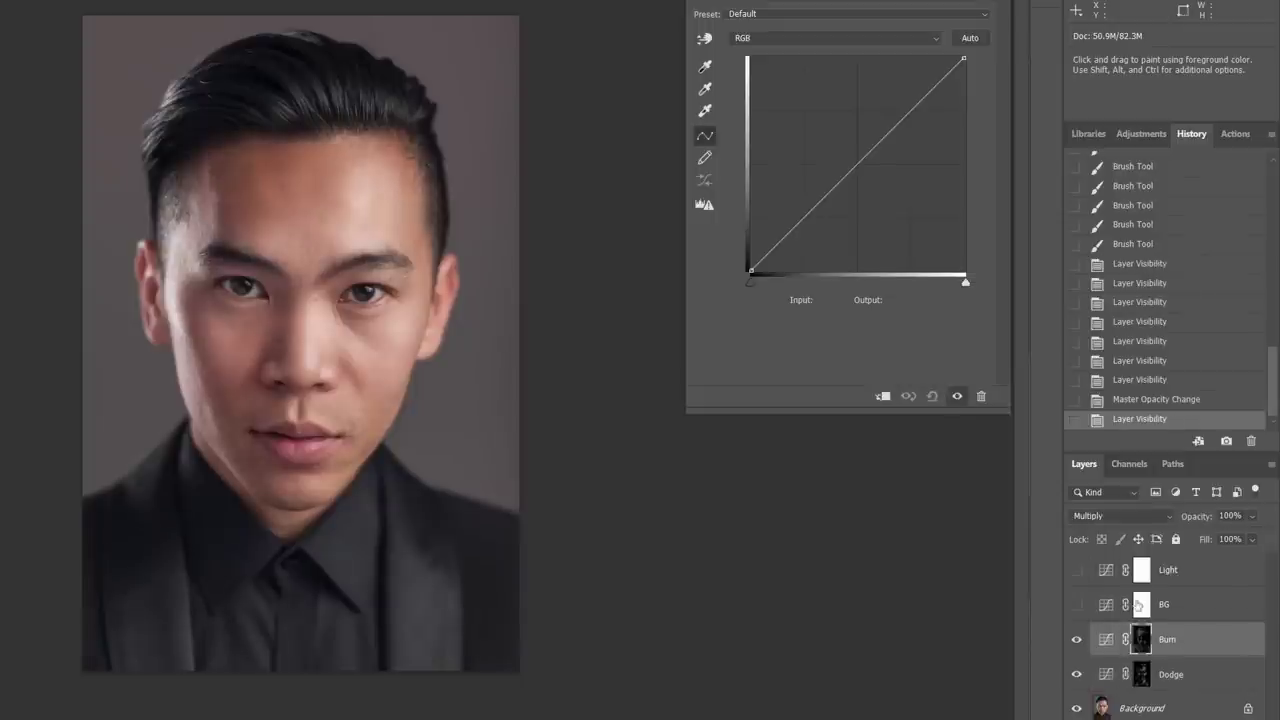
left_click(1251, 517)
mouse_move(1268, 538)
left_mouse_down()
mouse_move(1194, 543)
mouse_move(1245, 541)
left_mouse_up()
left_click(1218, 626)
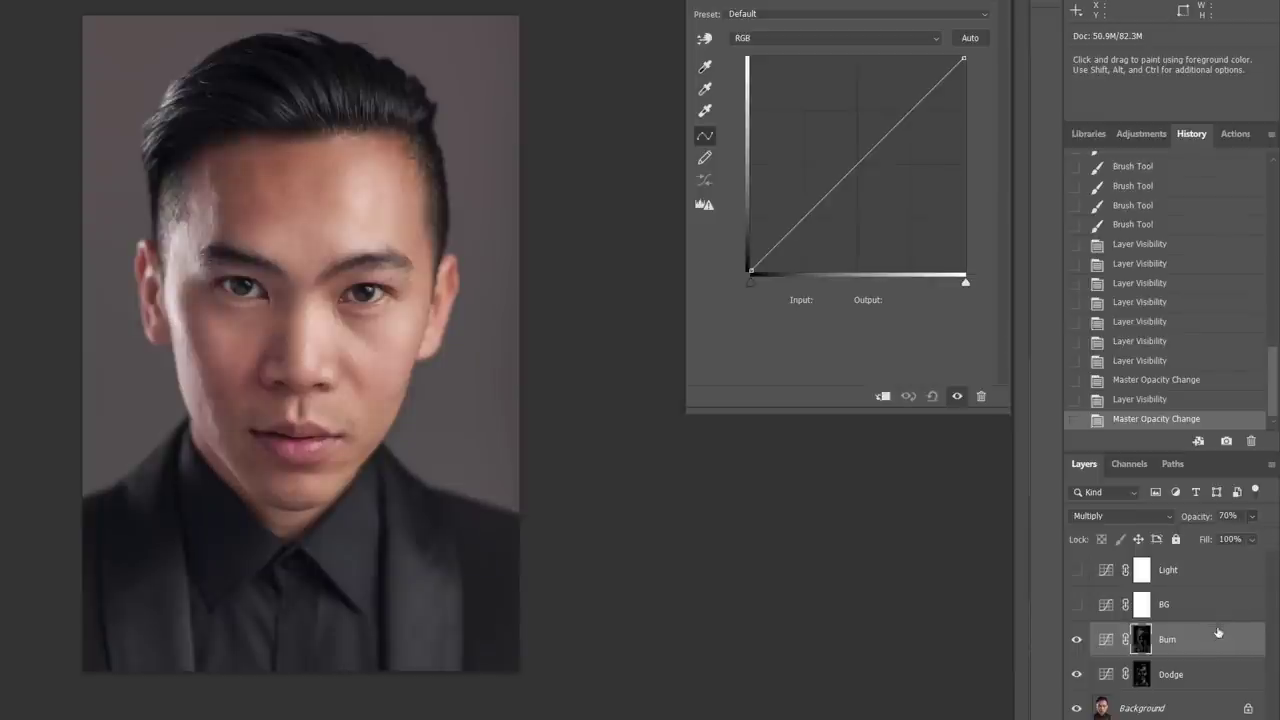
left_click(1105, 639)
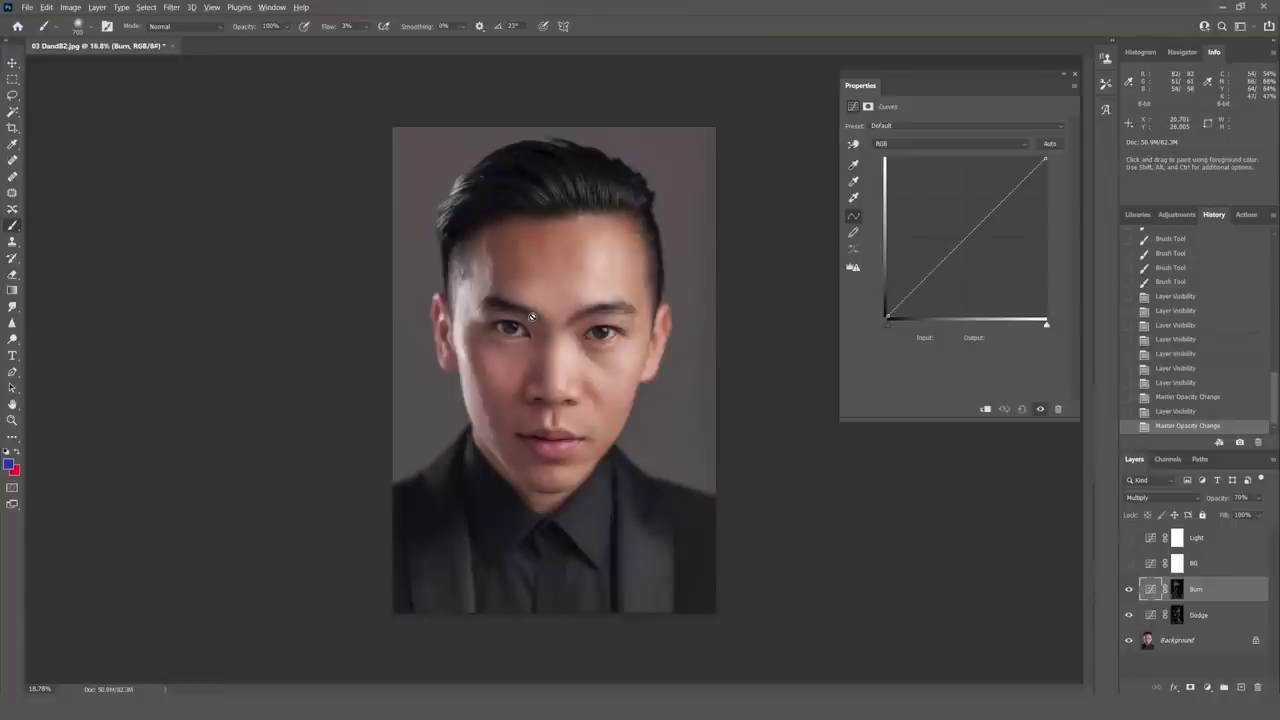
key("ctrl+plus")
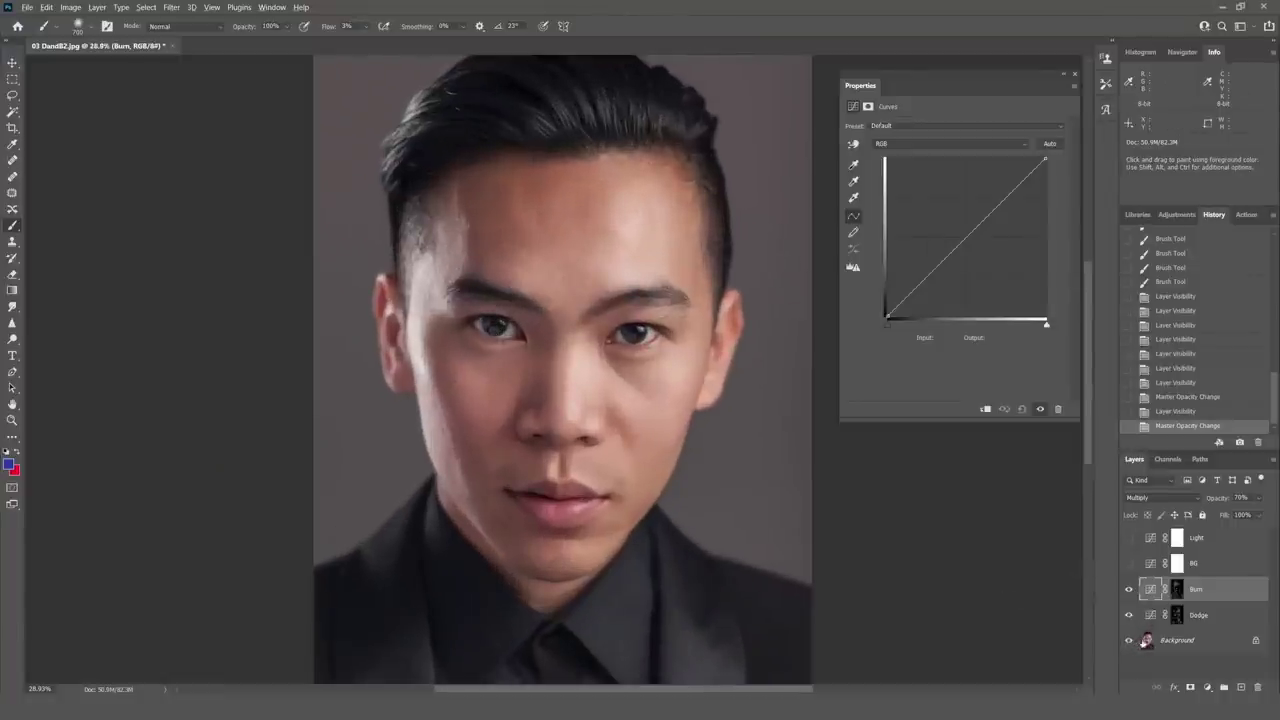
left_click(1129, 641, "alt")
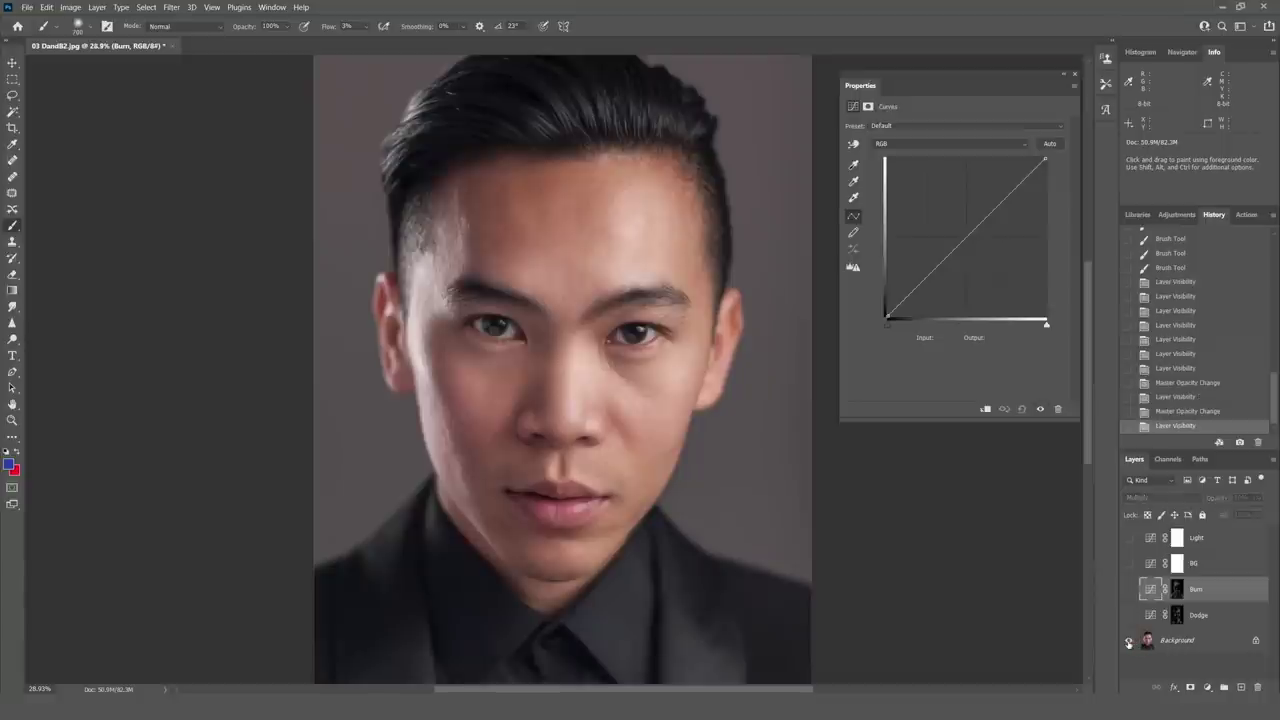
left_click(1129, 641, "alt")
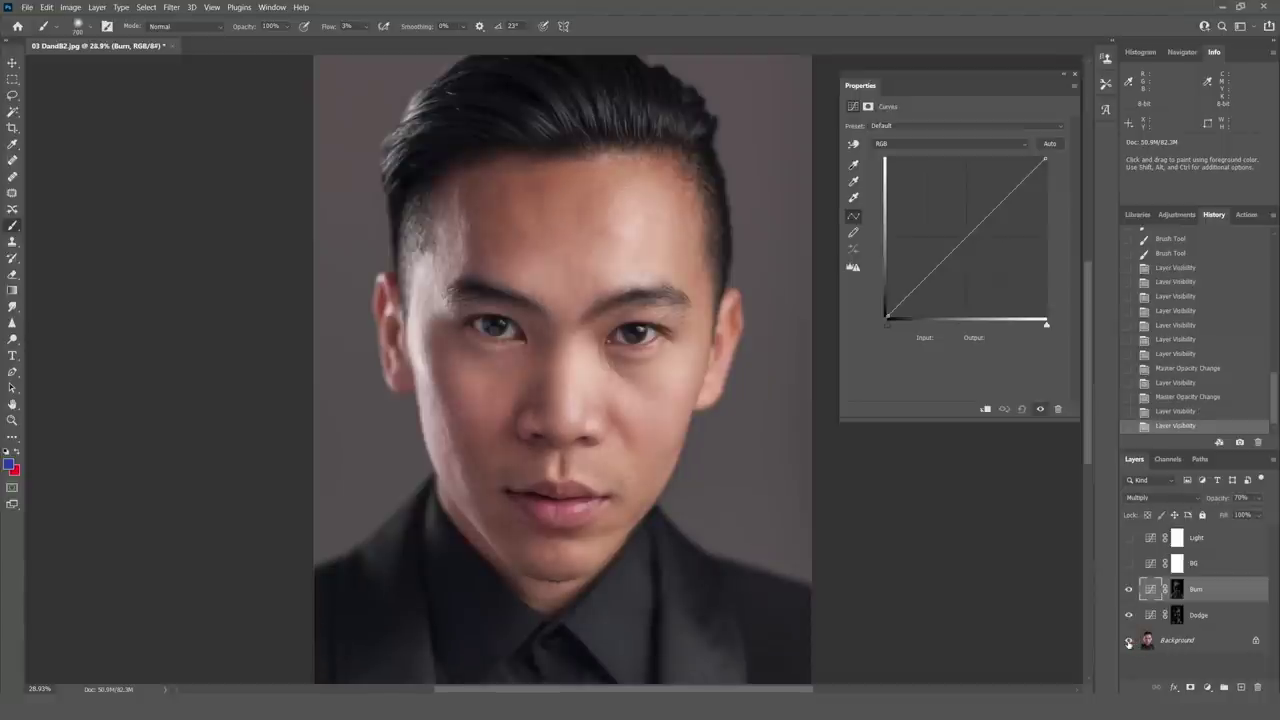
left_click(1129, 641, "alt")
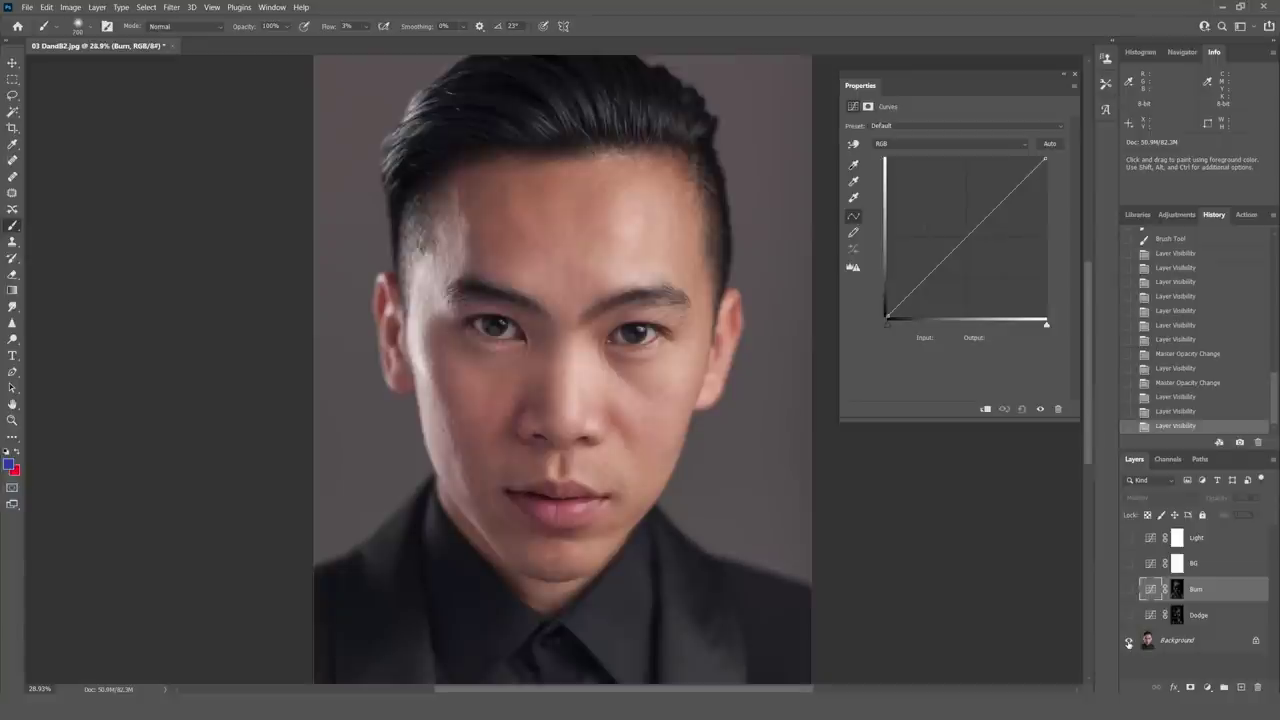
left_click(1129, 641, "alt")
left_click(1129, 641, "alt")
left_click(1129, 641, "alt")
left_click(1129, 641, "alt")
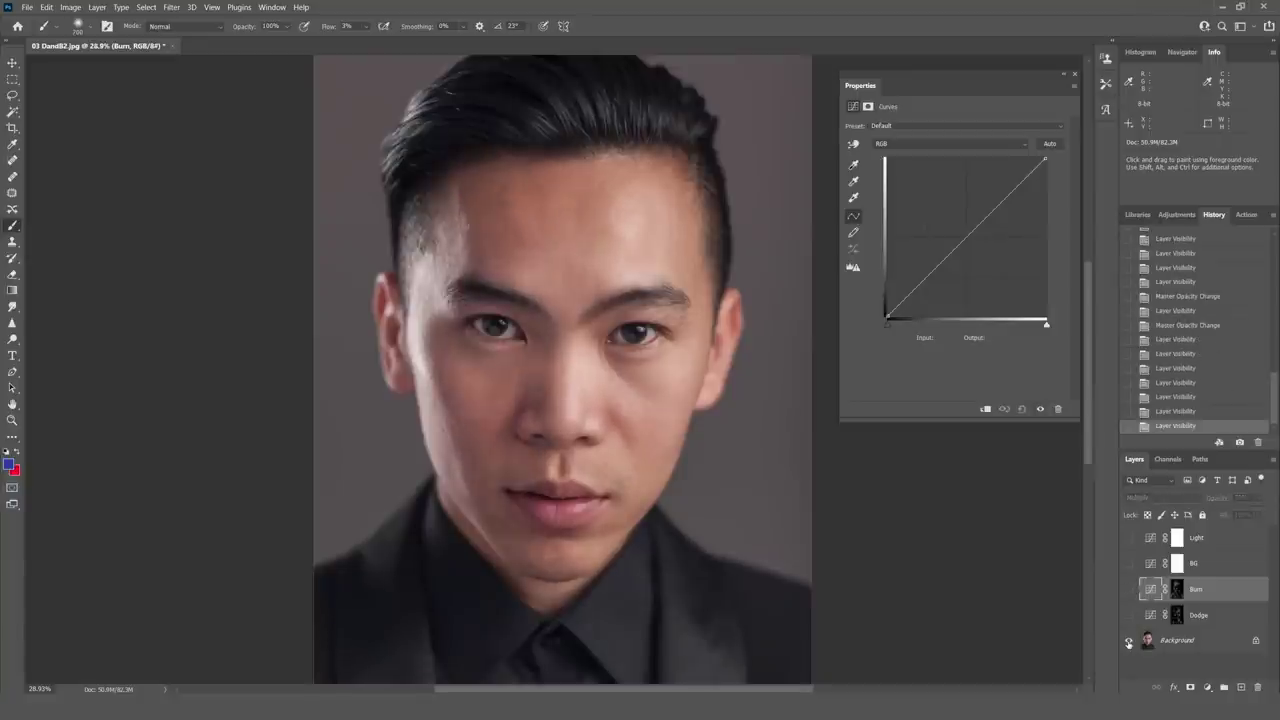
left_click(1129, 641, "alt")
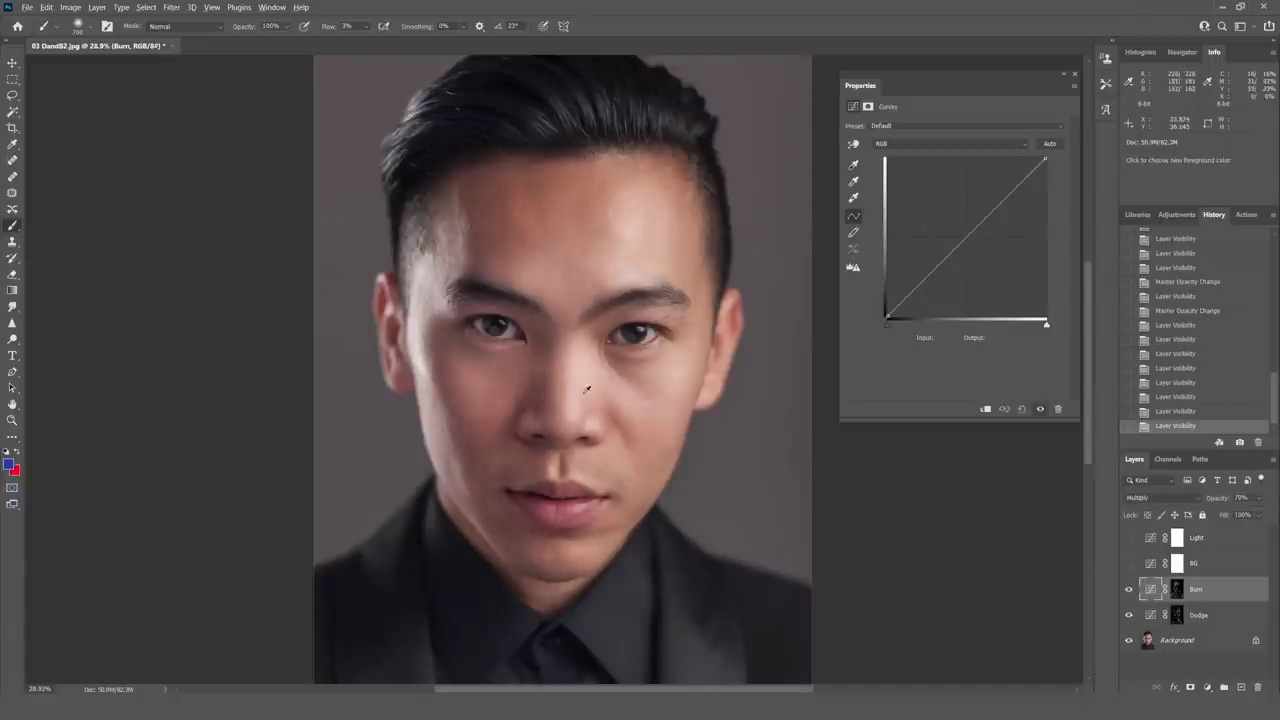
scroll(588, 390, "down", 3)
scroll(588, 390, "up", 2)
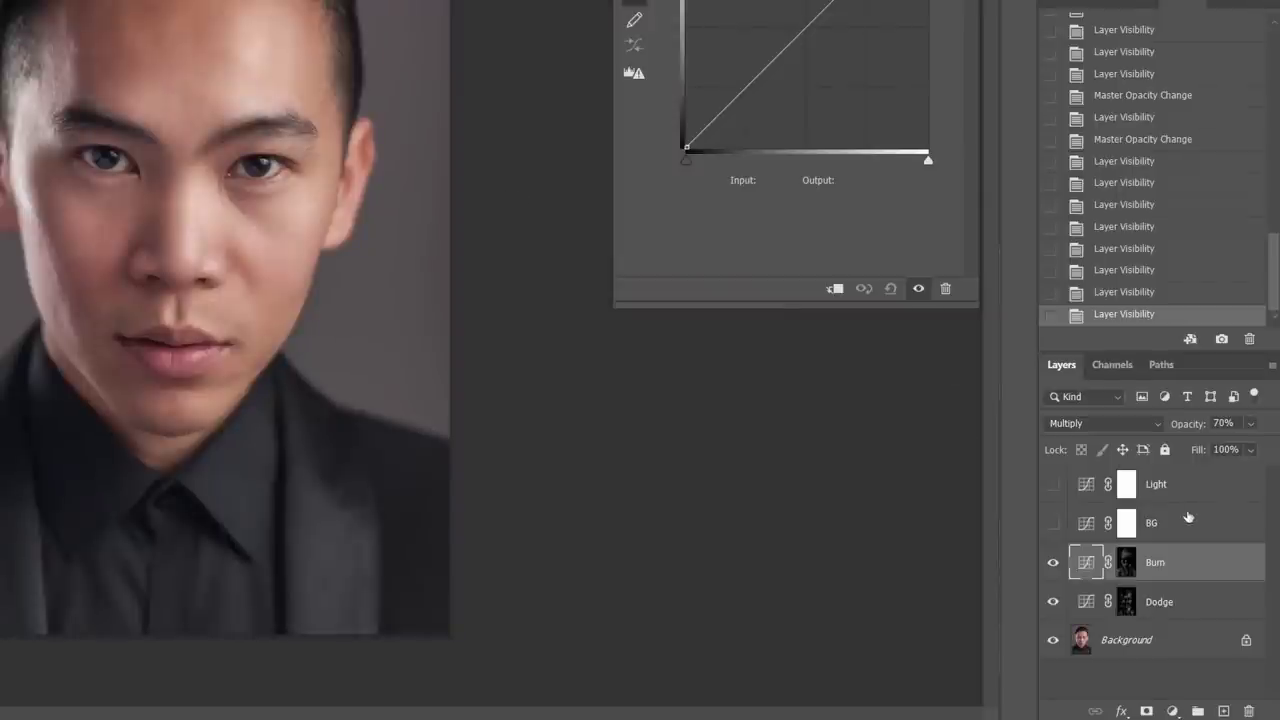
Step: Show the BG curves layer, set it to Multiply, and invert its mask to black
left_click(1188, 528)
left_click(1053, 524)
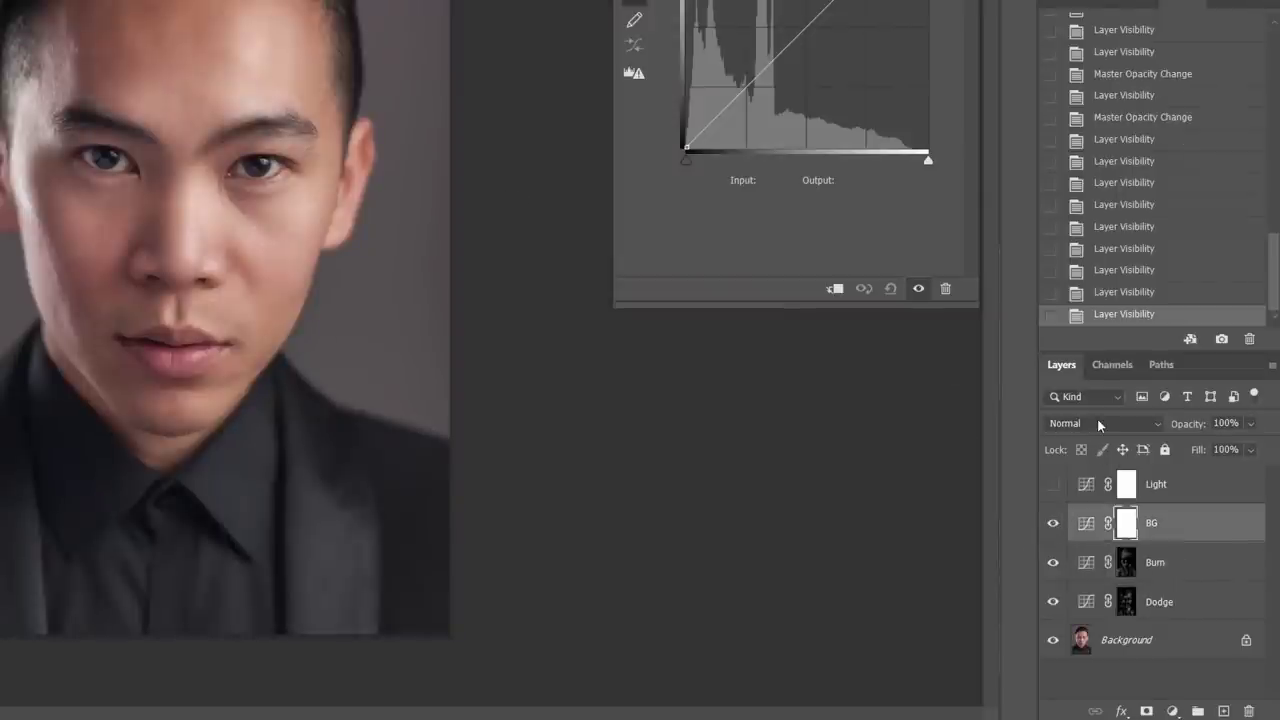
left_click(1097, 418)
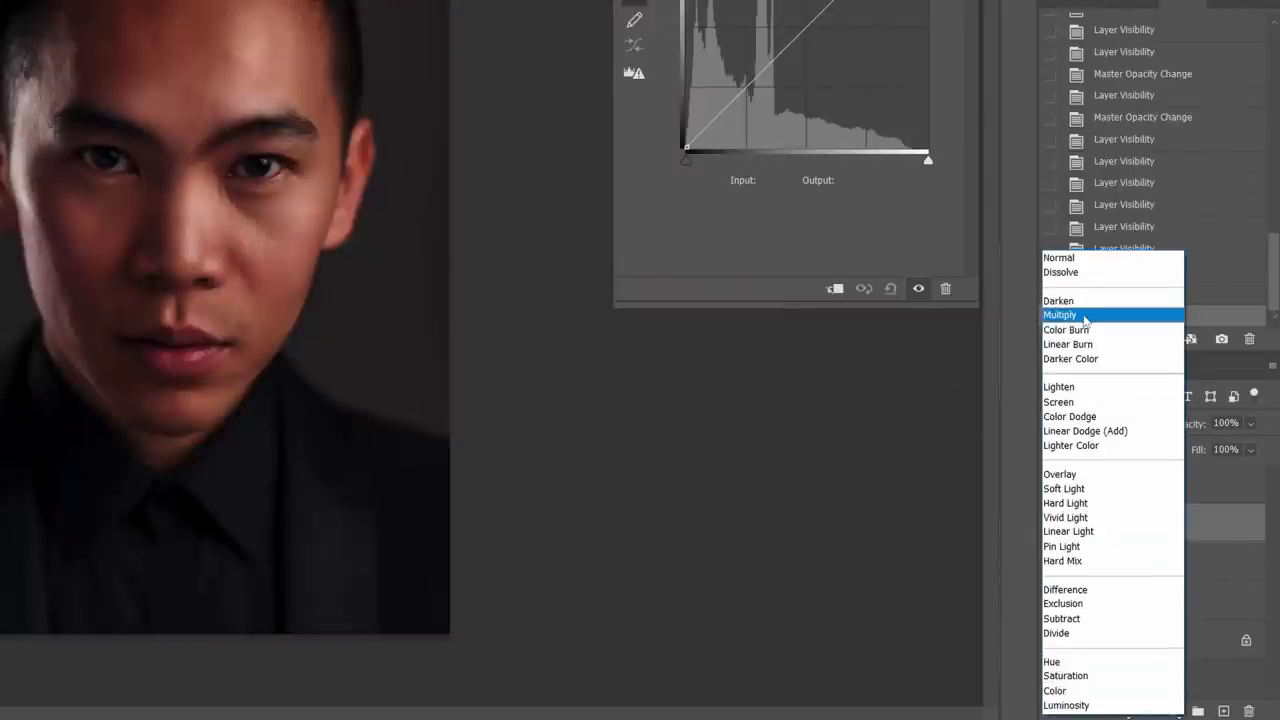
left_click(1084, 318)
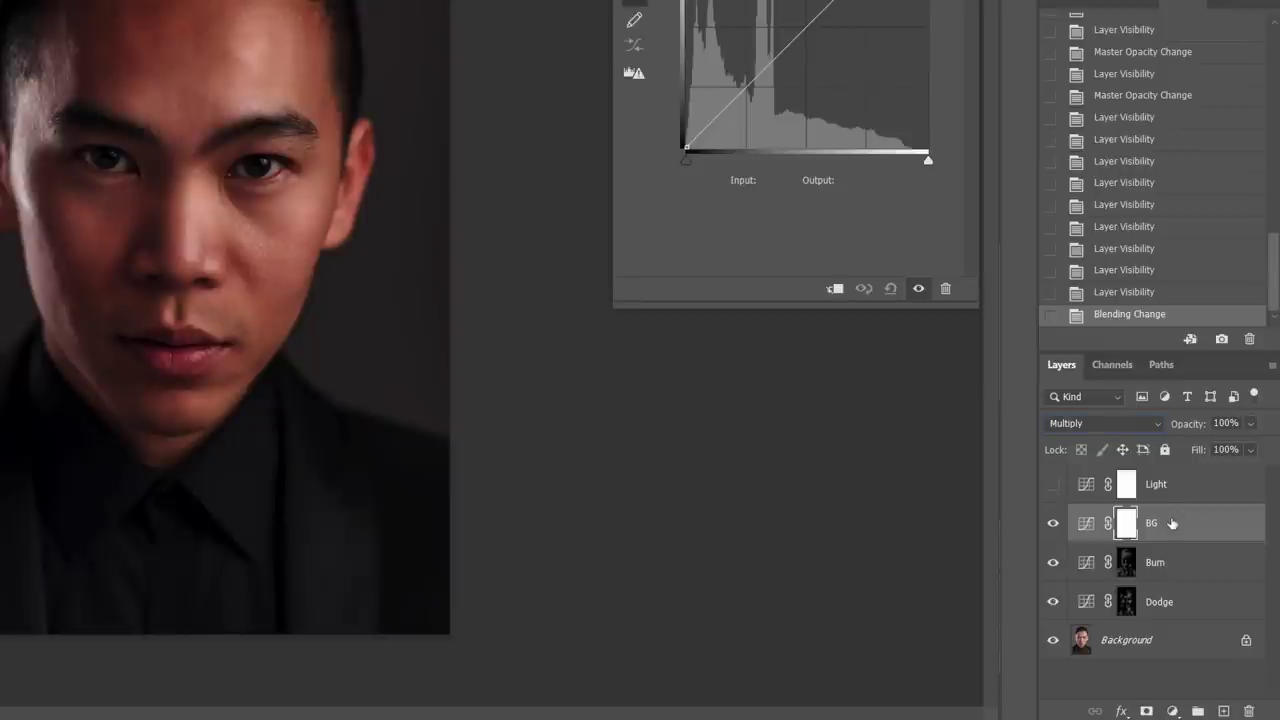
key("ctrl+i")
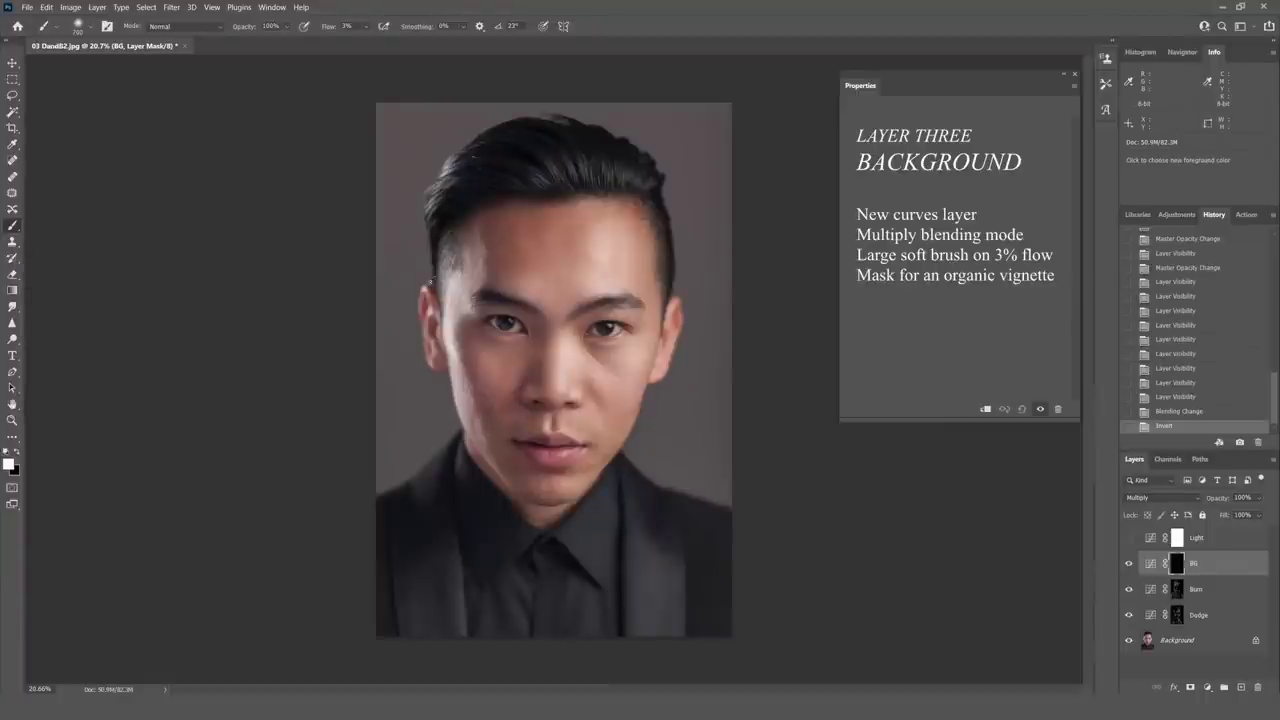
Step: With a 1200 brush, paint the BG mask along the top and edges to darken the background
scroll(592, 306, "down", 1)
scroll(592, 306, "down", 1)
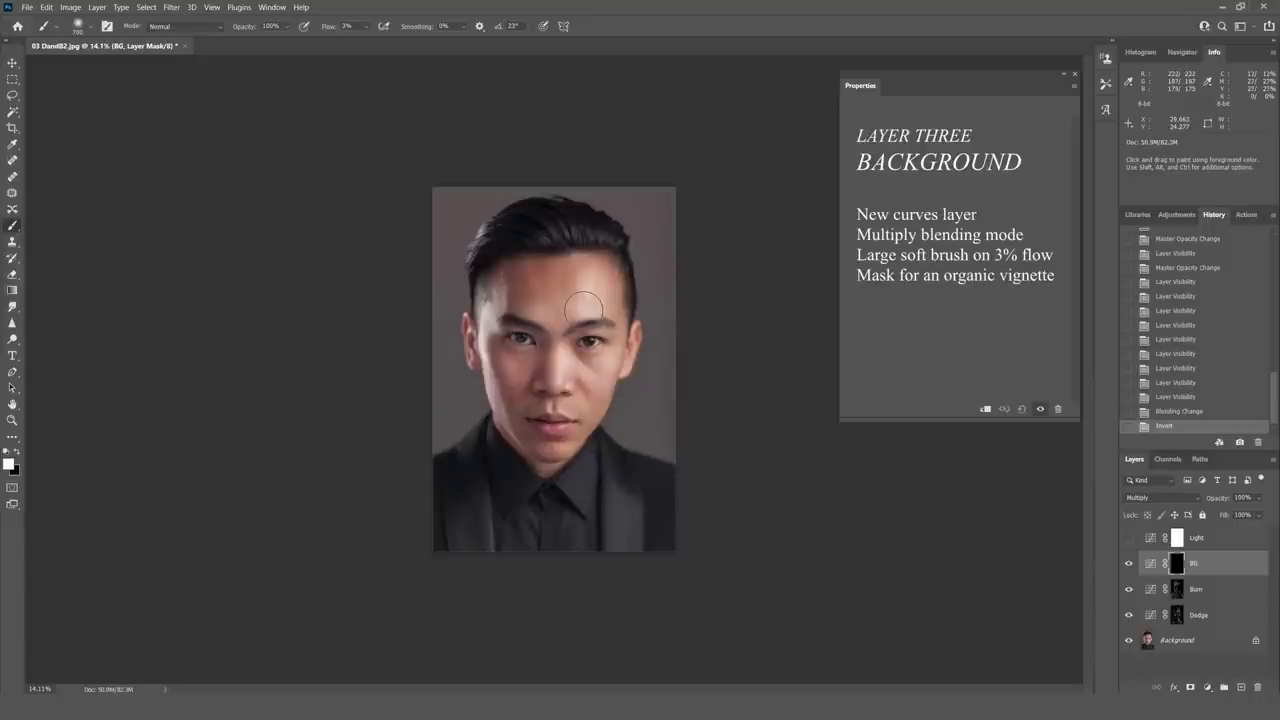
key("bracketright")
key("bracketright")
key("bracketright")
key("bracketright")
key("bracketright")
key("bracketright")
key("bracketright")
key("bracketright")
mouse_move(433, 228)
left_mouse_down()
mouse_move(428, 184)
mouse_move(663, 157)
left_mouse_up()
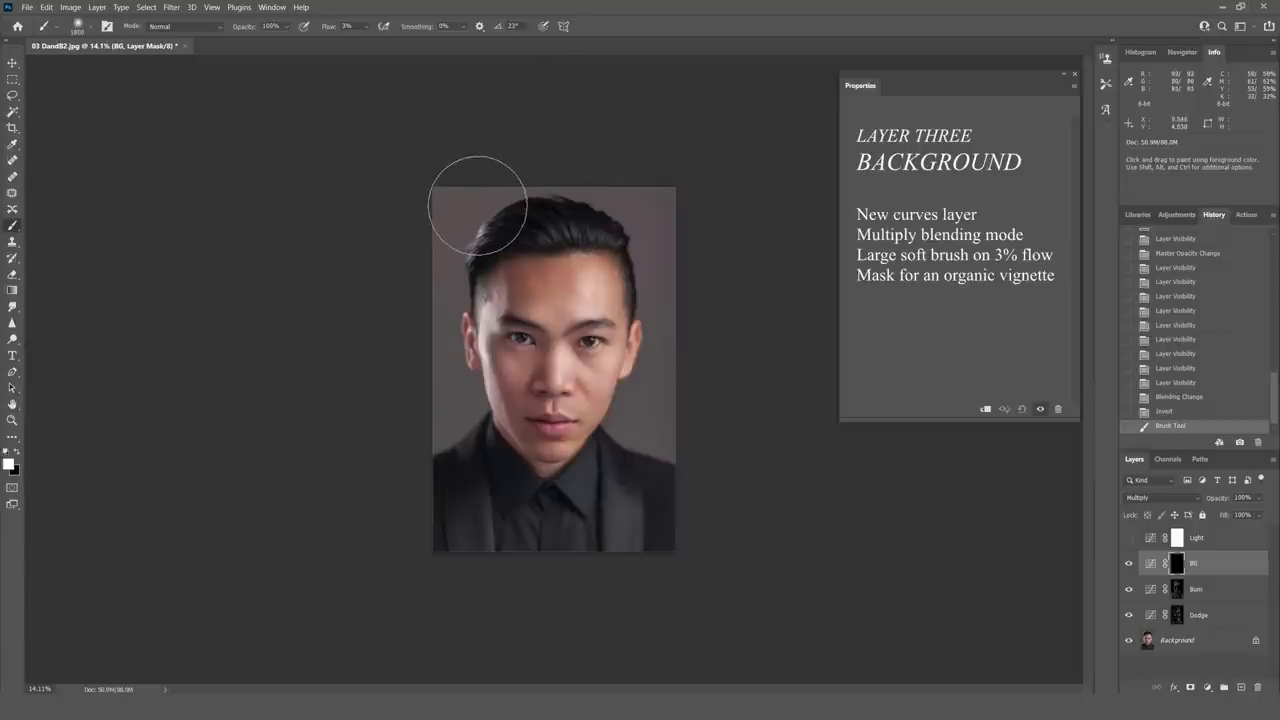
mouse_move(478, 205)
left_mouse_down()
mouse_move(508, 196)
mouse_move(471, 192)
mouse_move(664, 174)
mouse_move(578, 154)
mouse_move(595, 205)
mouse_move(545, 186)
mouse_move(555, 118)
mouse_move(499, 120)
mouse_move(371, 245)
mouse_move(520, 139)
mouse_move(433, 251)
mouse_move(622, 165)
mouse_move(673, 188)
mouse_move(649, 180)
mouse_move(446, 242)
mouse_move(358, 401)
mouse_move(457, 302)
mouse_move(367, 407)
mouse_move(421, 309)
mouse_move(464, 484)
mouse_move(434, 513)
mouse_move(464, 325)
mouse_move(401, 207)
mouse_move(471, 186)
mouse_move(613, 175)
mouse_move(707, 290)
mouse_move(656, 328)
mouse_move(676, 260)
mouse_move(538, 185)
mouse_move(667, 260)
mouse_move(705, 322)
mouse_move(672, 398)
mouse_move(655, 376)
mouse_move(655, 263)
mouse_move(574, 548)
mouse_move(657, 450)
mouse_move(685, 490)
mouse_move(376, 643)
mouse_move(374, 466)
mouse_move(475, 546)
mouse_move(522, 560)
mouse_move(462, 495)
mouse_move(459, 385)
mouse_move(417, 531)
mouse_move(507, 515)
mouse_move(549, 590)
mouse_move(424, 314)
mouse_move(422, 476)
mouse_move(449, 139)
mouse_move(448, 228)
mouse_move(611, 164)
mouse_move(682, 251)
mouse_move(677, 530)
mouse_move(713, 559)
mouse_move(455, 637)
mouse_move(797, 572)
mouse_move(564, 567)
mouse_move(646, 563)
mouse_move(687, 444)
mouse_move(682, 256)
mouse_move(663, 282)
mouse_move(659, 329)
mouse_move(764, 282)
mouse_move(675, 488)
mouse_move(731, 582)
mouse_move(572, 575)
mouse_move(629, 200)
mouse_move(534, 94)
mouse_move(609, 186)
mouse_move(463, 238)
left_mouse_up()
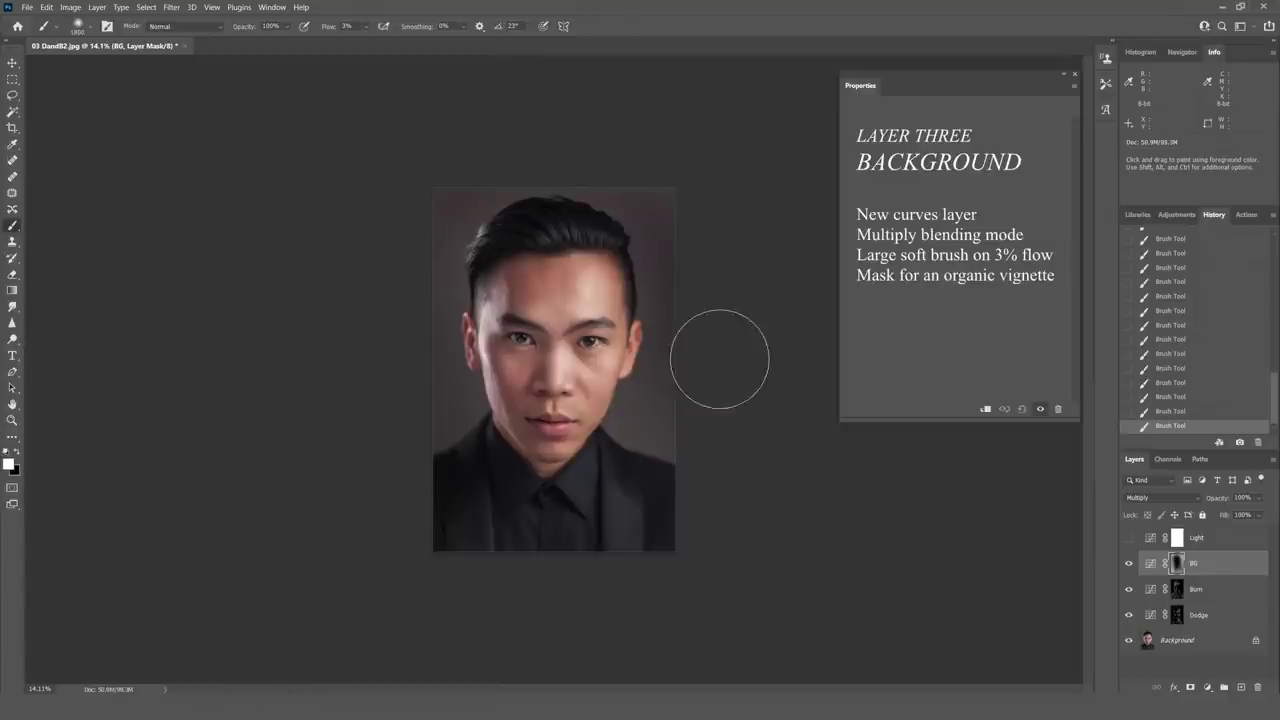
scroll(663, 366, "up", 2)
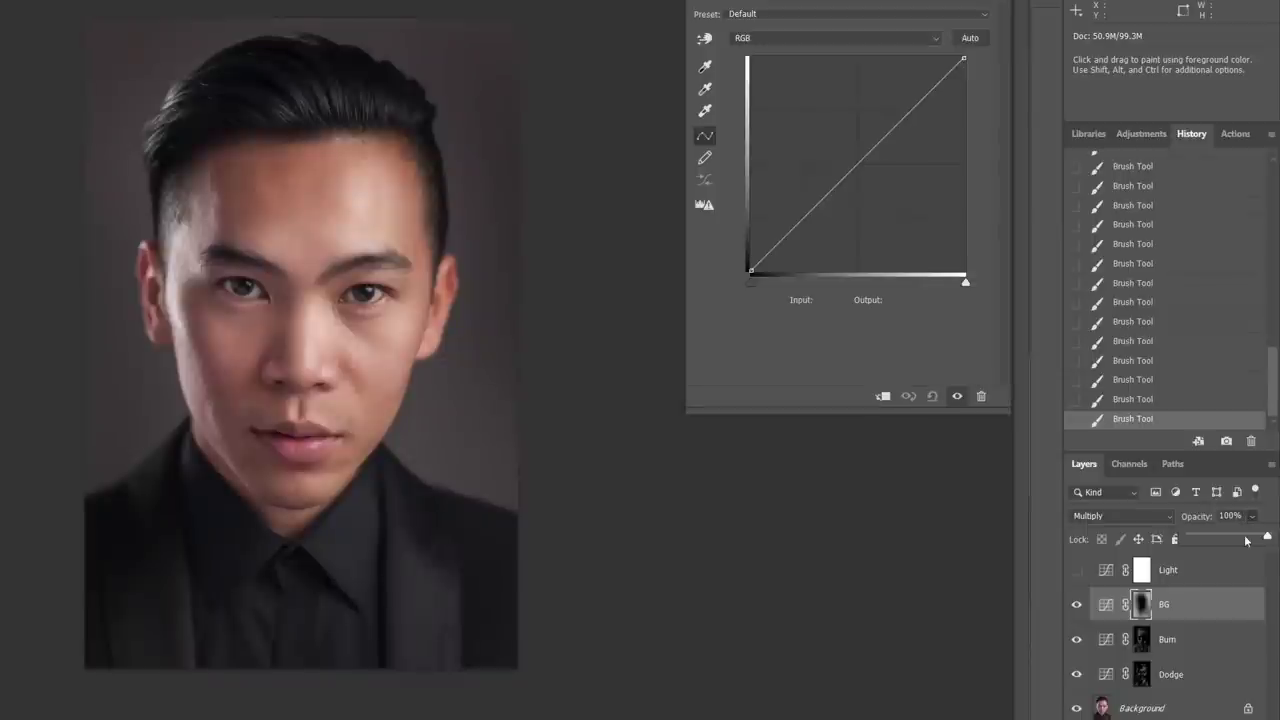
Step: Reduce the BG vignette layer's opacity to about 43%
left_click_drag(1171, 543, 1174, 541)
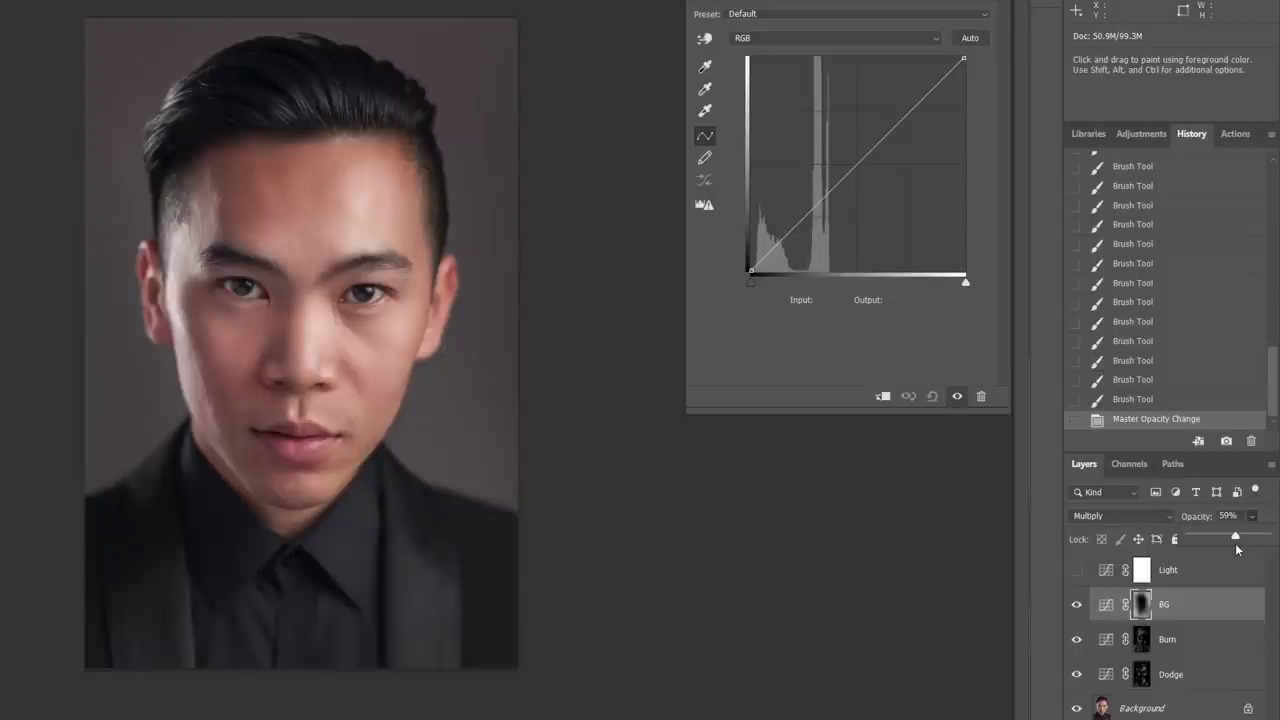
left_click_drag(1232, 548, 1225, 548)
left_click(1198, 570)
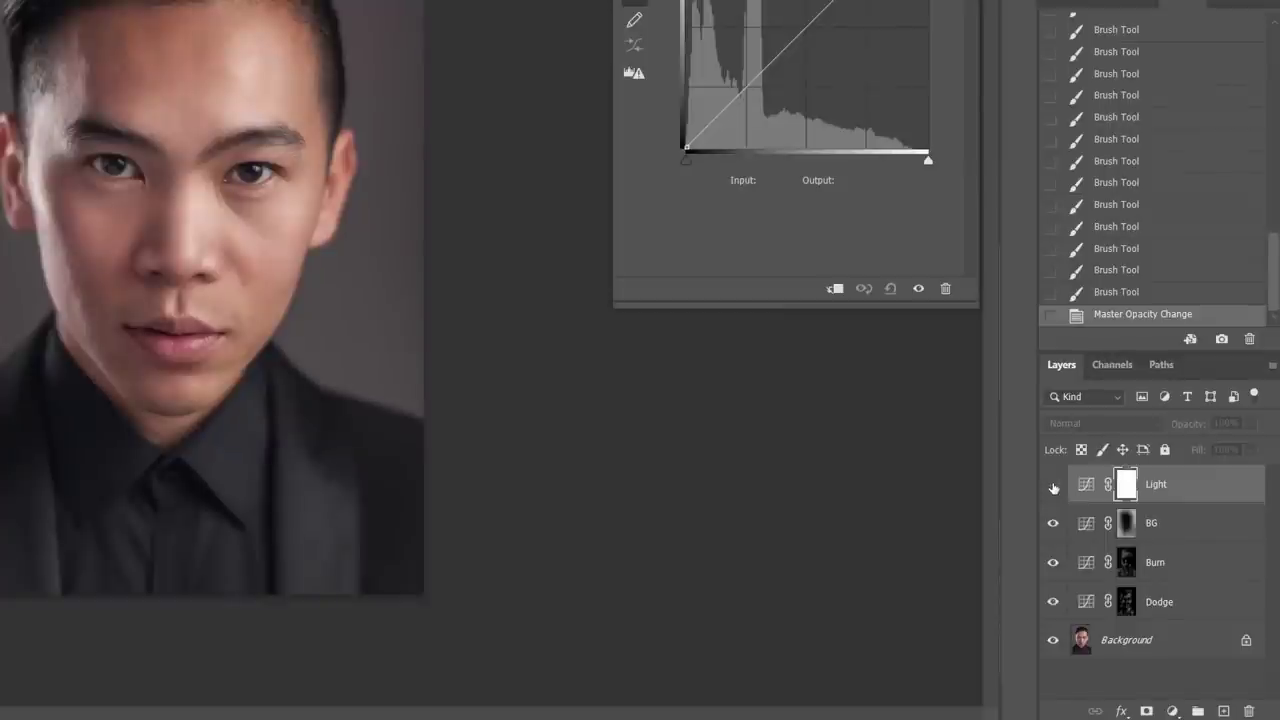
Step: Show the Light curves layer, set it to Screen, and invert its mask to black
left_click(1053, 485)
left_click(1077, 425)
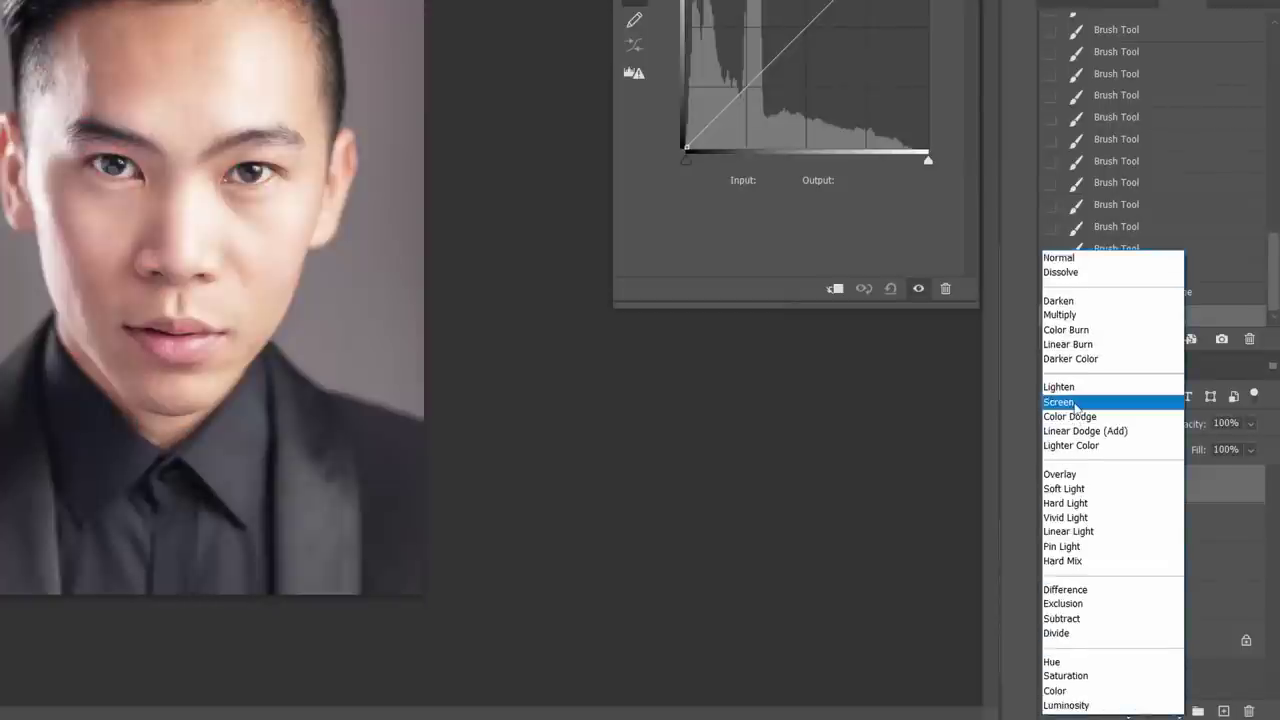
left_click(1076, 402)
key("ctrl+2")
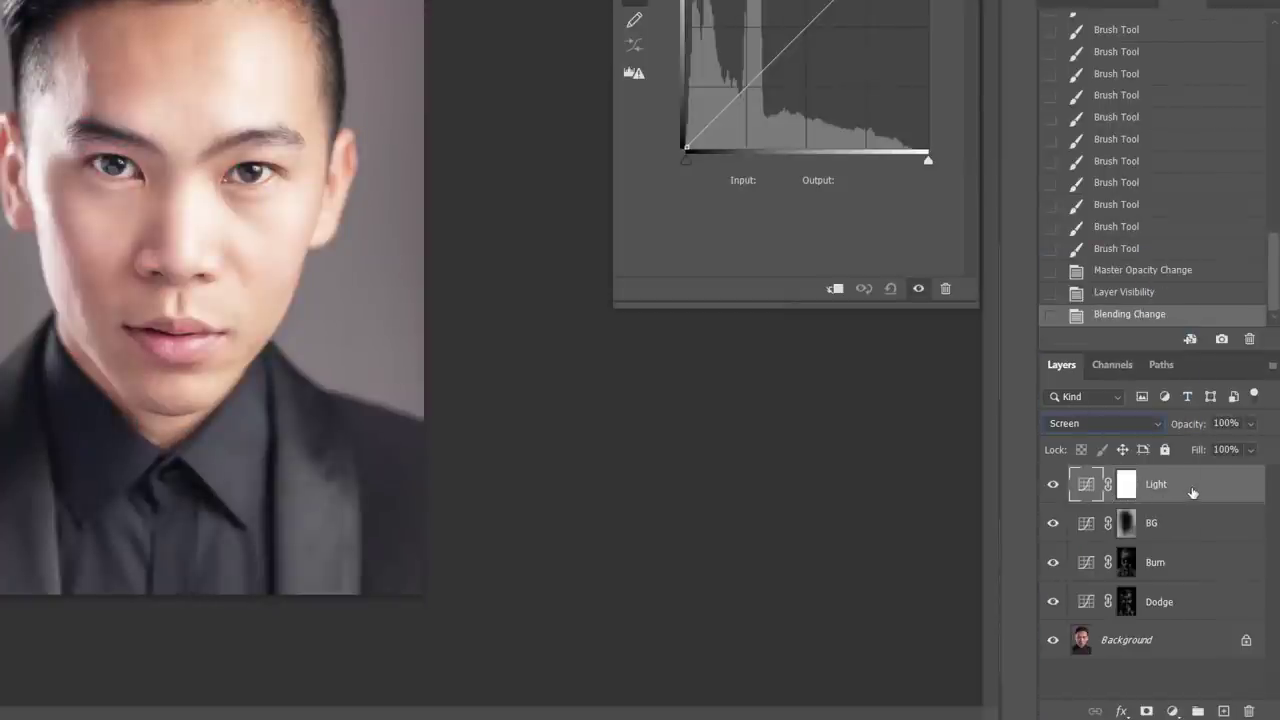
left_click(1125, 488)
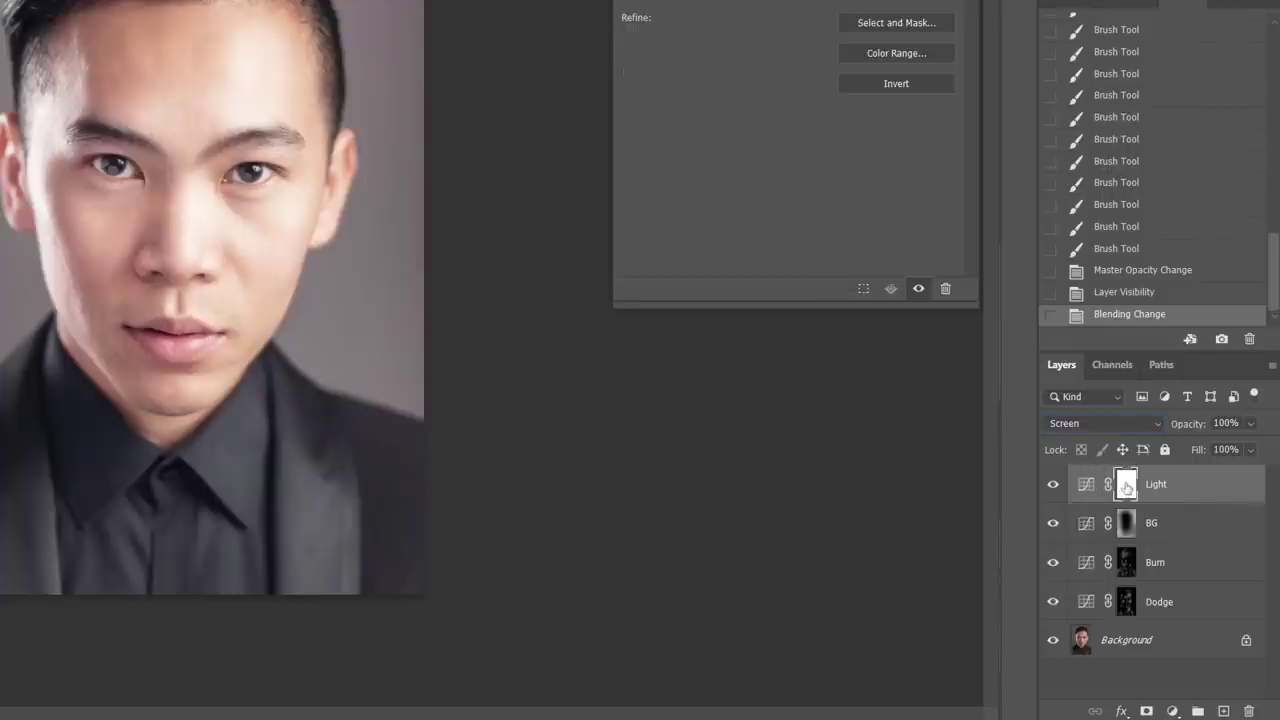
key("ctrl+i")
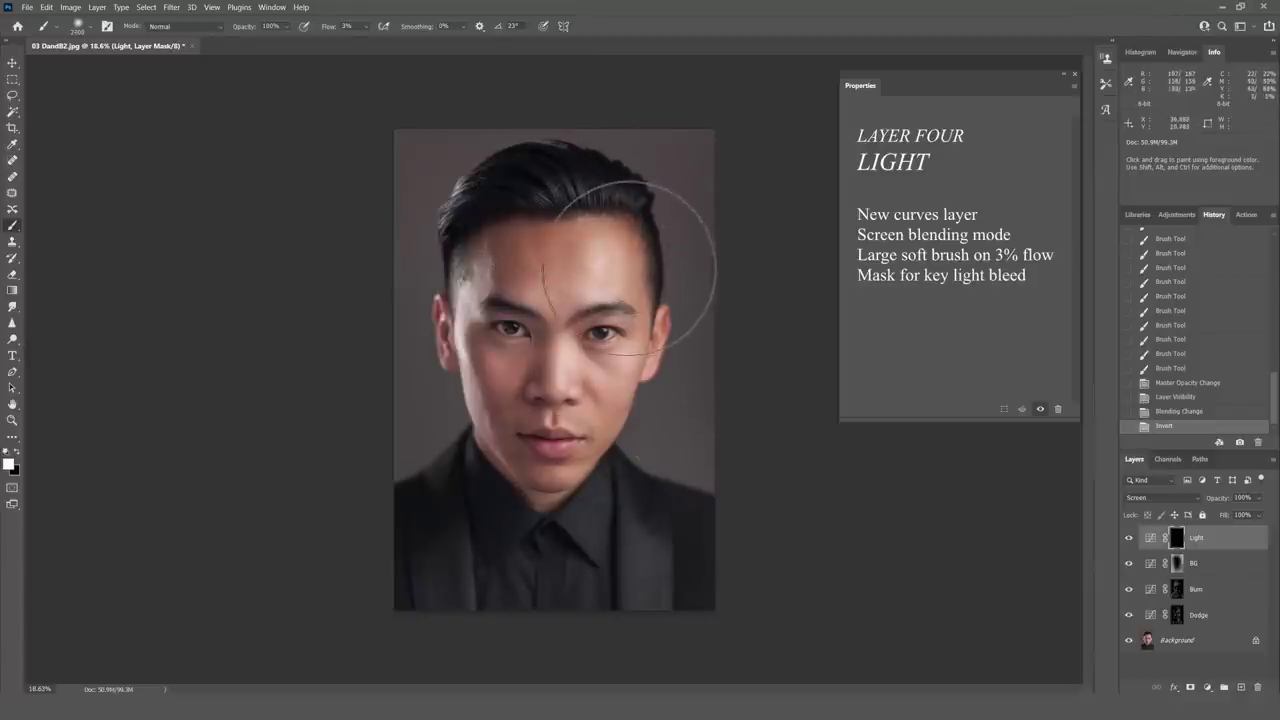
Step: With a 2200 brush, paint key light onto the face on the Light mask
key("bracketright")
key("bracketright")
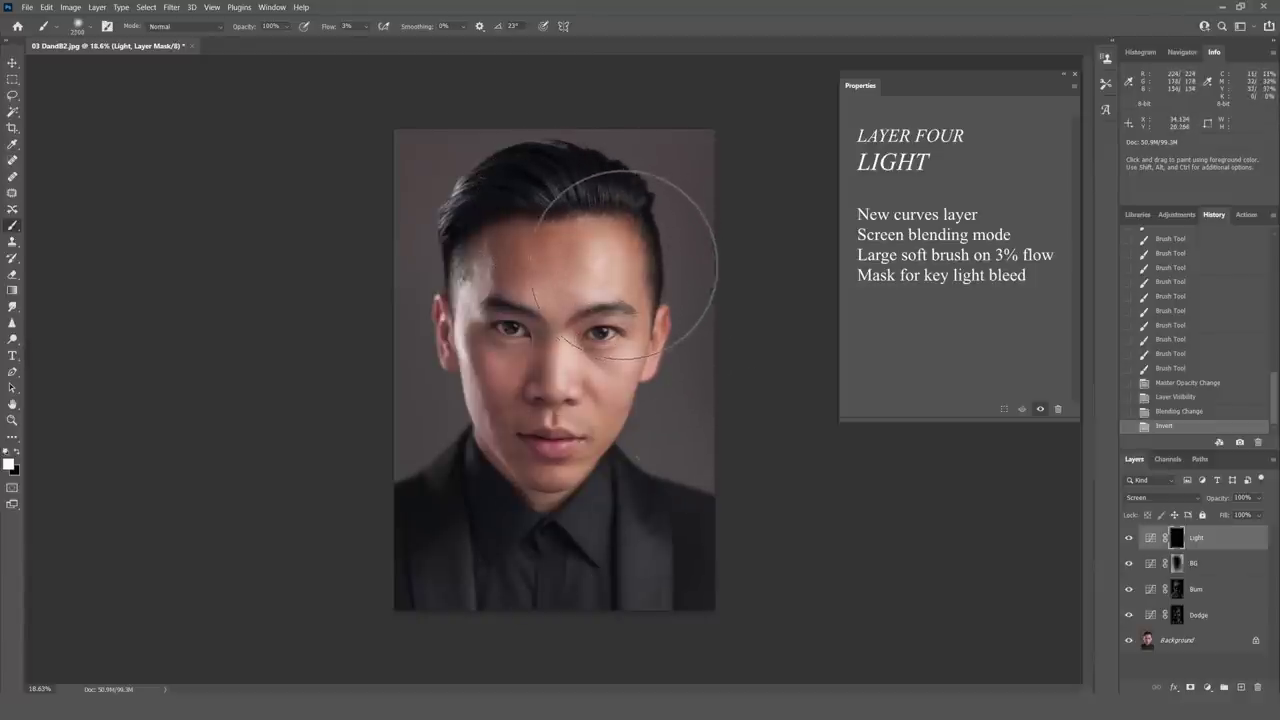
mouse_move(588, 228)
left_mouse_down()
mouse_move(620, 395)
mouse_move(586, 537)
left_mouse_up()
left_click_drag(700, 114, 519, 675)
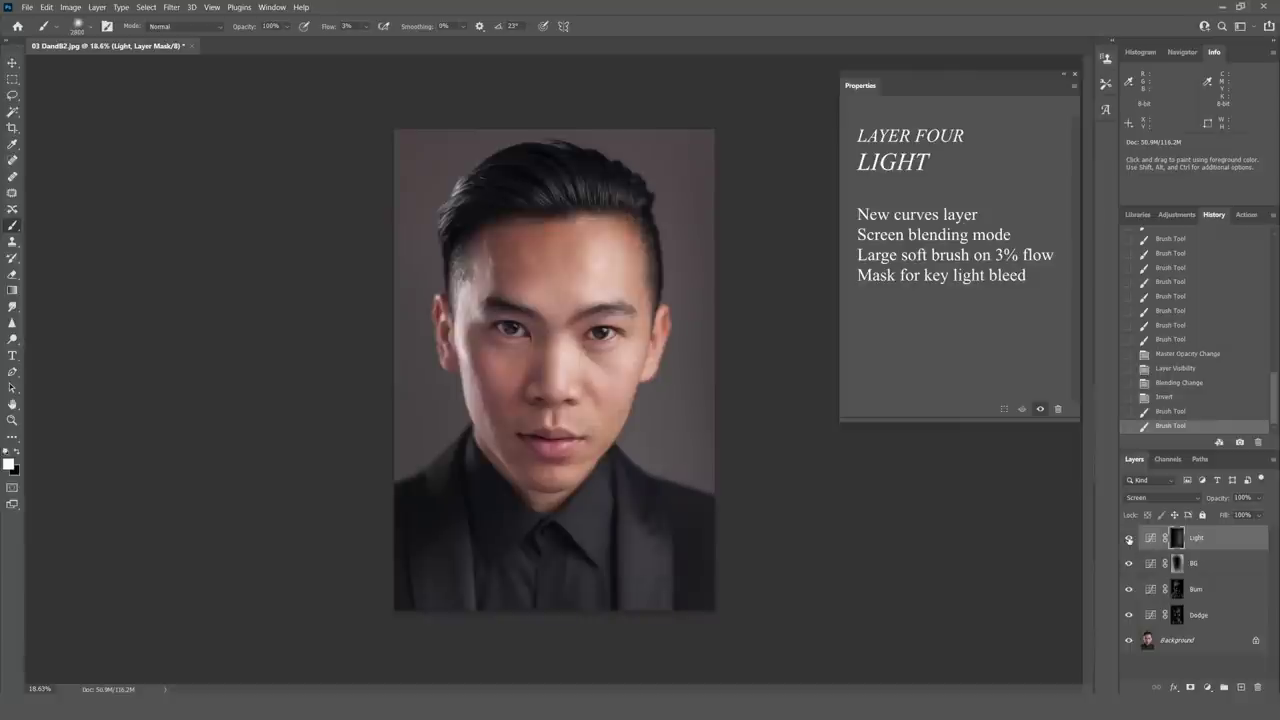
Step: Toggle the Light layer's visibility to compare the face with and without the key light
left_click(1129, 538)
left_click(1128, 538)
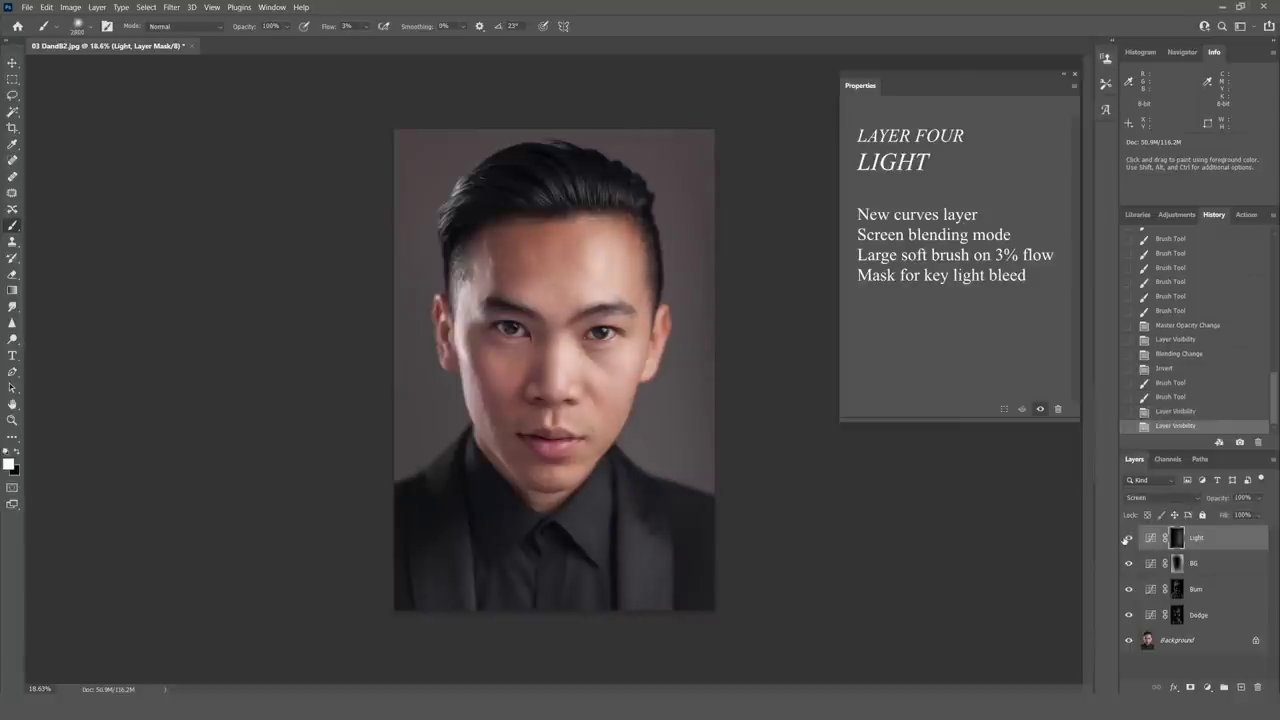
left_click(1128, 538)
left_click(1128, 538)
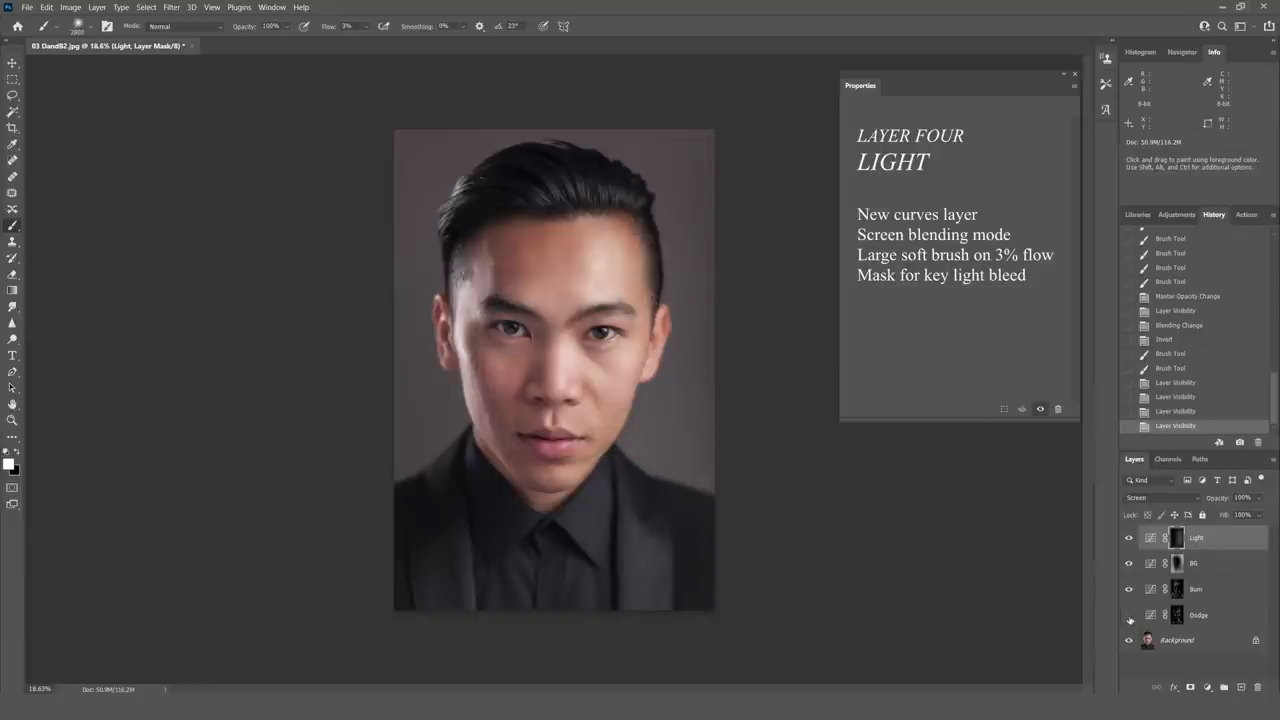
left_click(1129, 537)
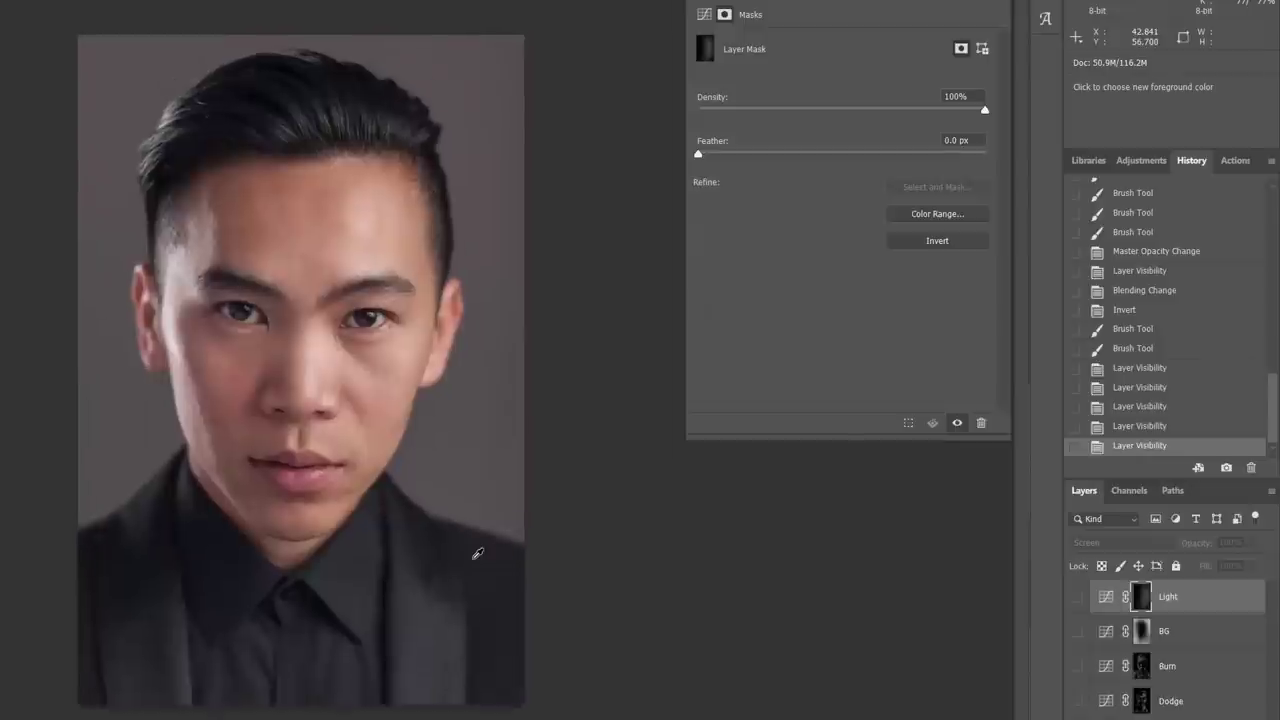
left_click(1075, 702)
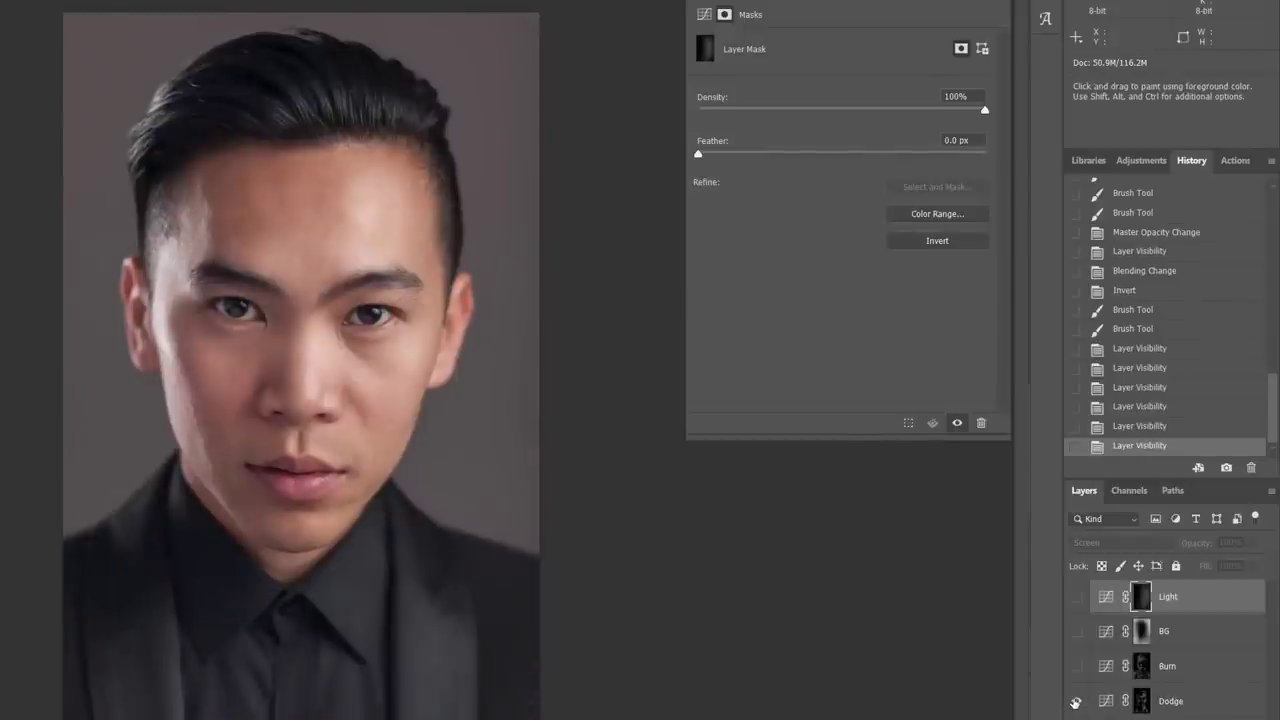
left_click(1076, 670)
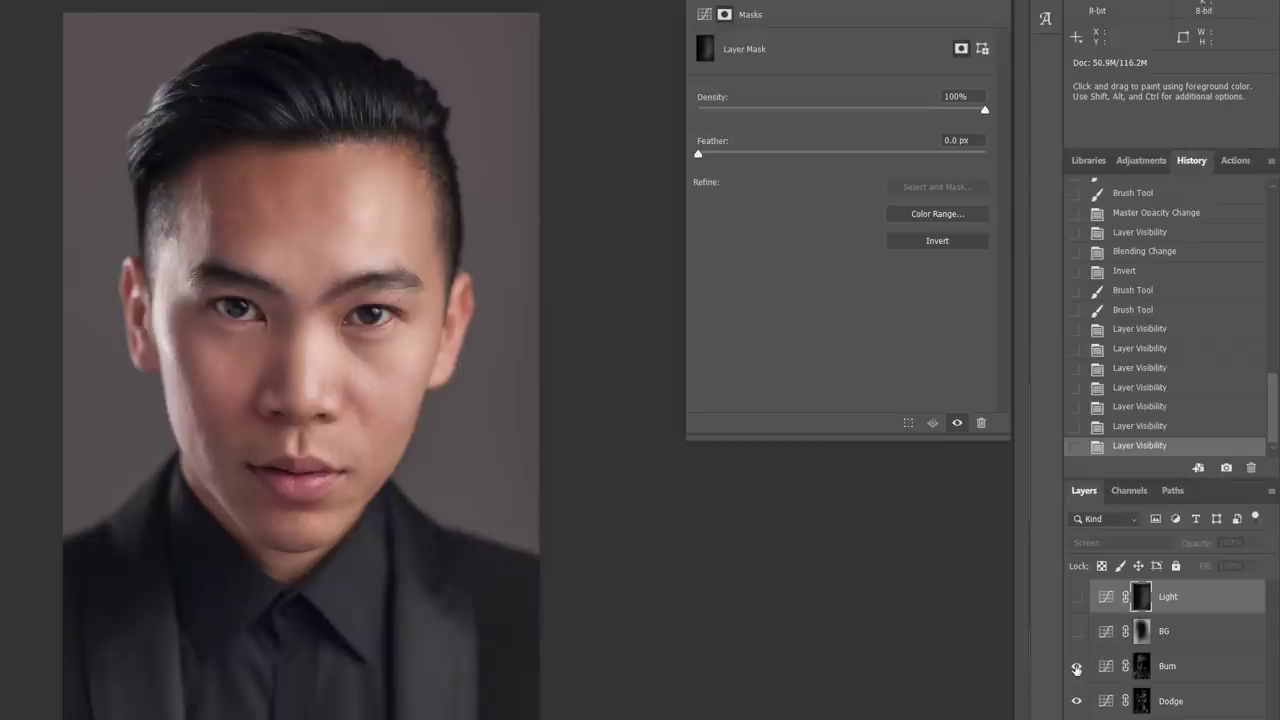
left_click(1076, 634)
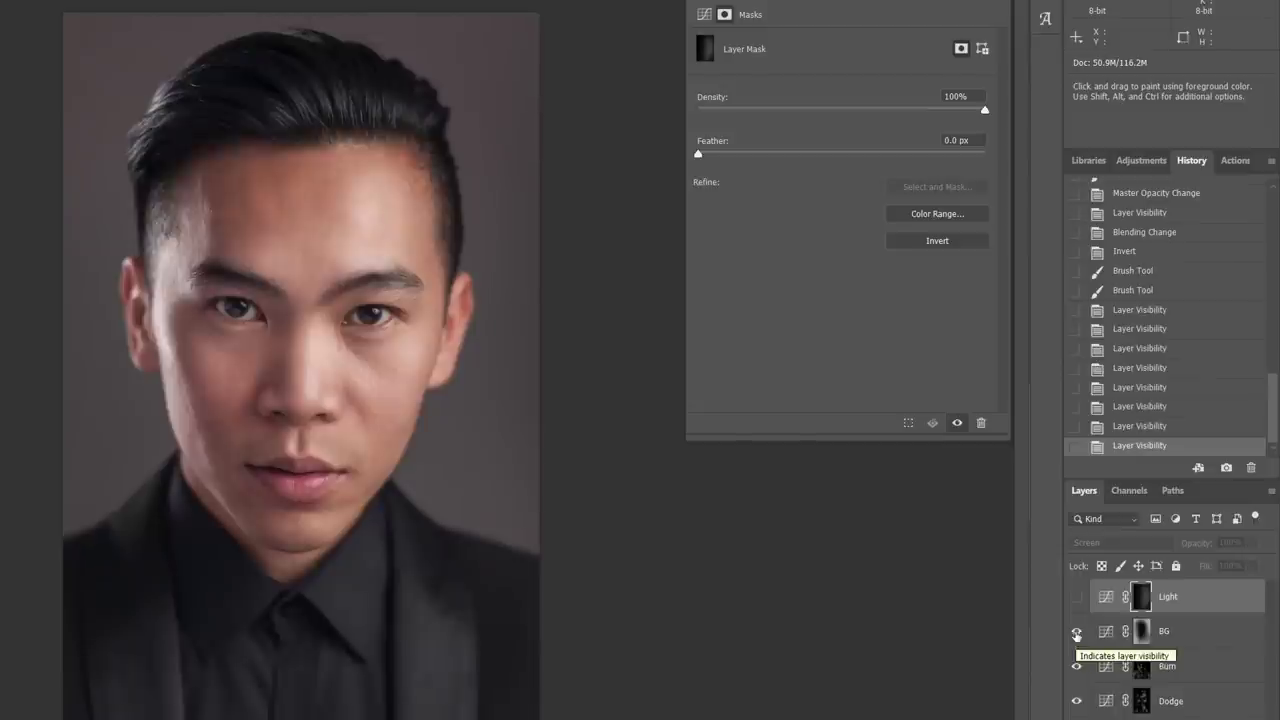
left_click(1077, 598)
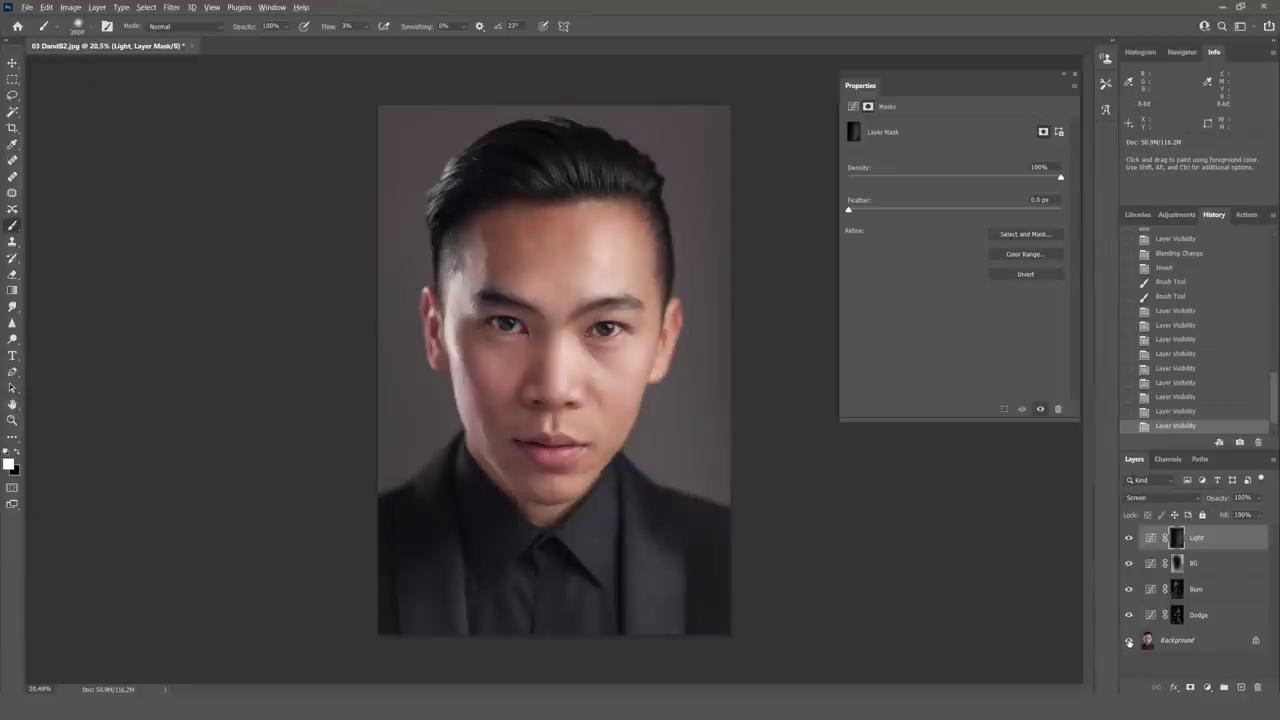
left_click(1129, 641, "alt")
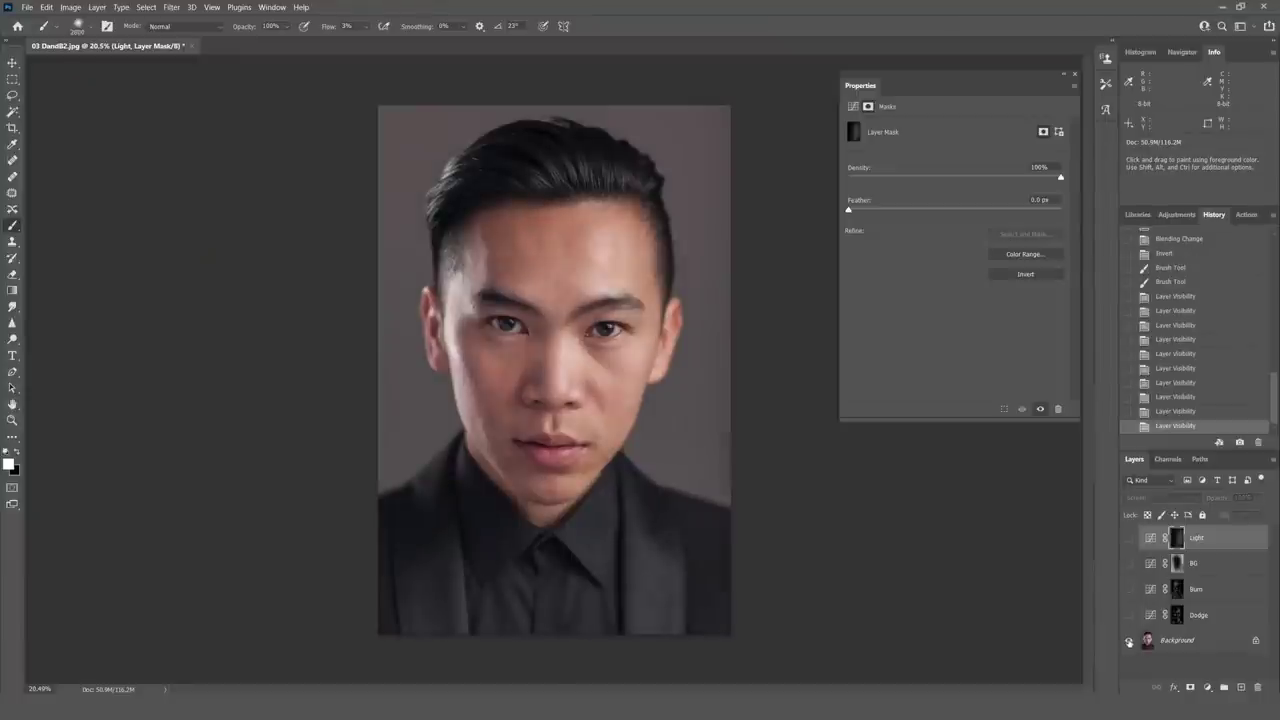
left_click(1129, 641, "alt")
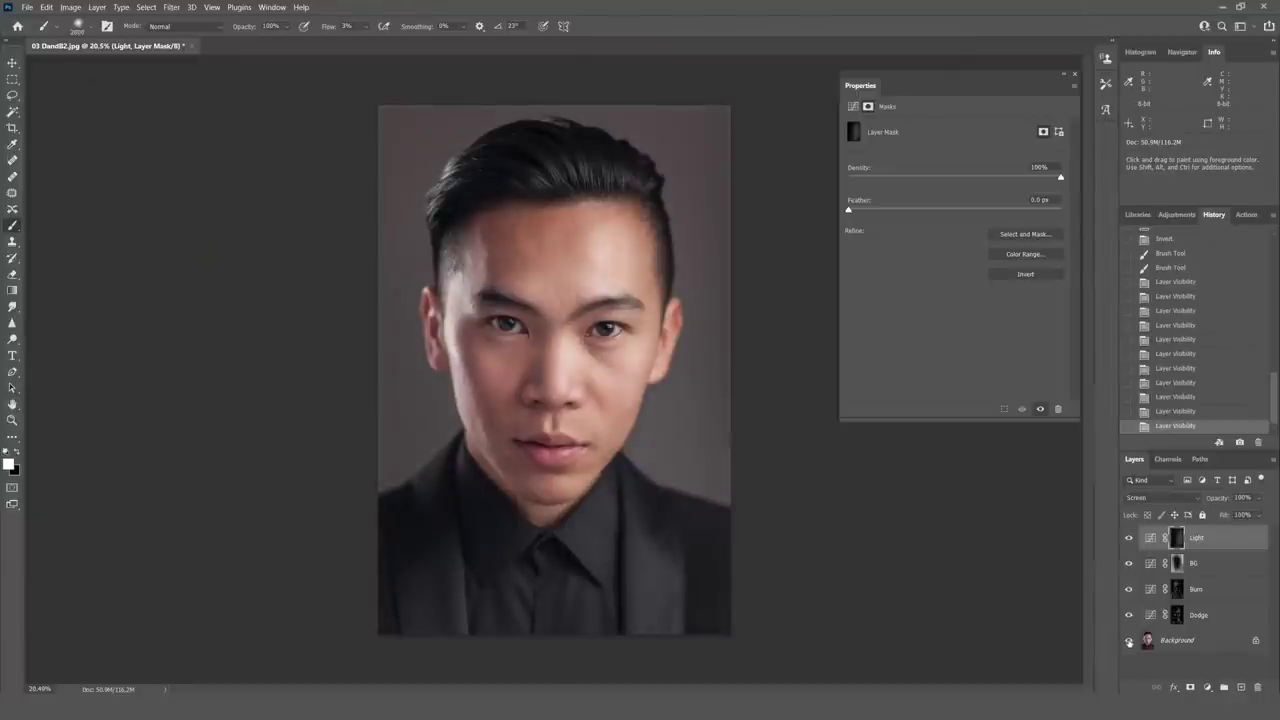